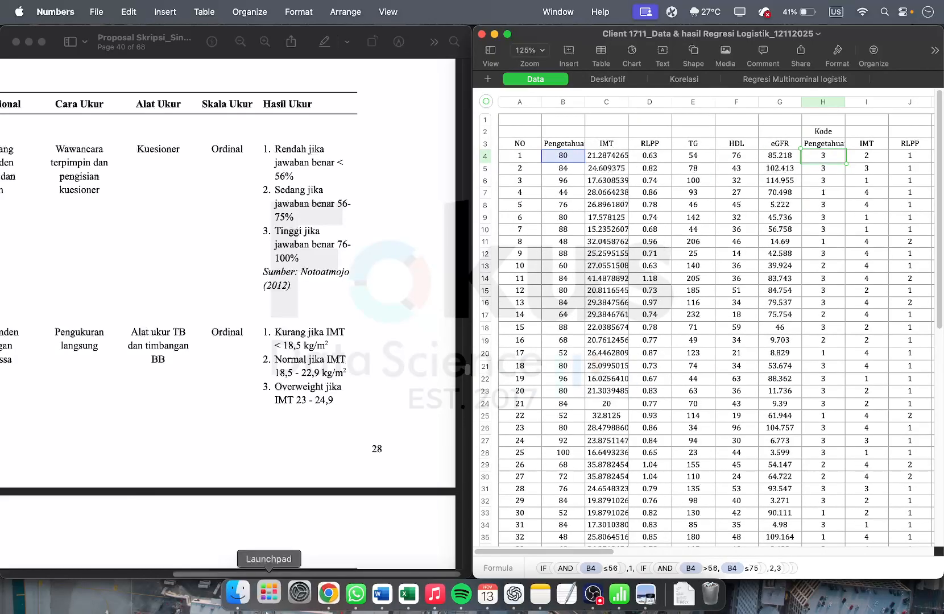
- Widen the Name column in the client folder to read the full file names, then return to the Numbers spreadsheet
click(242, 595)
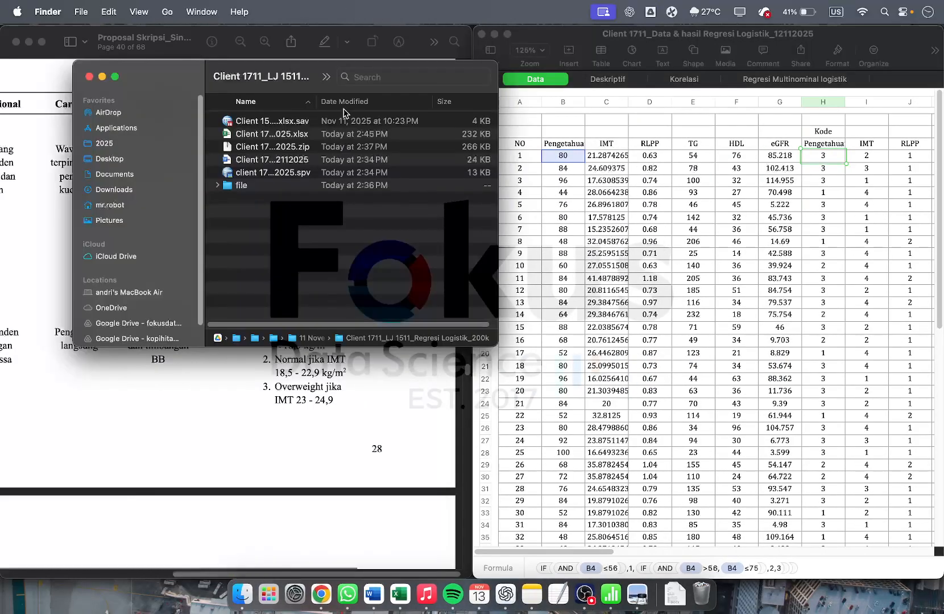
drag(318, 102, 481, 102)
click(319, 134)
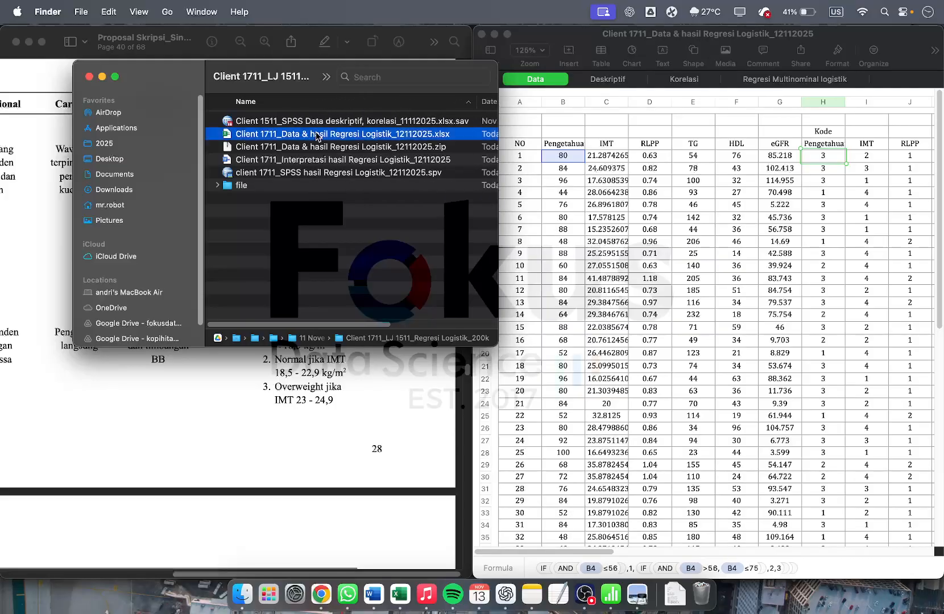
click(103, 77)
click(599, 209)
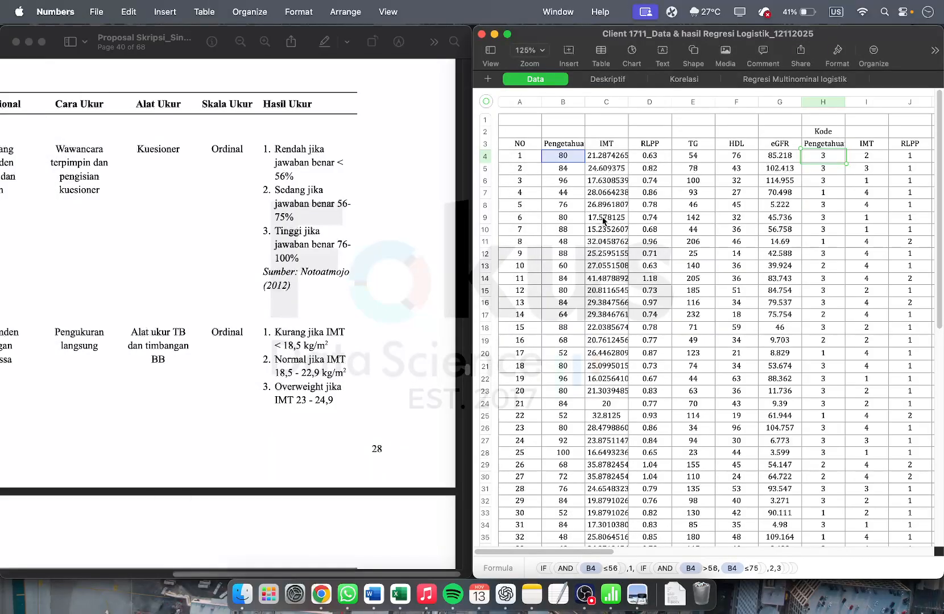
- Look through the coded variable columns of the Data sheet and select range B1:H10 from the raw scores to the Pengetahuan code
scroll(609, 216, right, 6)
scroll(672, 341, right, 2)
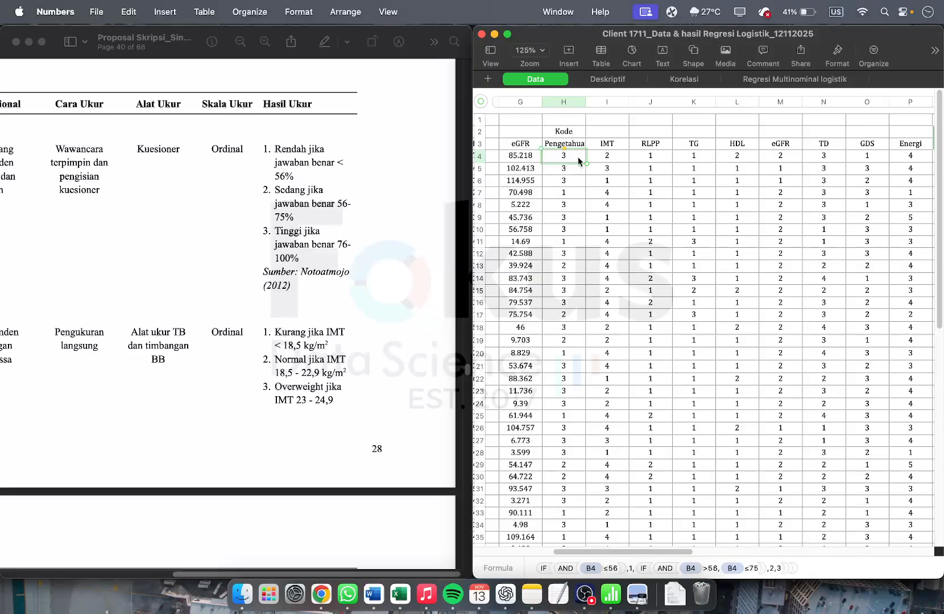
scroll(596, 189, left, 6)
drag(561, 123, 819, 234)
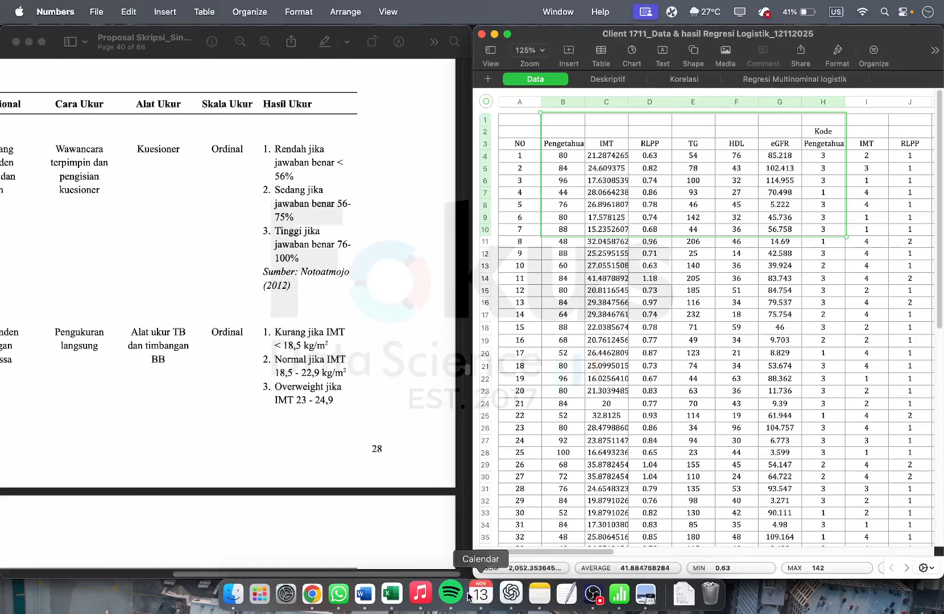
- Switch to Excel, discard the blank workbook, and open the Data & hasil Regresi Logistik_12112025.xlsx workbook from the client folder
click(395, 592)
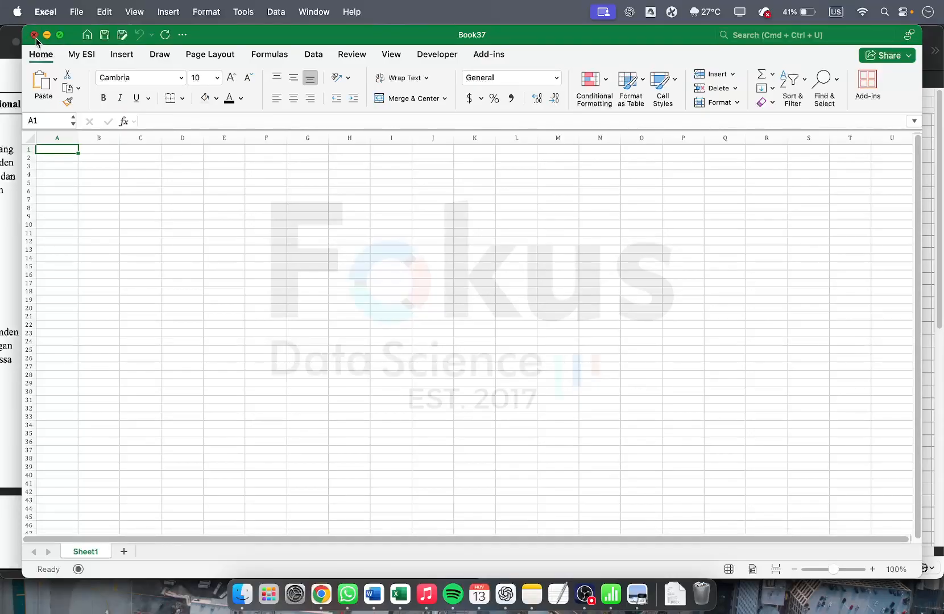
click(34, 36)
click(242, 595)
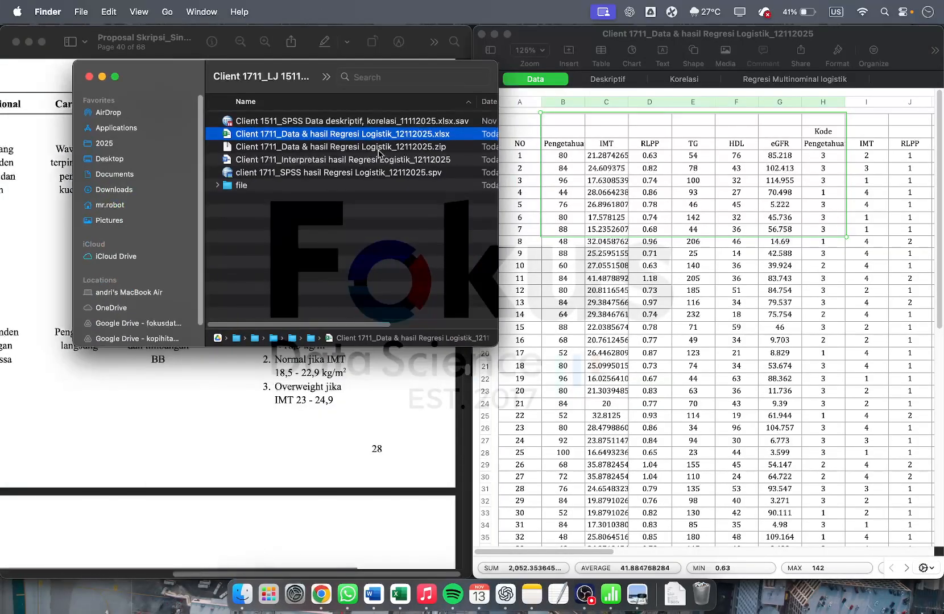
double_click(350, 136)
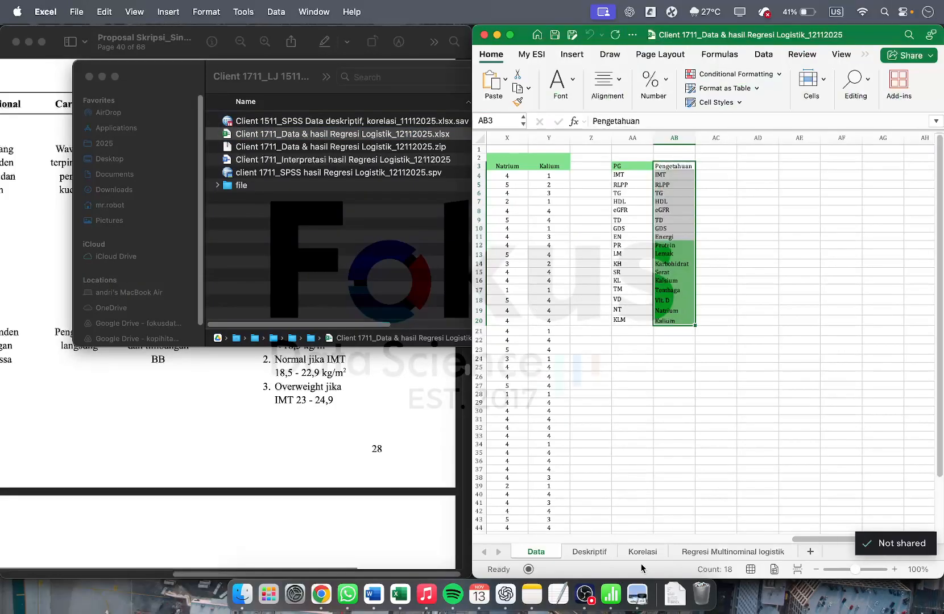
click(89, 77)
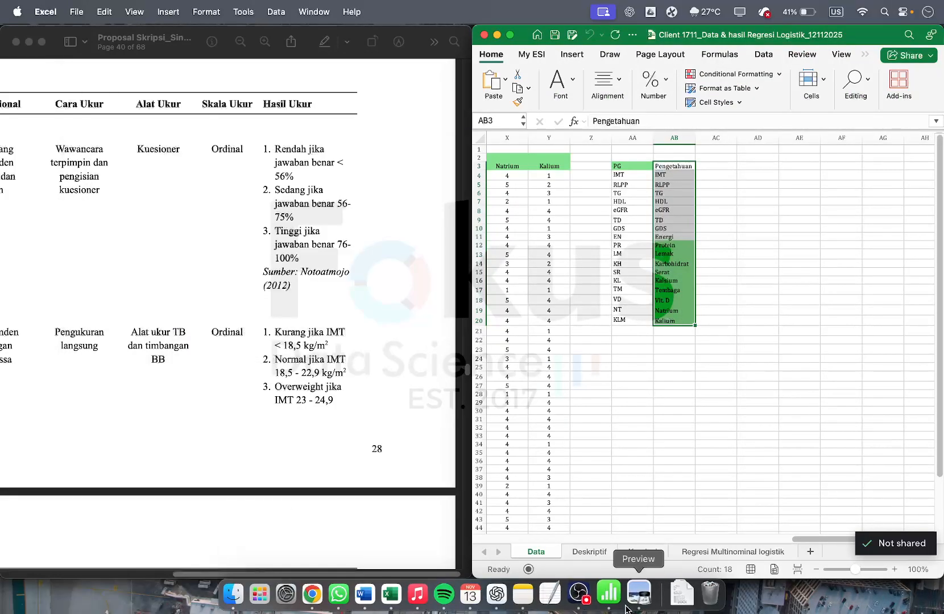
- Highlight B2:H16 on the Data sheet to review the raw values from Pengetahuan to eGFR and the Pengetahuan code
scroll(640, 481, left, 15)
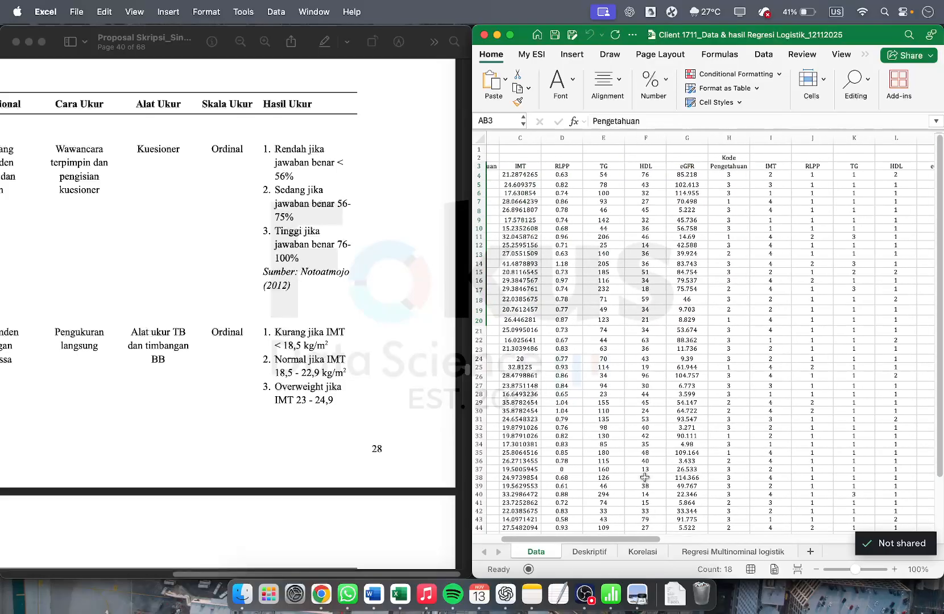
drag(520, 157, 729, 246)
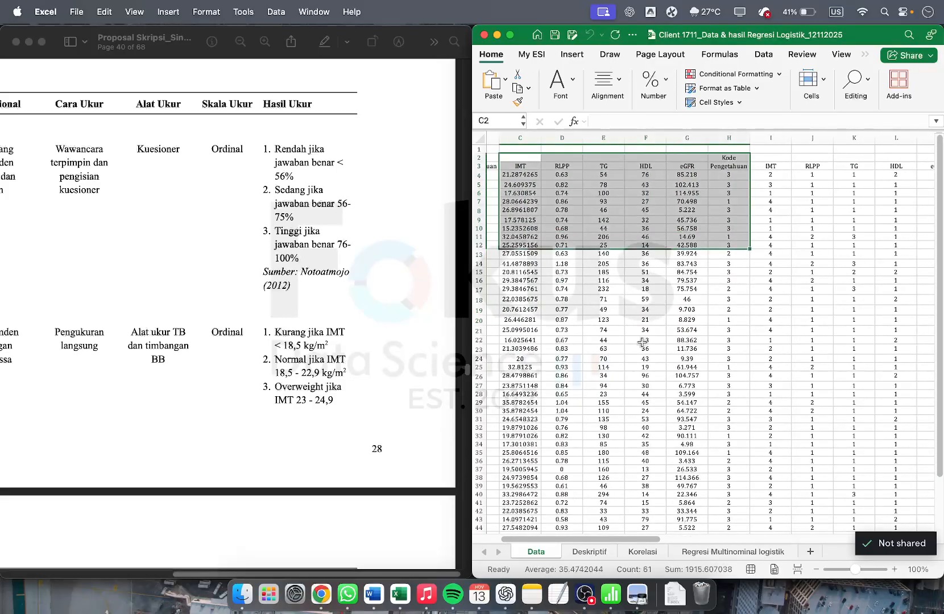
scroll(671, 331, left, 2)
drag(519, 158, 776, 278)
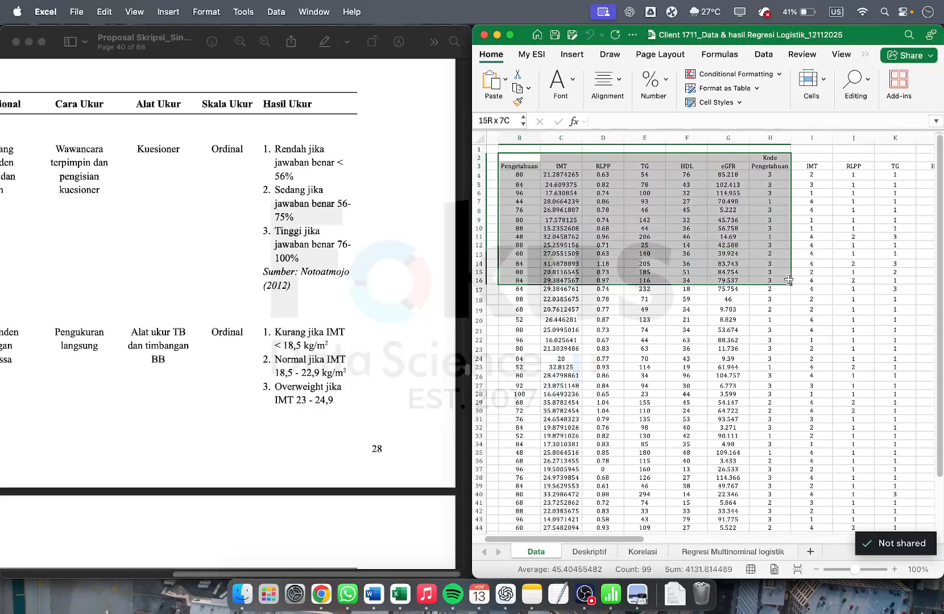
- Examine the operational definition table in the proposal PDF for the Pengetahuan and IMT measurement scales and result categories
click(297, 213)
scroll(298, 212, up, 3)
scroll(298, 211, left, 3)
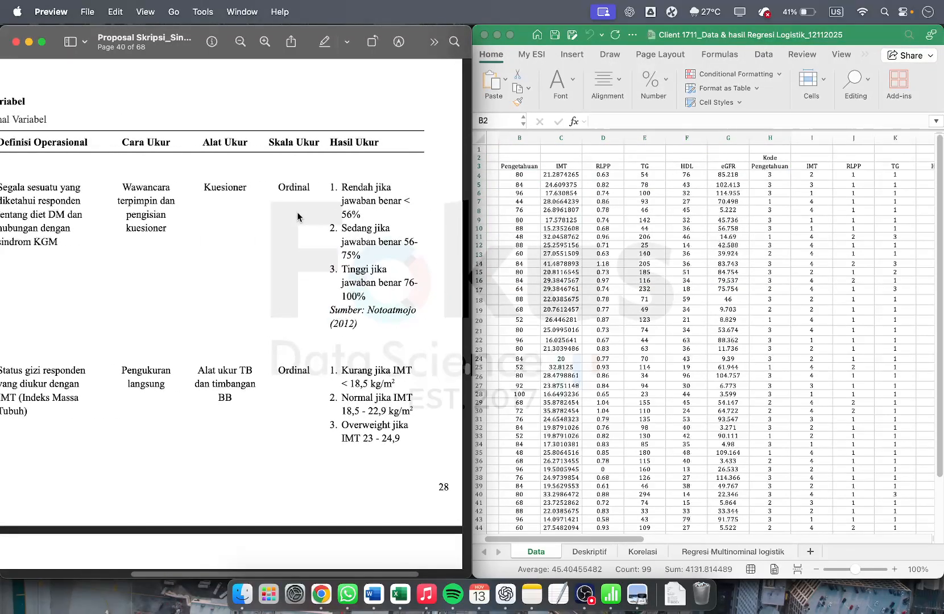
scroll(298, 211, right, 2)
scroll(306, 229, left, 5)
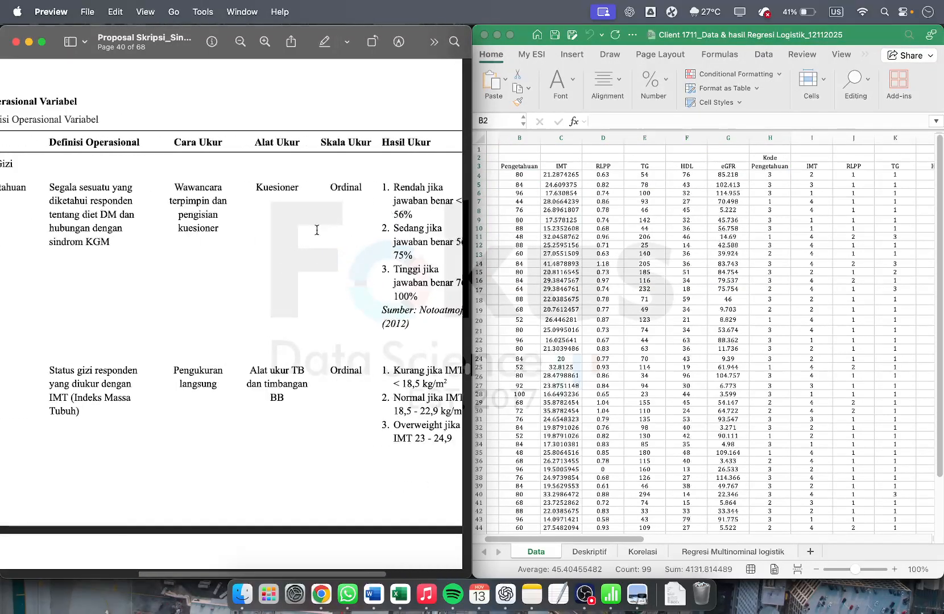
scroll(317, 229, right, 3)
- Compare the Pengetahuan scores in column B with the coding formulas in H12 and H4 and the proposal's category limits
click(723, 230)
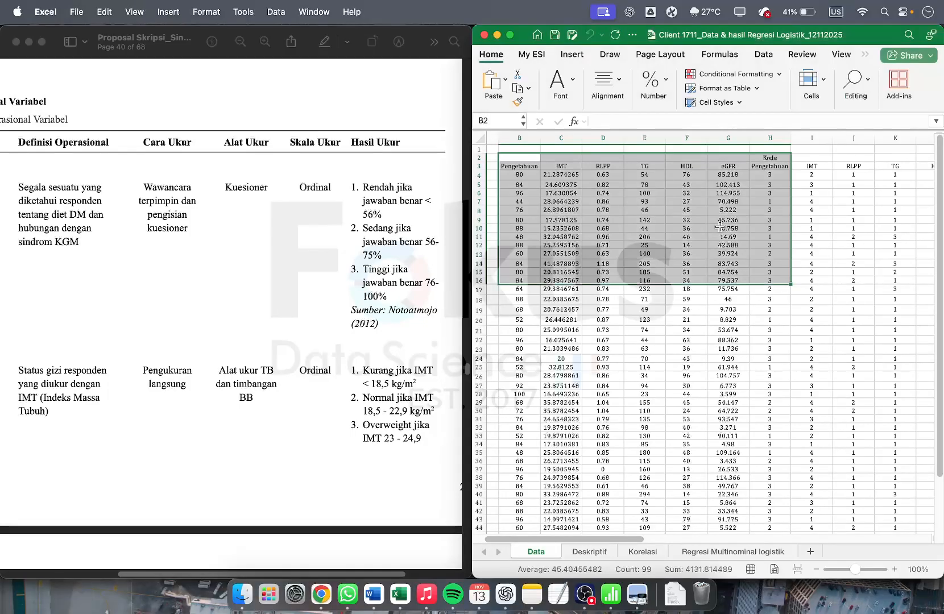
click(521, 174)
click(524, 164)
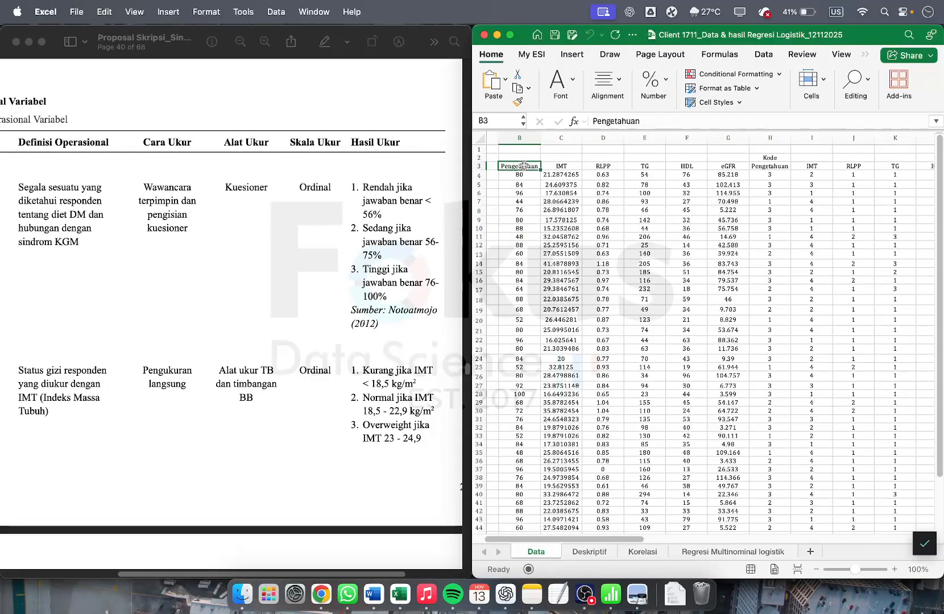
click(527, 176)
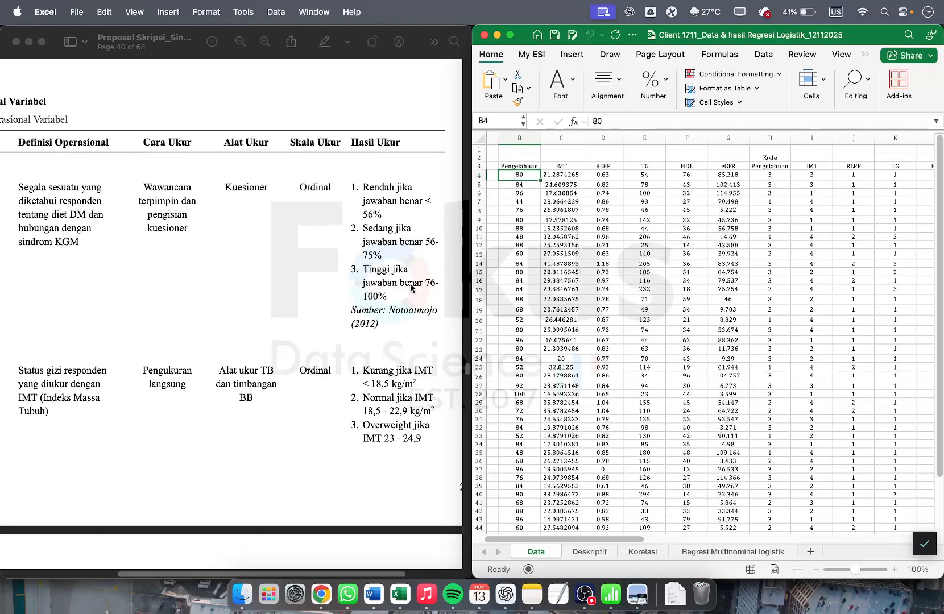
click(752, 246)
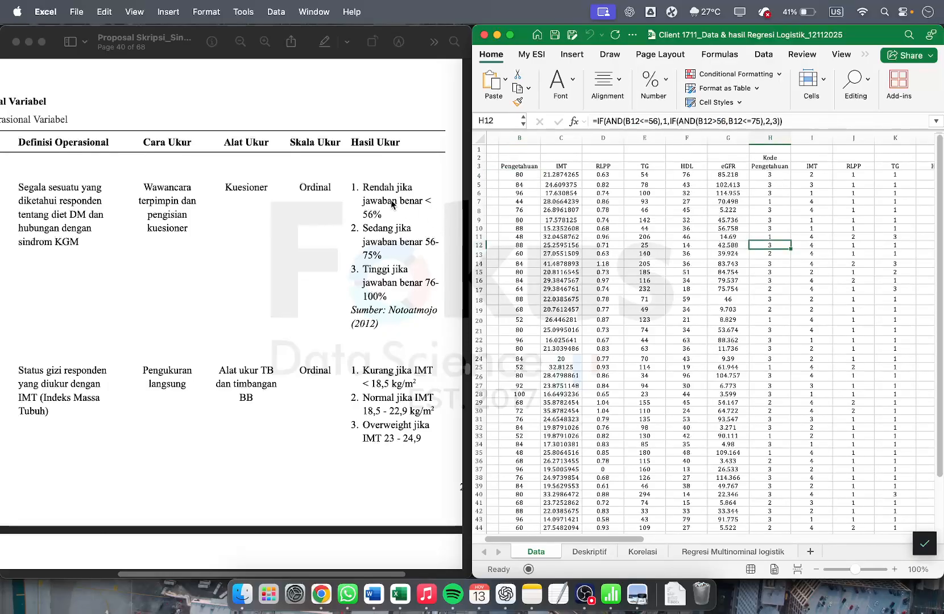
click(771, 175)
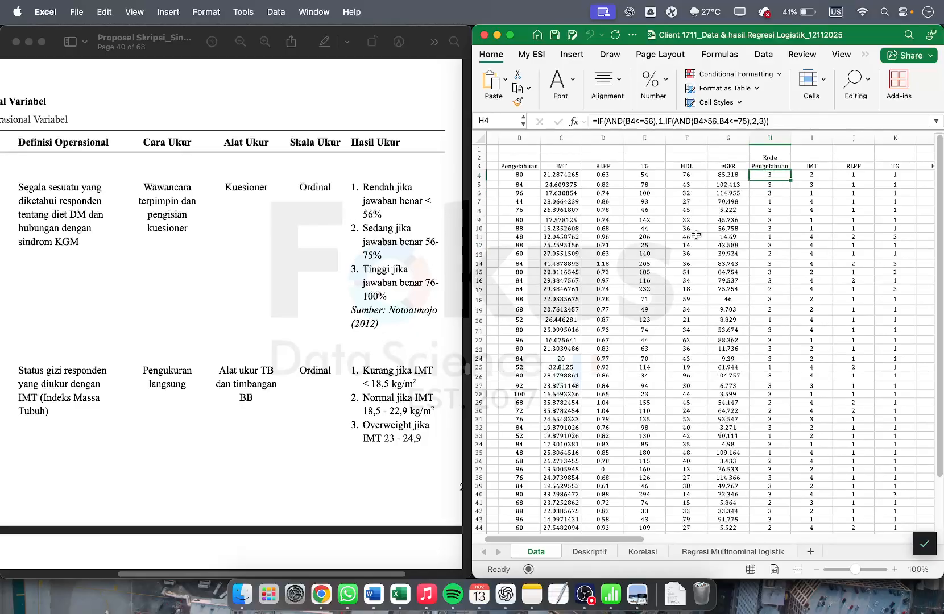
drag(774, 159, 741, 292)
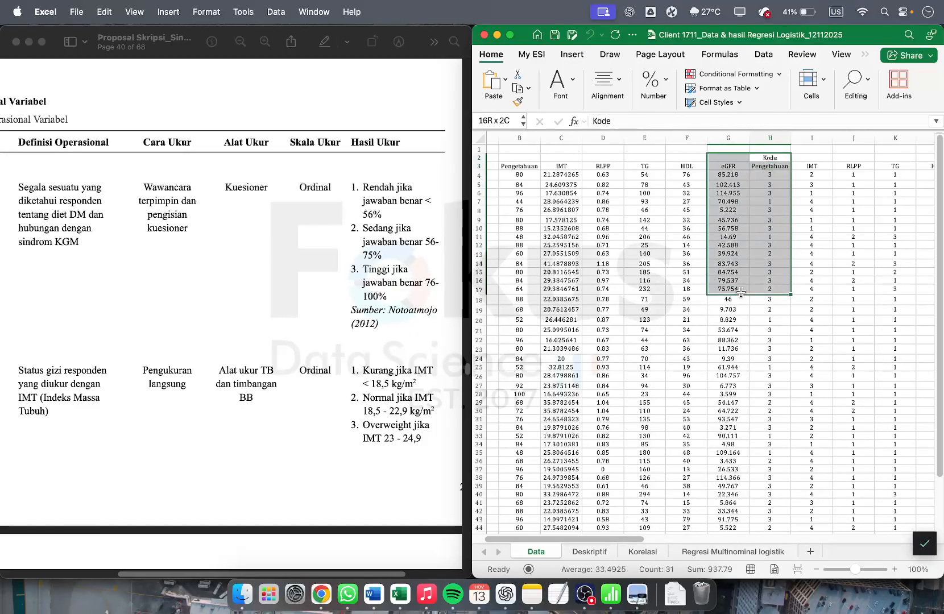
- Check the IMT categories in the proposal against the IMT coding formula in cell I8
drag(562, 167, 686, 169)
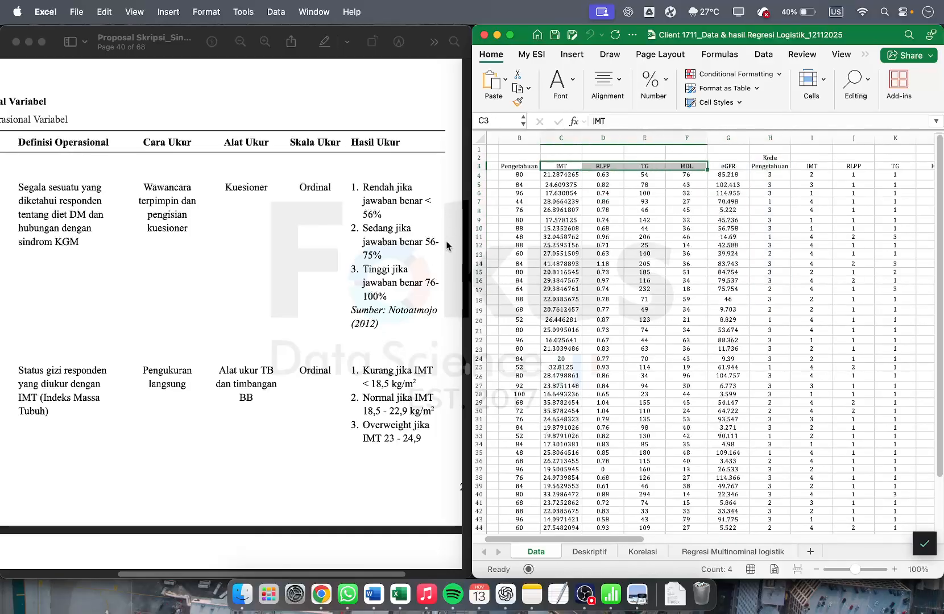
scroll(390, 343, down, 10)
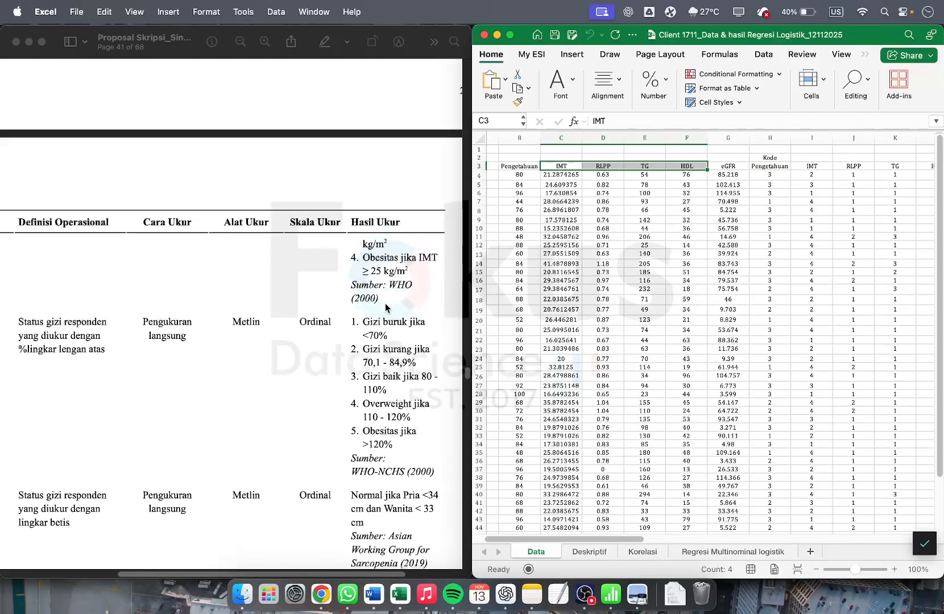
scroll(386, 310, up, 5)
click(798, 210)
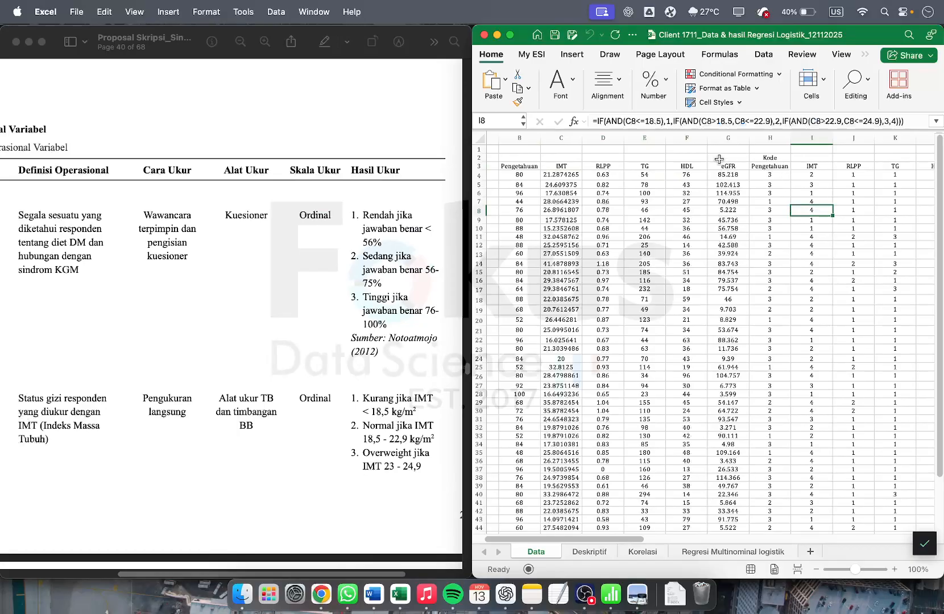
- Inspect the nested IF formula for the Pengetahuan code in cell H4 and leave it as it is
click(784, 176)
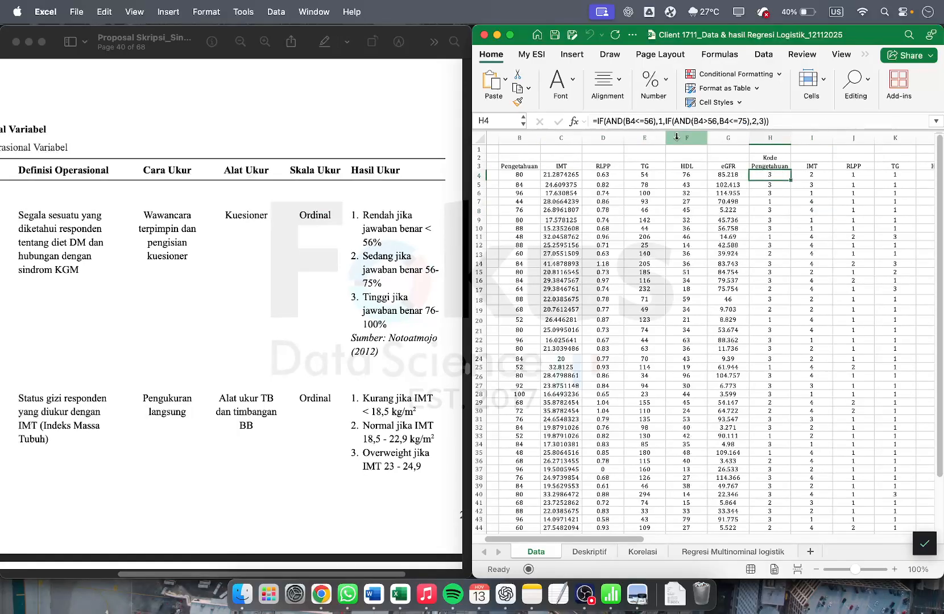
click(667, 120)
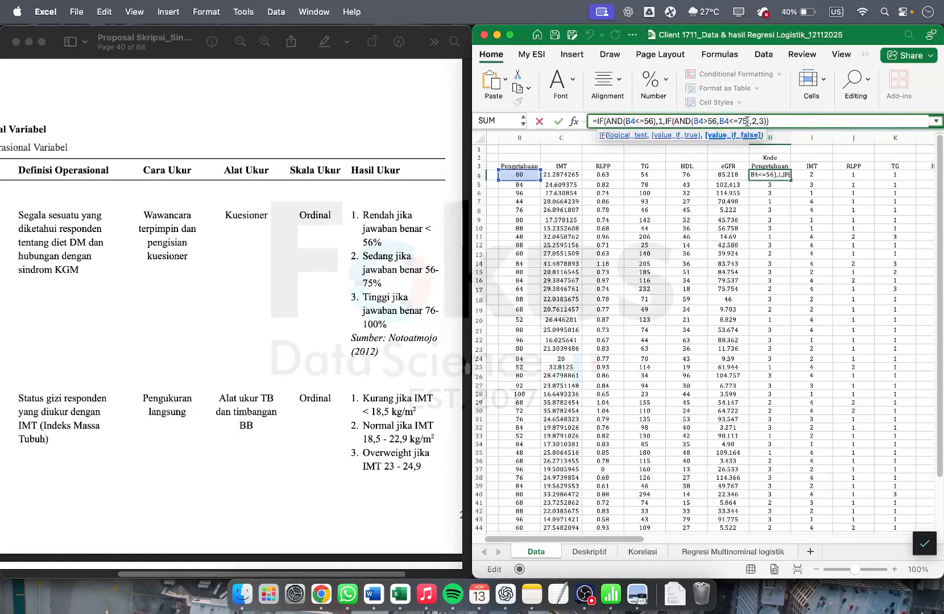
key(Return)
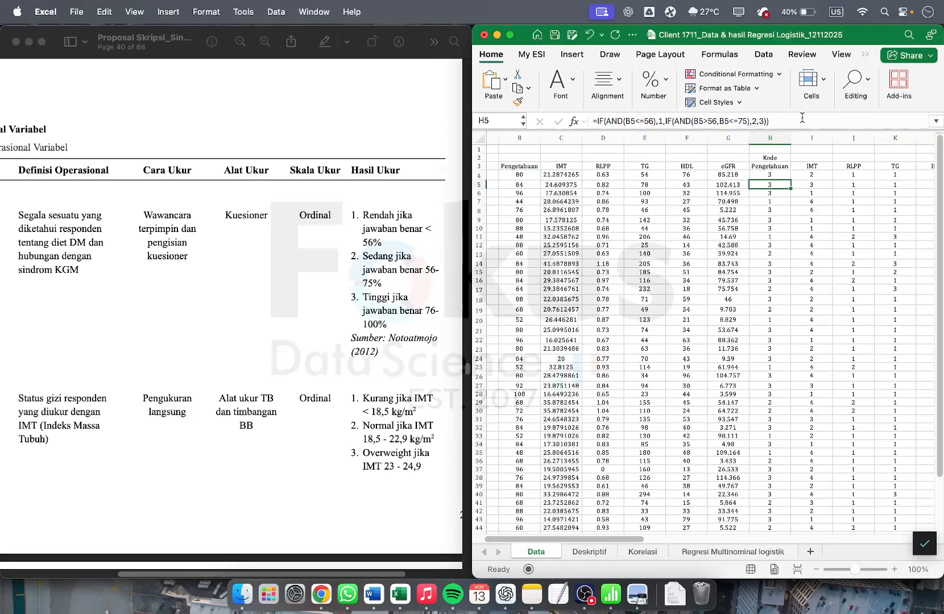
- Review the remaining coded columns in Excel, minimize the workbook, and view the variable abbreviation list in columns AA and AB in Numbers
scroll(750, 249, right, 10)
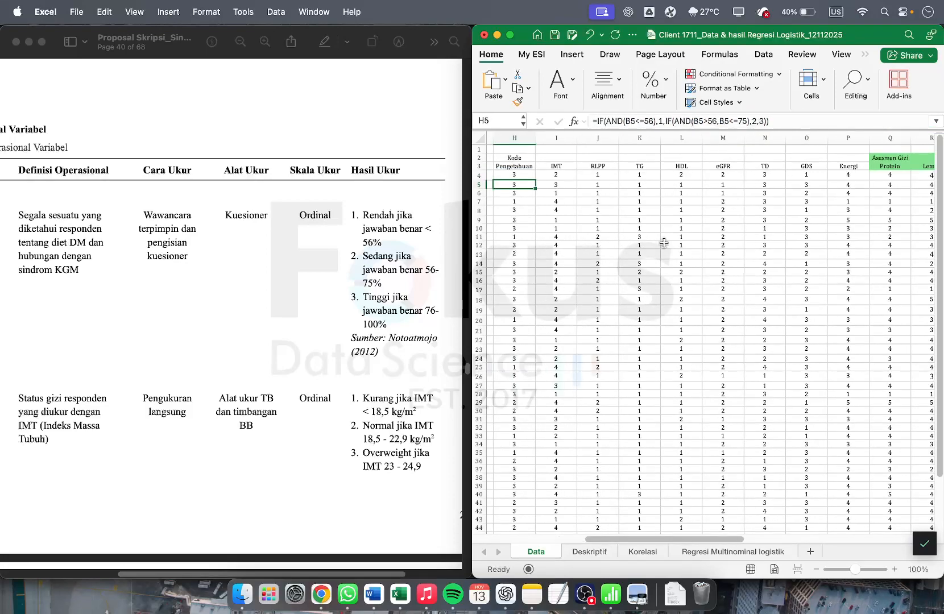
scroll(668, 248, right, 2)
scroll(668, 248, right, 3)
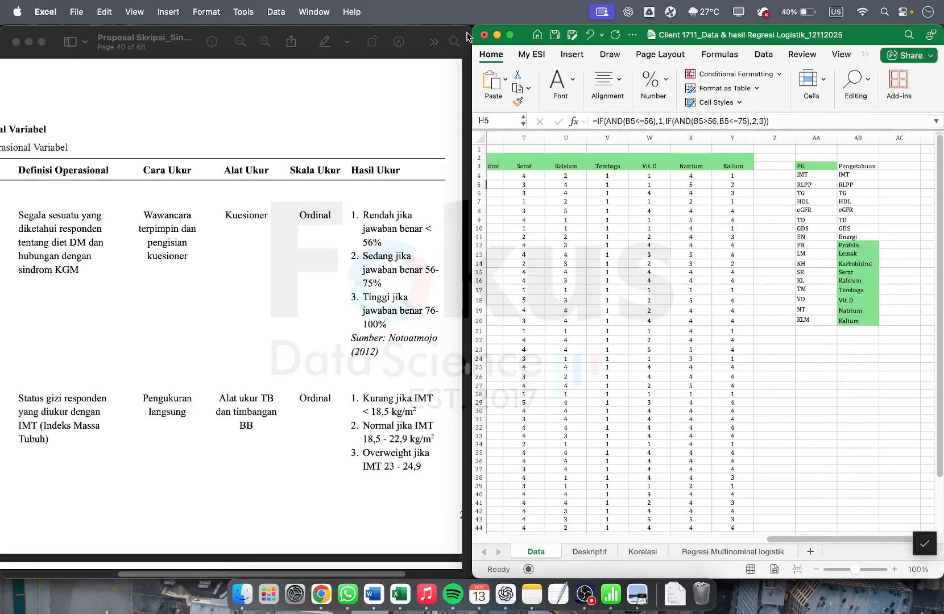
click(496, 36)
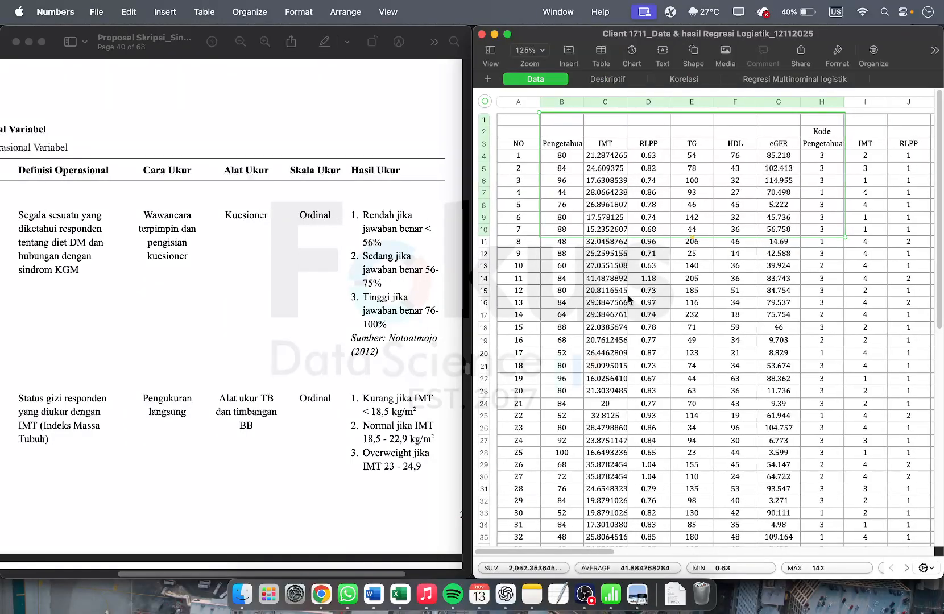
scroll(628, 294, right, 5)
scroll(629, 294, right, 10)
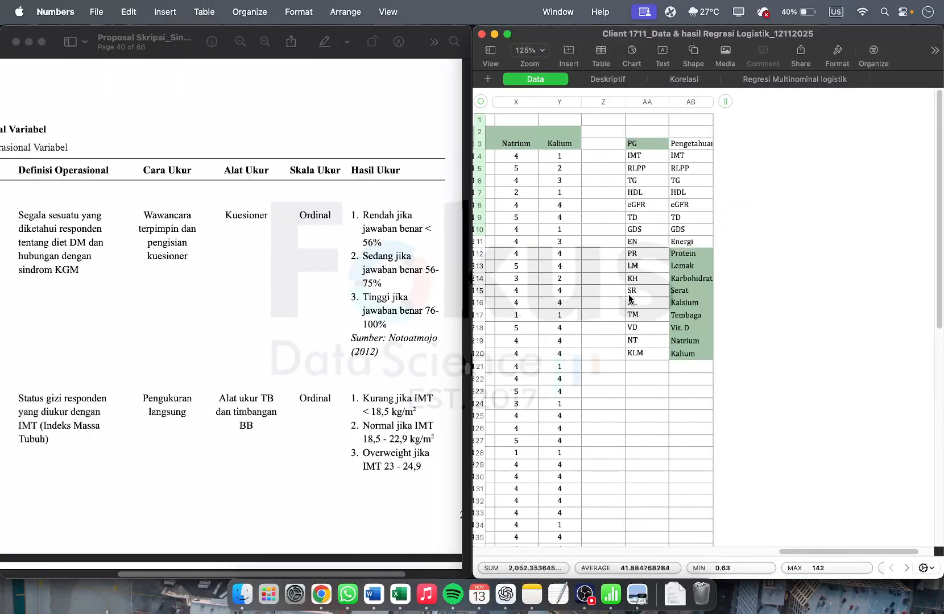
click(630, 380)
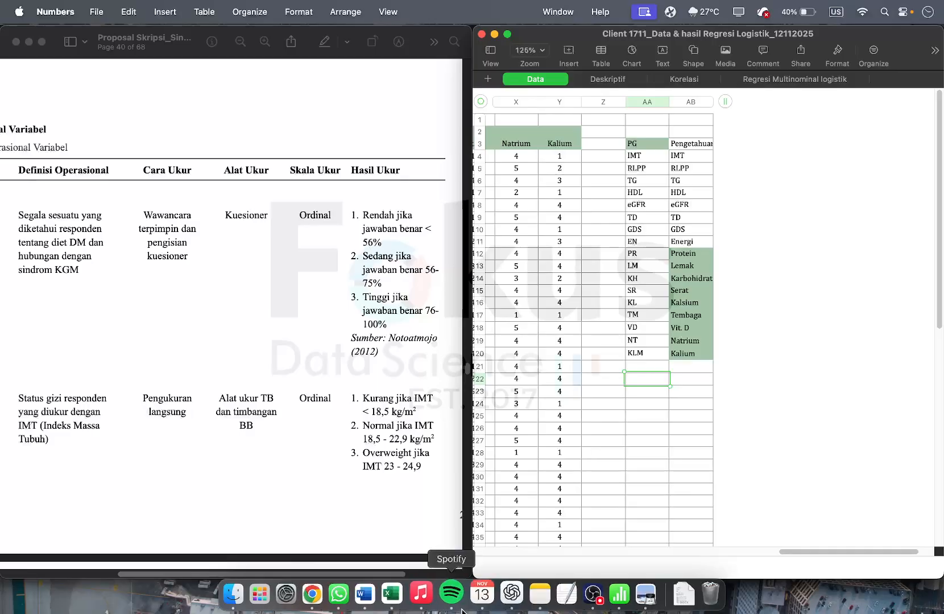
- Launch IBM SPSS Statistics with an empty dataset and place its Data Editor beside the Numbers spreadsheet
click(249, 601)
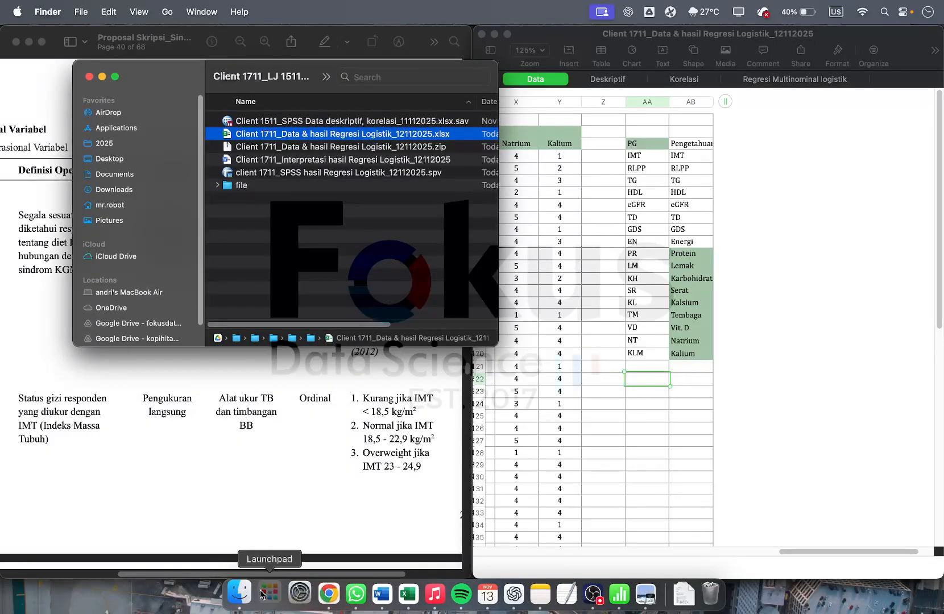
click(271, 594)
click(268, 118)
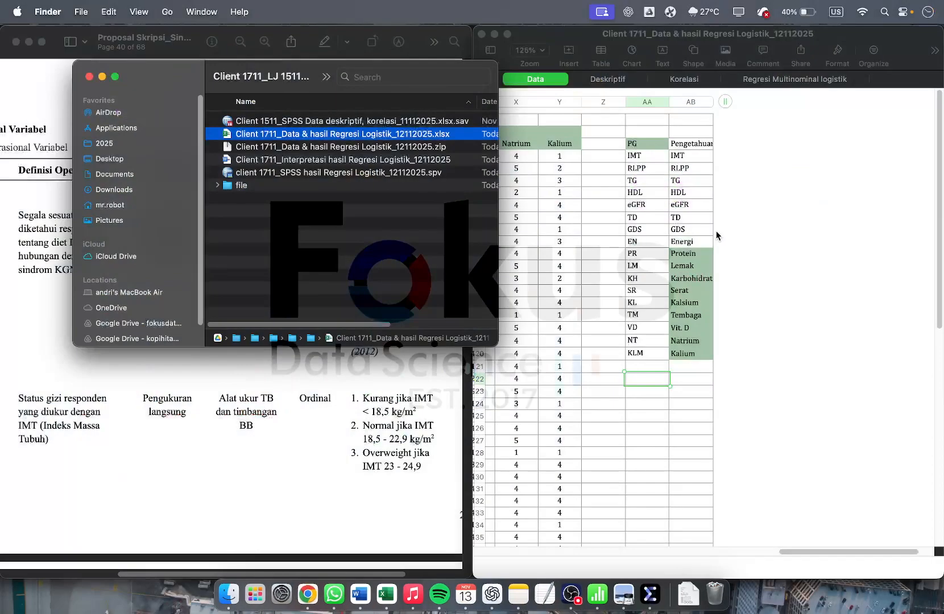
click(102, 78)
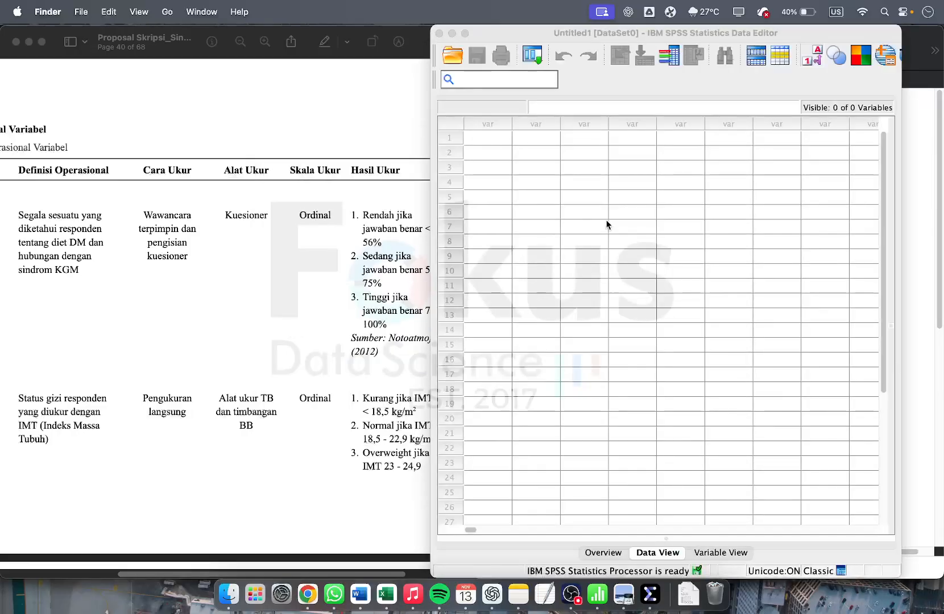
drag(802, 29, 383, 30)
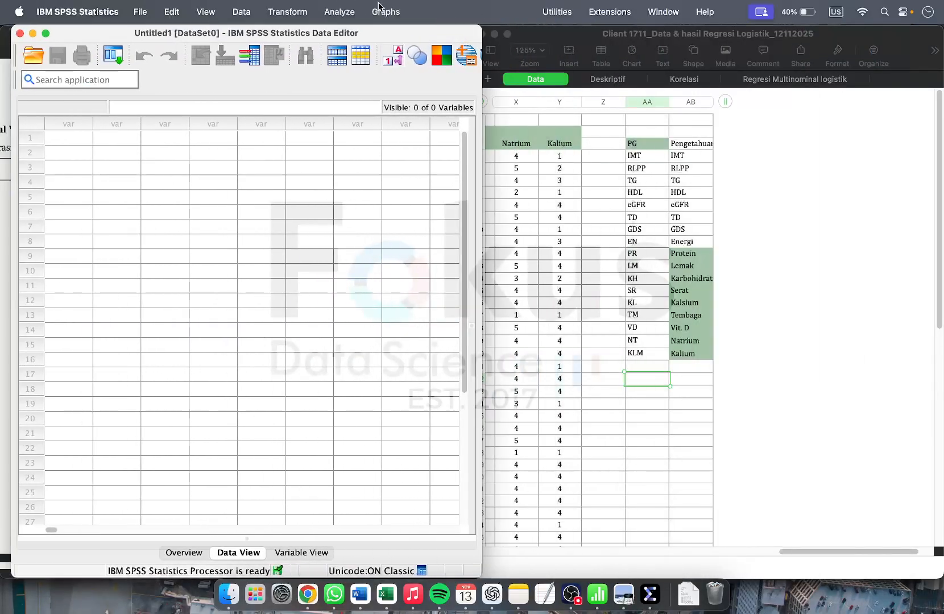
- Copy the variable abbreviations PG to KLM from Numbers cells AA3:AA20 and paste them as SPSS variable names starting at row 1
click(302, 552)
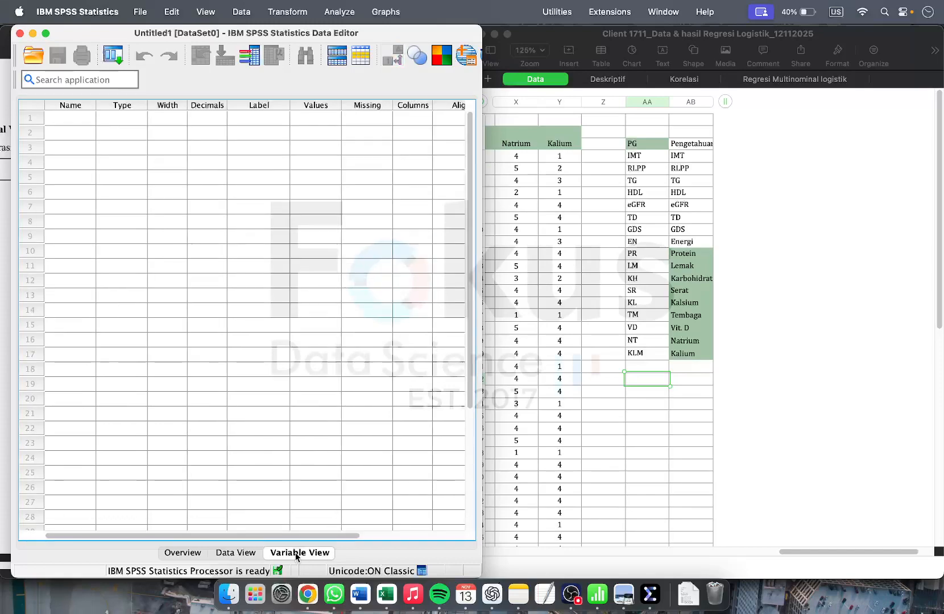
click(658, 203)
drag(651, 145, 643, 355)
right_click(643, 354)
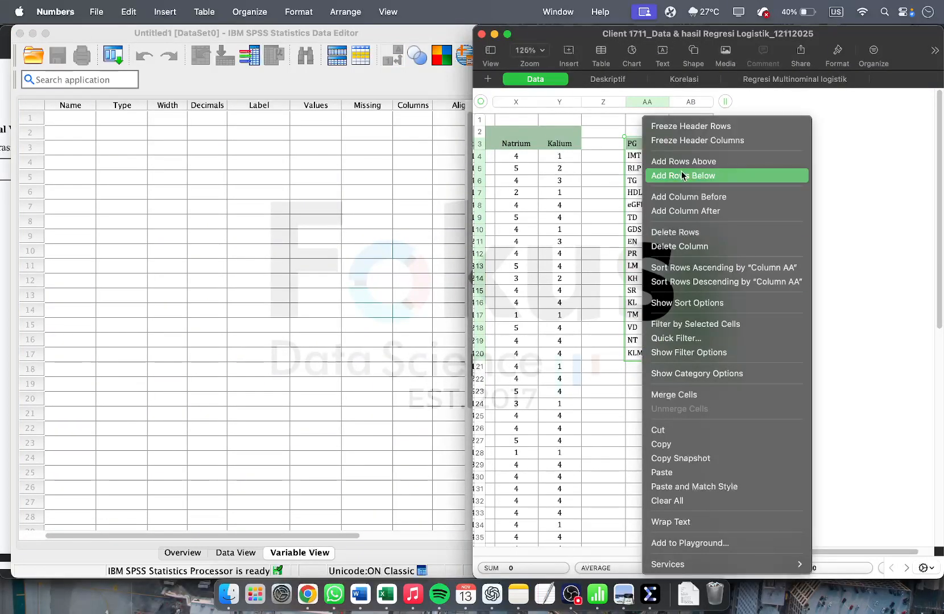
click(669, 444)
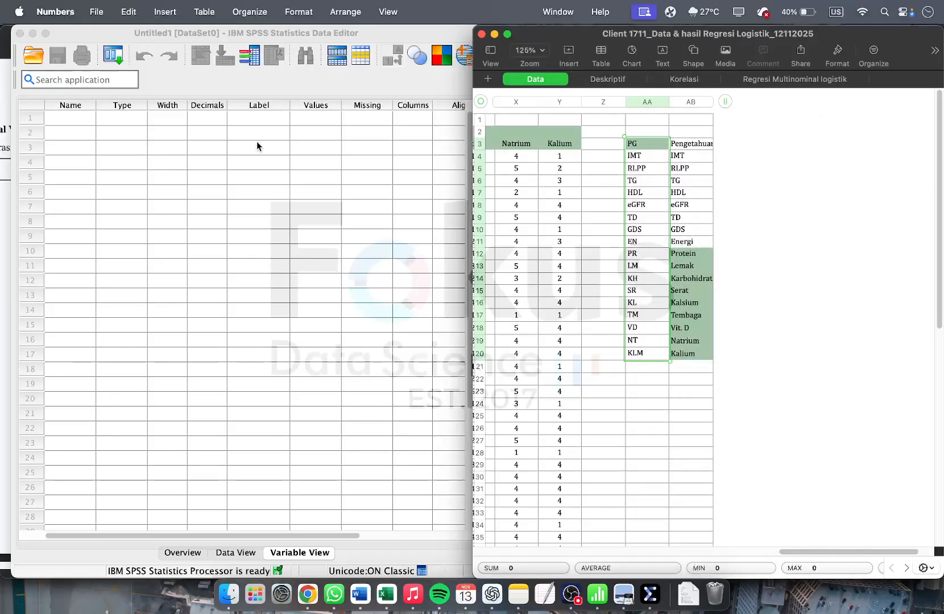
click(83, 116)
right_click(71, 118)
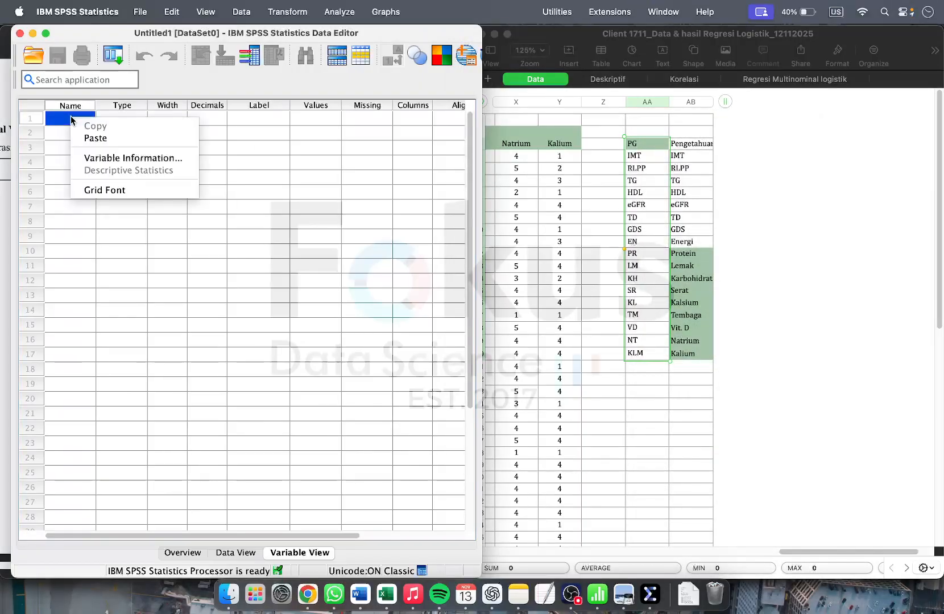
click(90, 140)
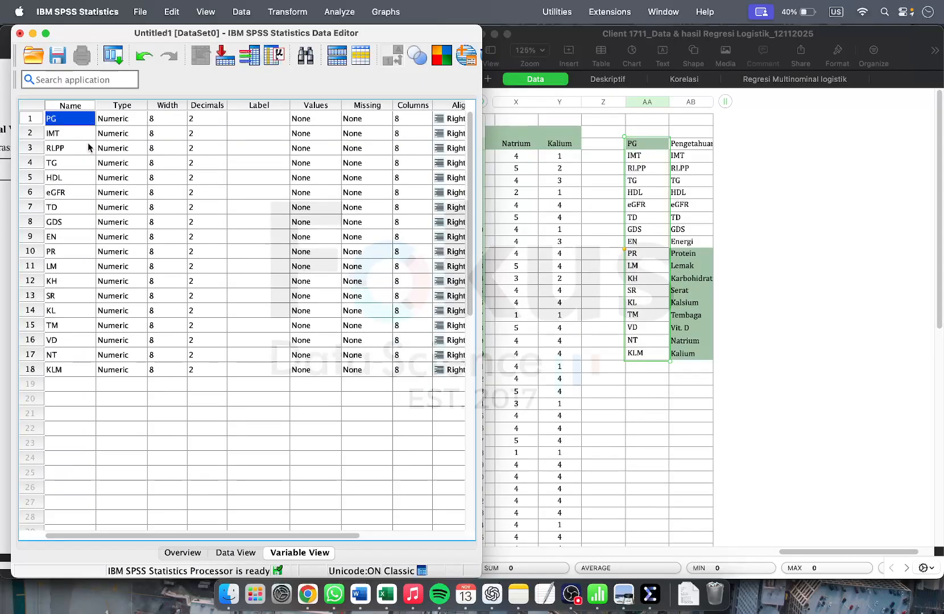
- Copy the full variable names from Numbers cells AB3:AB20 and paste them as labels for the 18 SPSS variables
click(688, 154)
scroll(687, 163, right, 2)
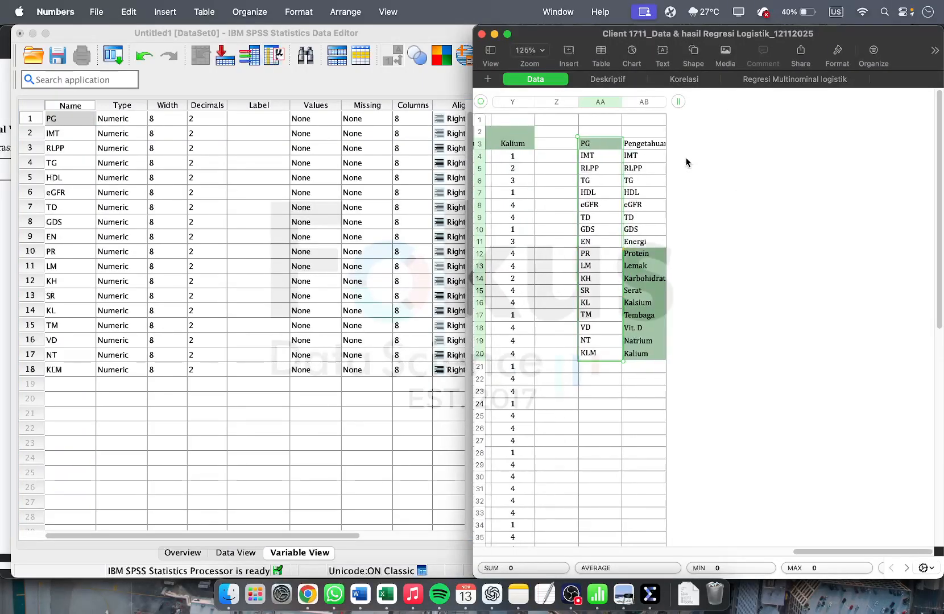
drag(636, 147, 631, 357)
right_click(631, 357)
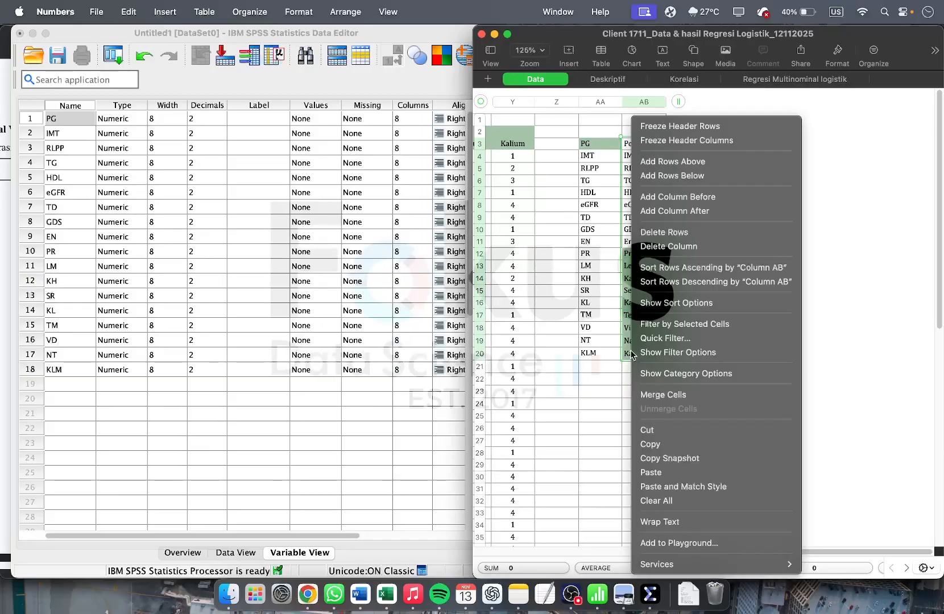
click(661, 448)
click(257, 119)
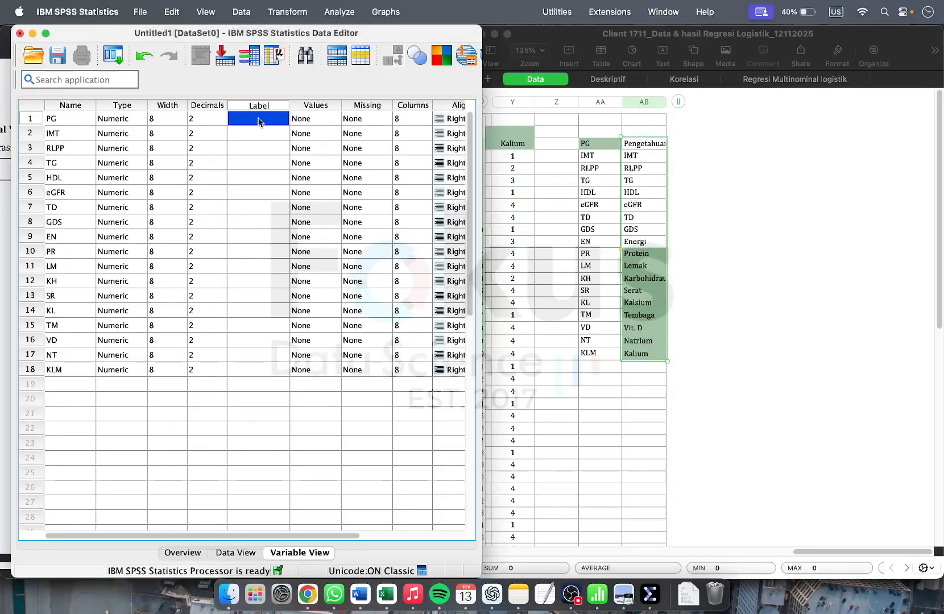
right_click(258, 120)
click(266, 141)
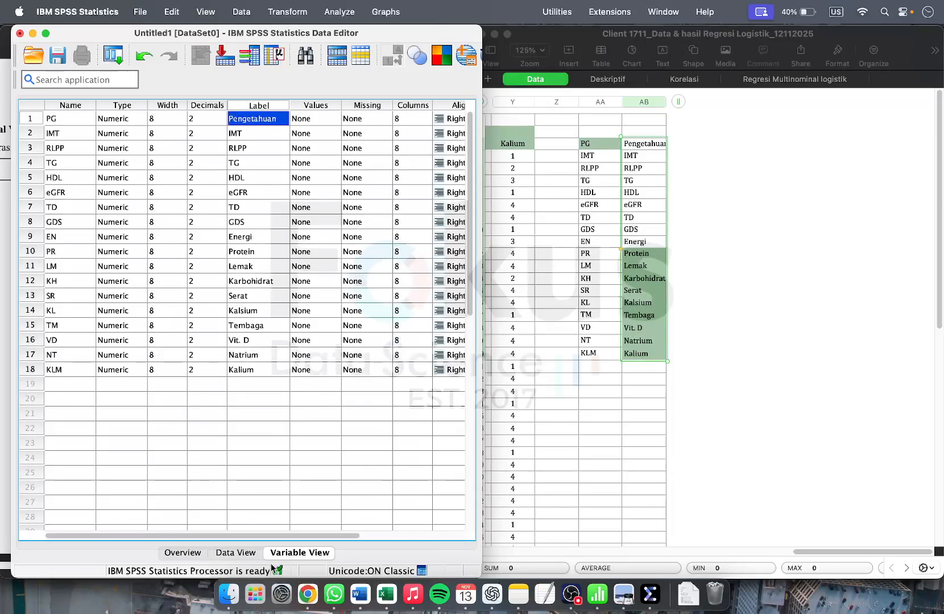
- Show the SPSS Data View beside the proposal, and copy the coded data in H4:Y52 from the Numbers Data sheet
click(236, 552)
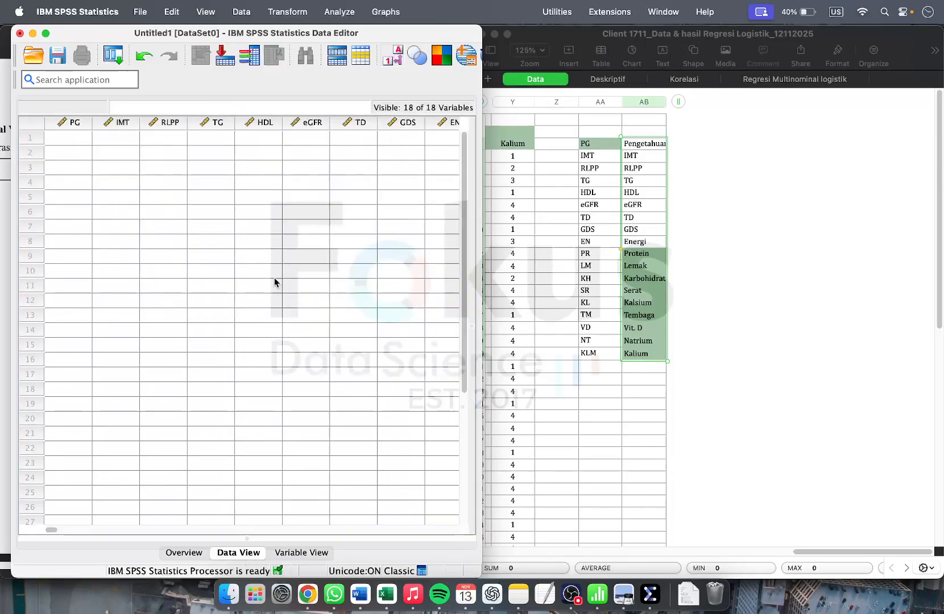
drag(359, 33, 822, 42)
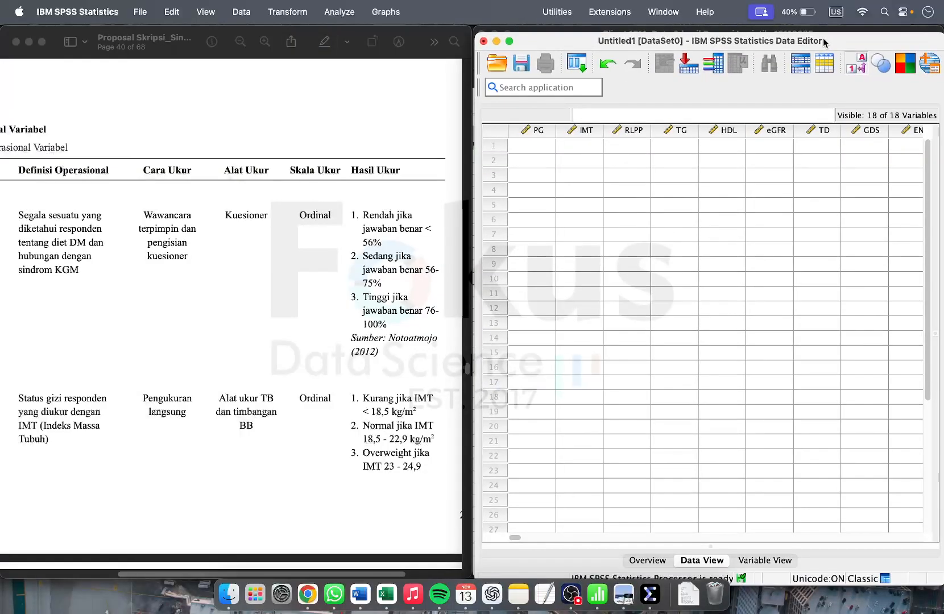
click(598, 594)
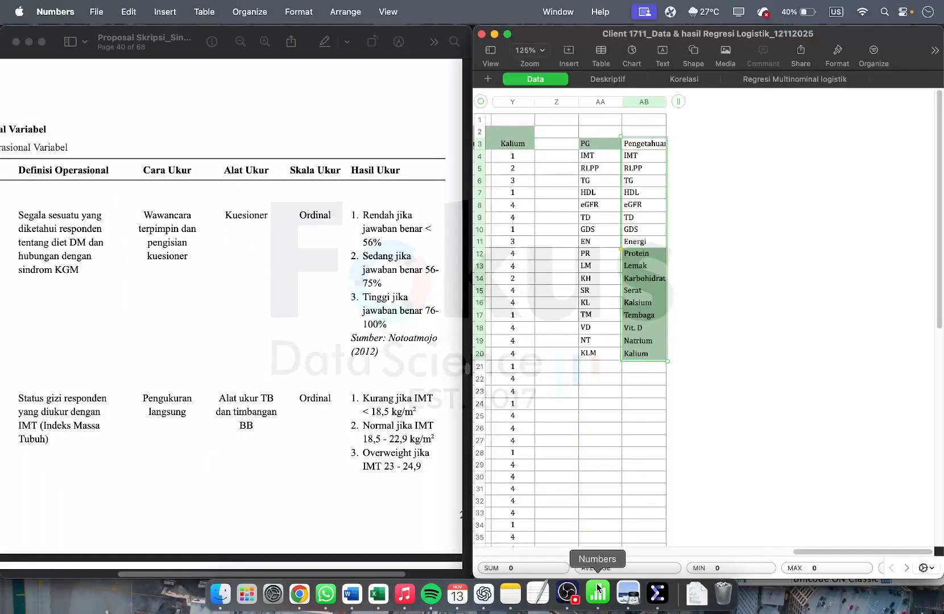
scroll(643, 373, left, 15)
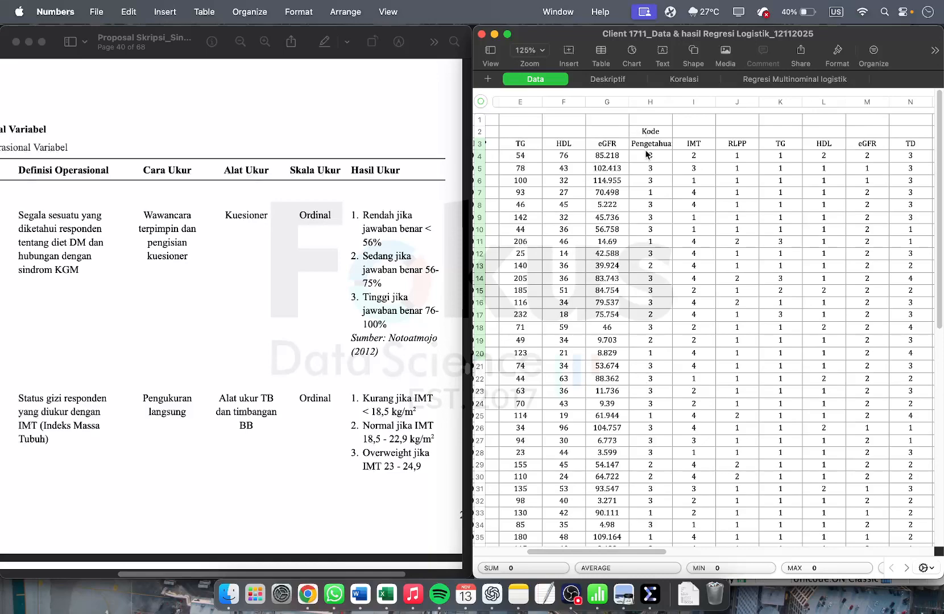
drag(647, 154, 833, 280)
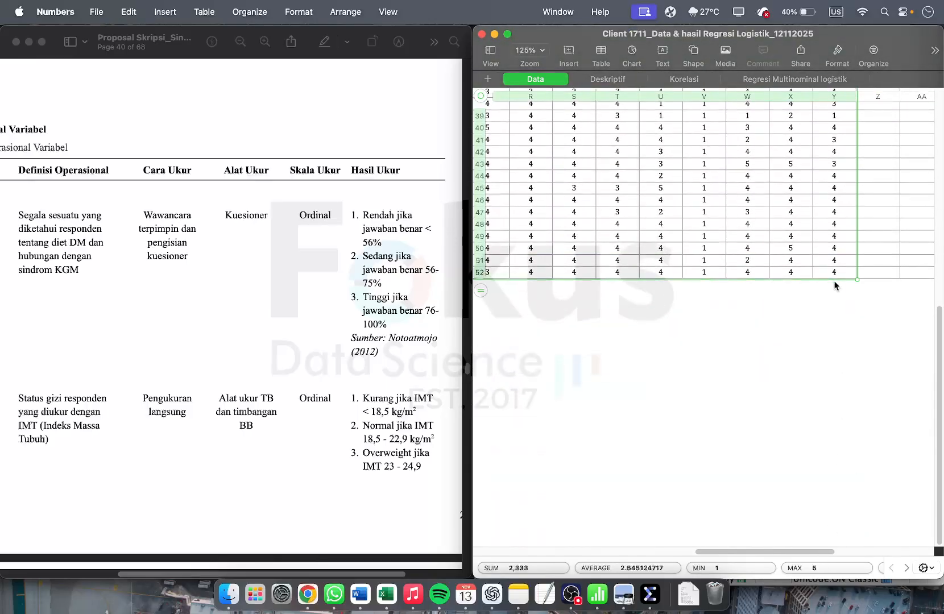
right_click(834, 284)
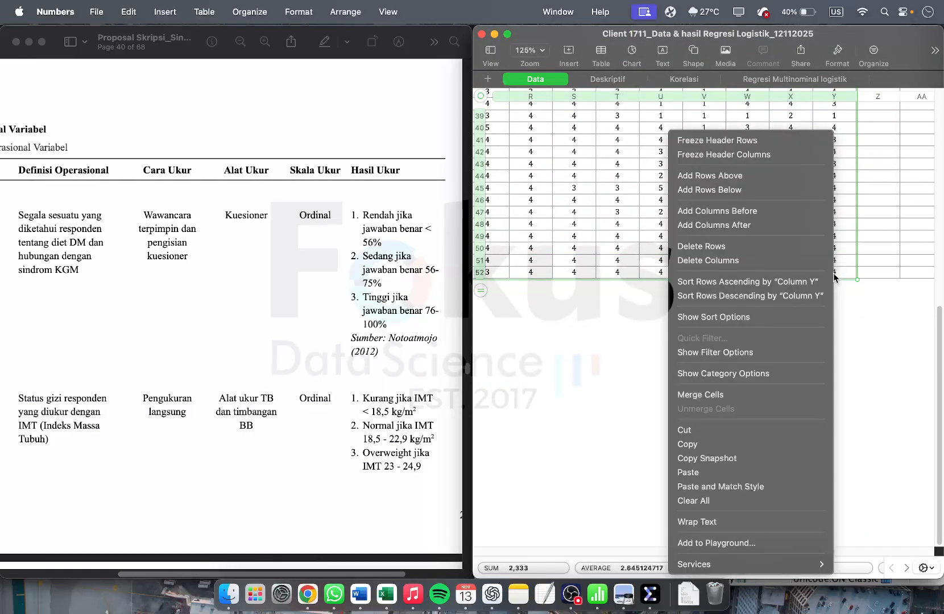
click(710, 444)
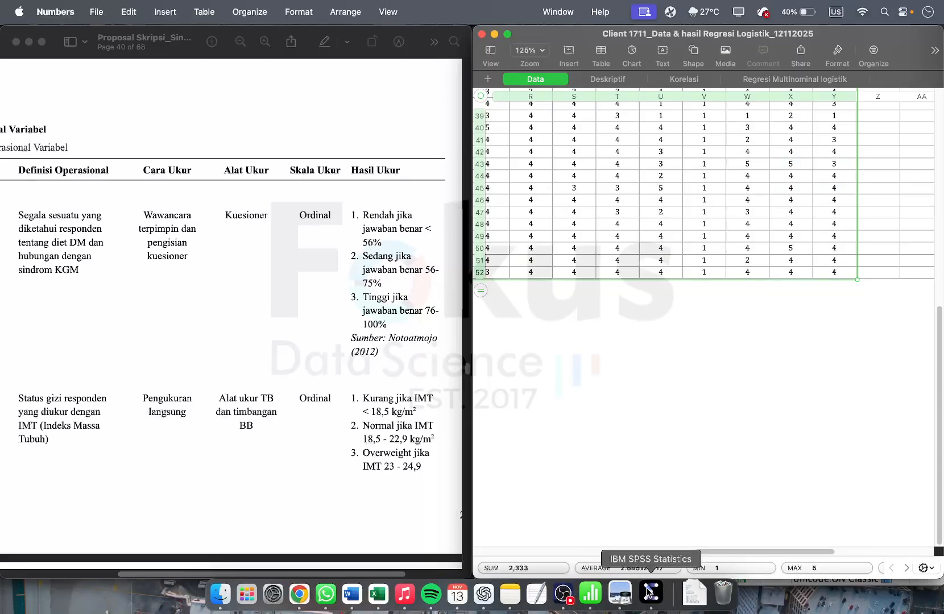
- Paste the coded data into the SPSS Data View from the first PG case and check the rows down to the last case
click(649, 593)
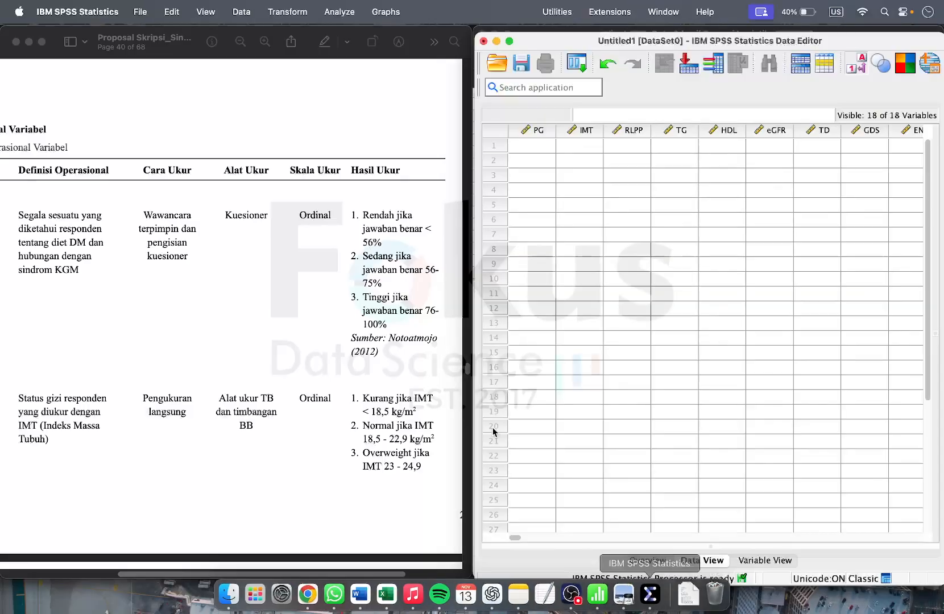
right_click(523, 150)
click(553, 204)
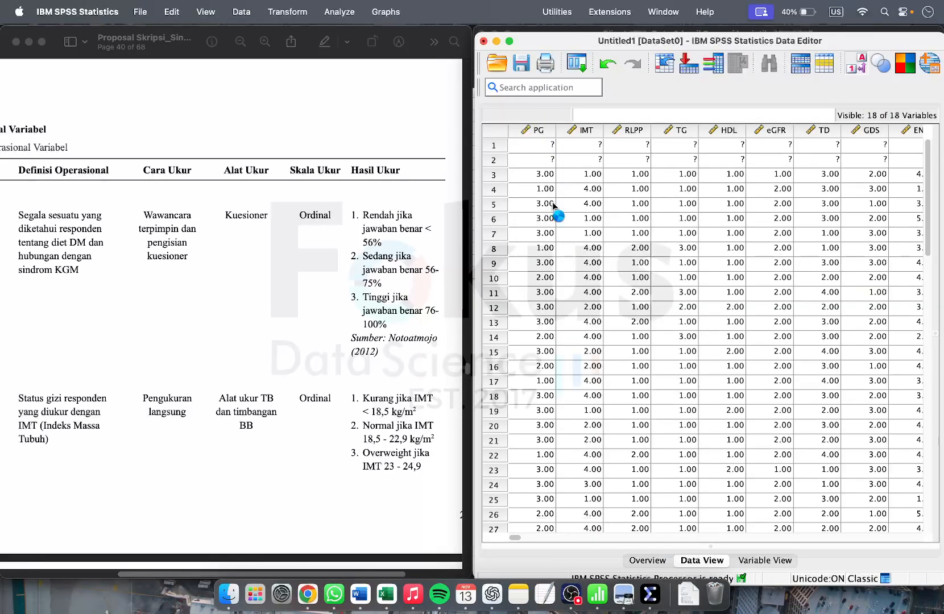
scroll(583, 276, down, 10)
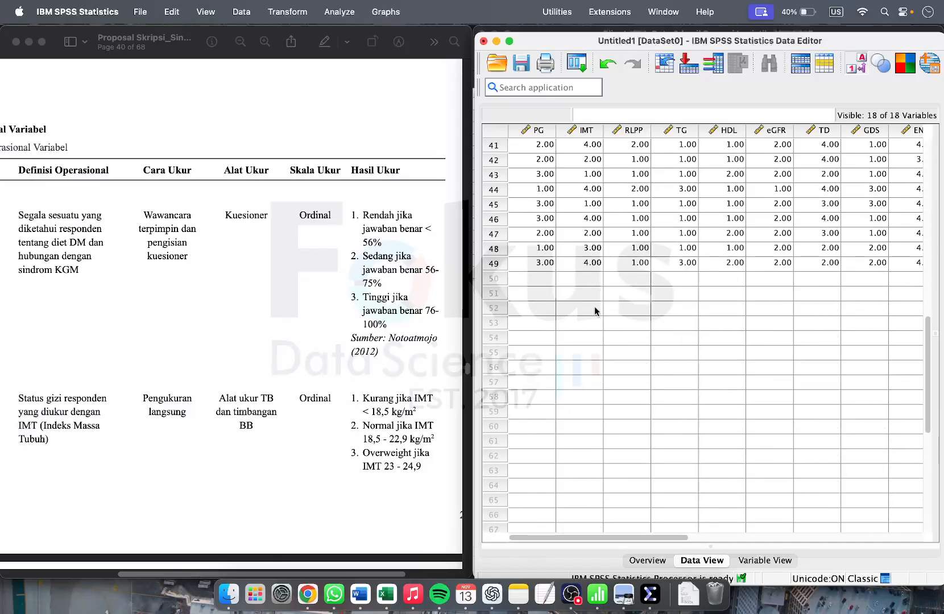
scroll(597, 312, up, 10)
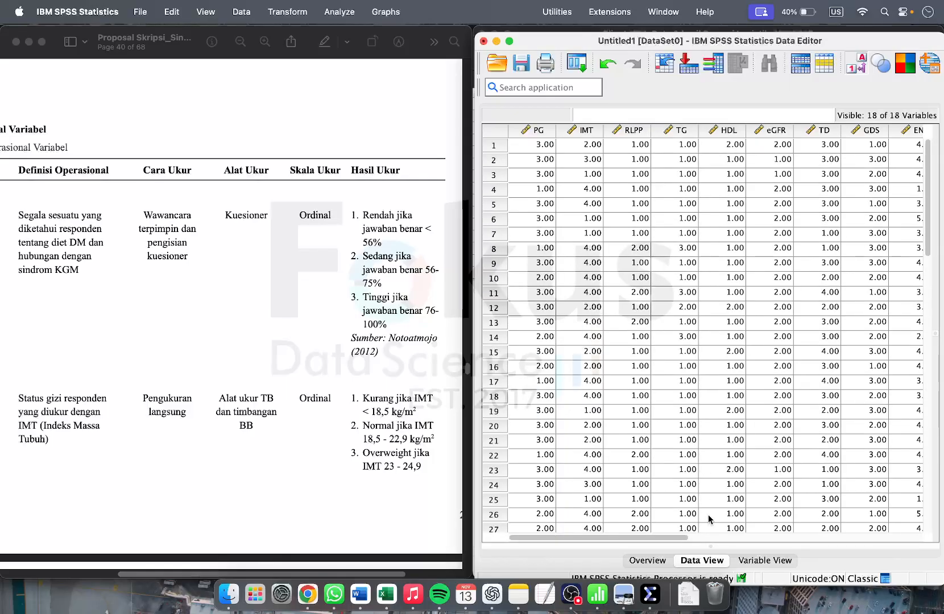
- Open the value labels of the PG variable and add three entries with the values 1, 2 and 3
click(754, 561)
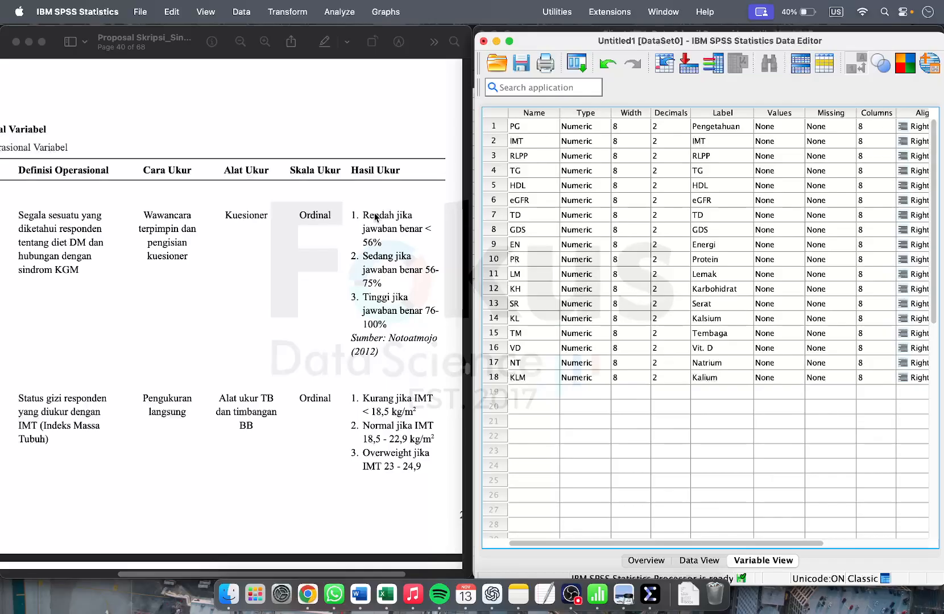
click(799, 130)
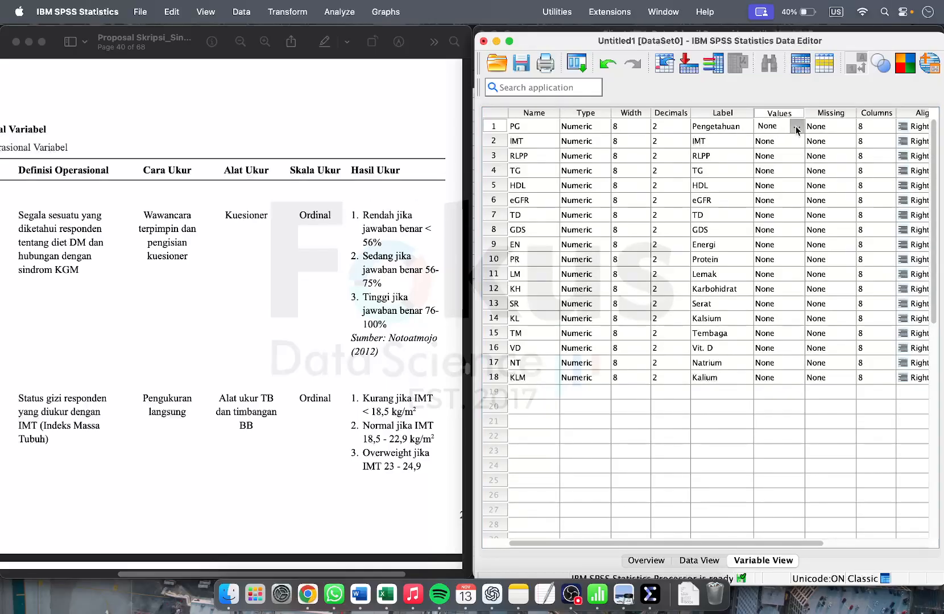
click(797, 128)
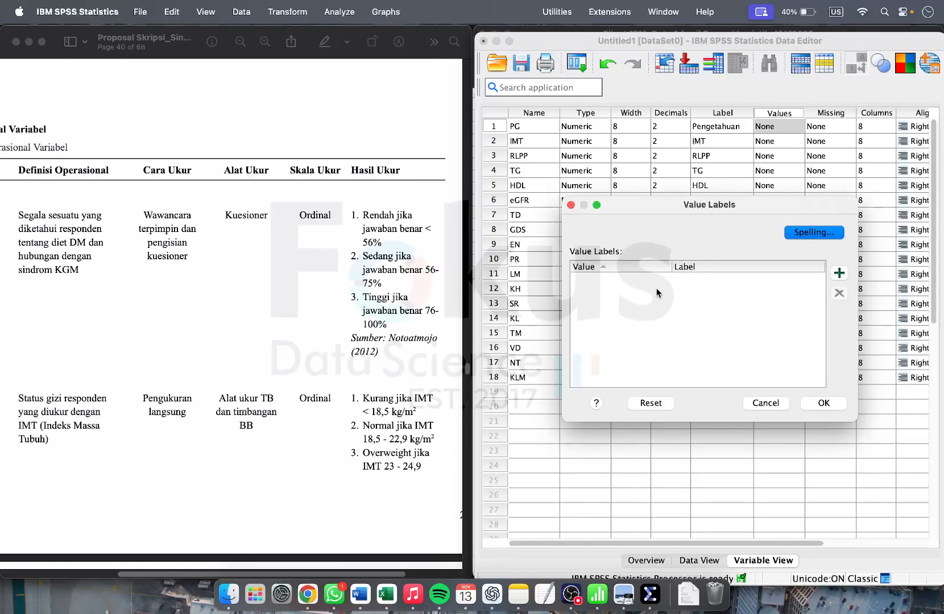
click(842, 276)
click(841, 276)
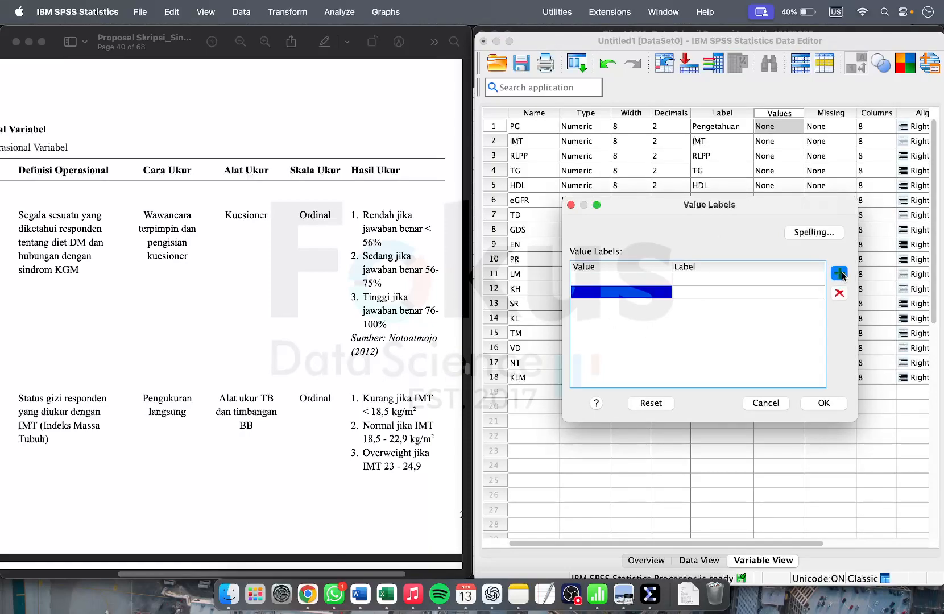
click(841, 276)
click(576, 280)
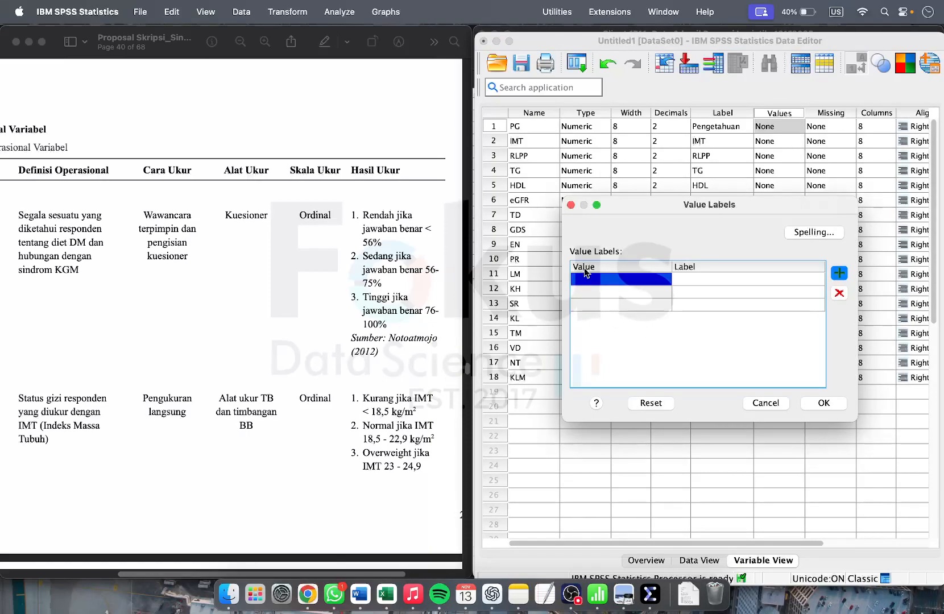
text(1)
click(585, 293)
text(2)
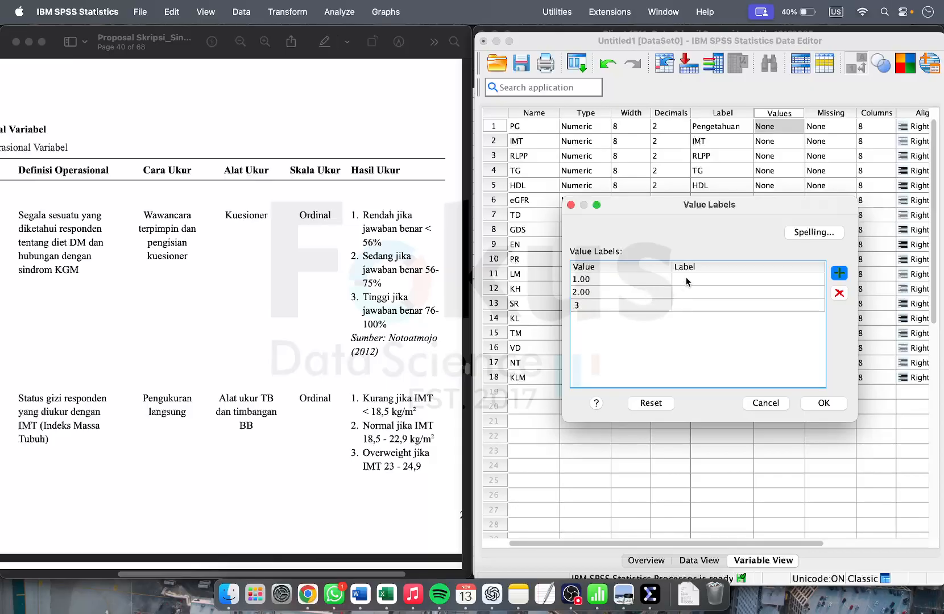
- Label the PG values 1 as Rendah, 2 as Sedang and 3 as Tinggi, and apply the value labels
click(686, 281)
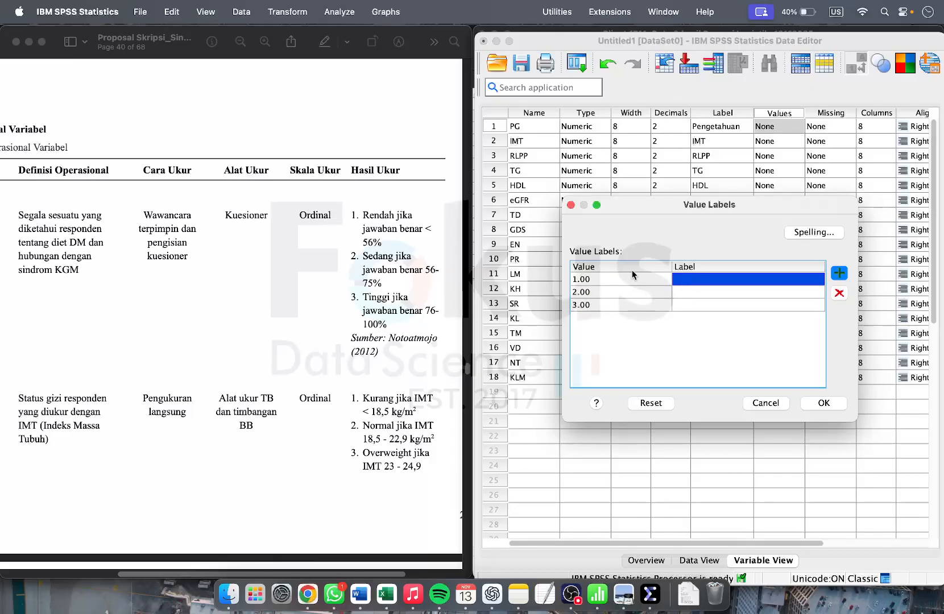
double_click(681, 278)
text(Ren)
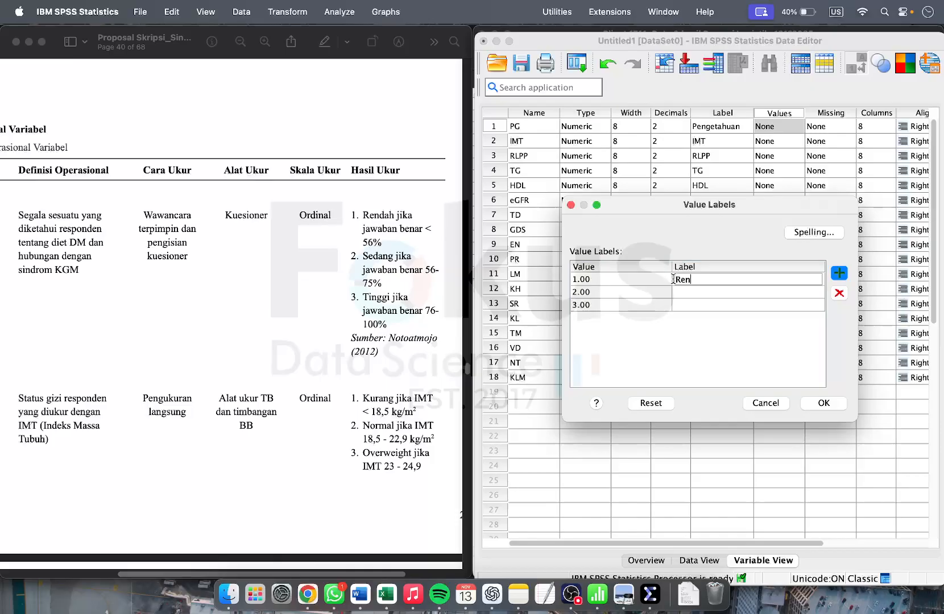
text(dah)
click(708, 292)
text(Sed)
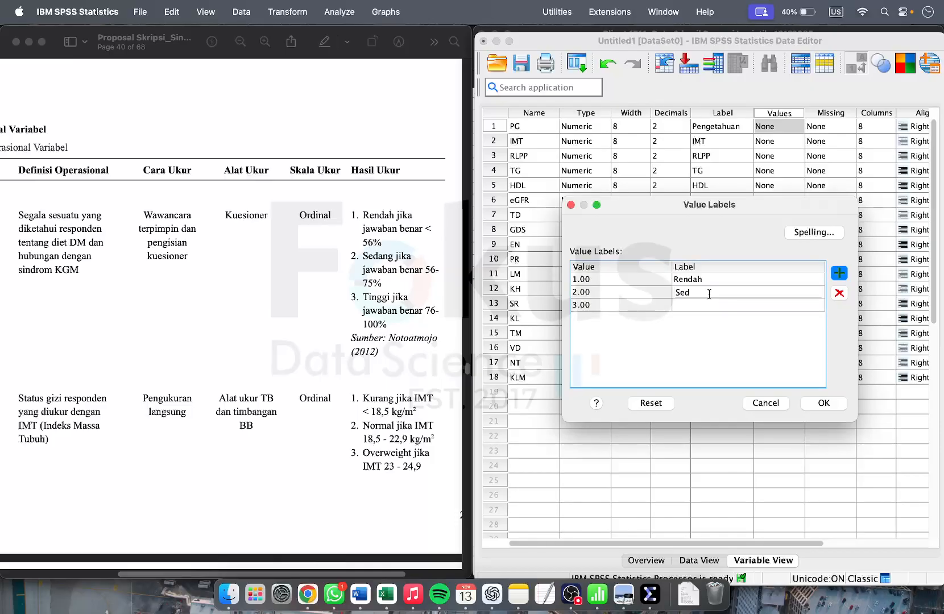
text(ang)
click(711, 306)
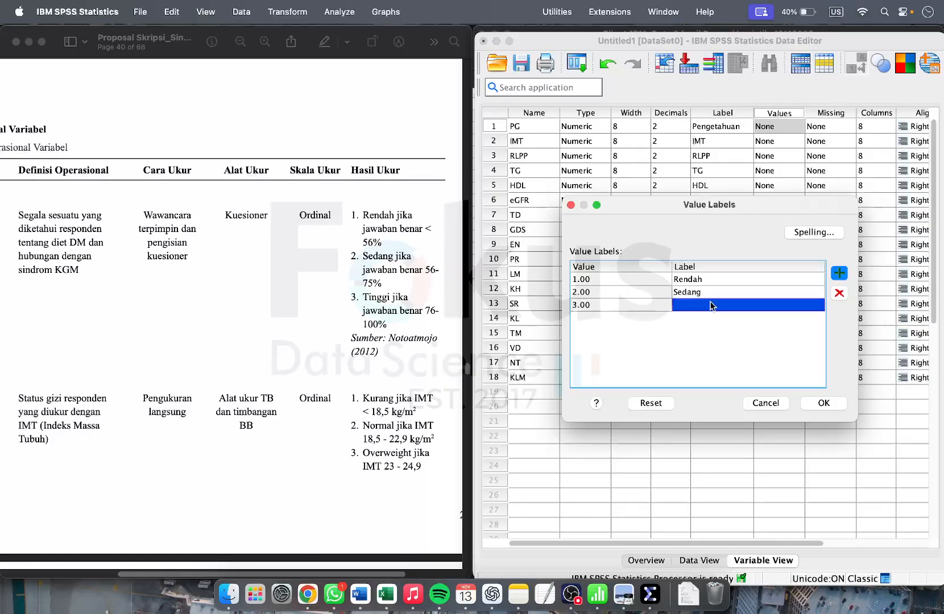
text(Tingg)
text(i)
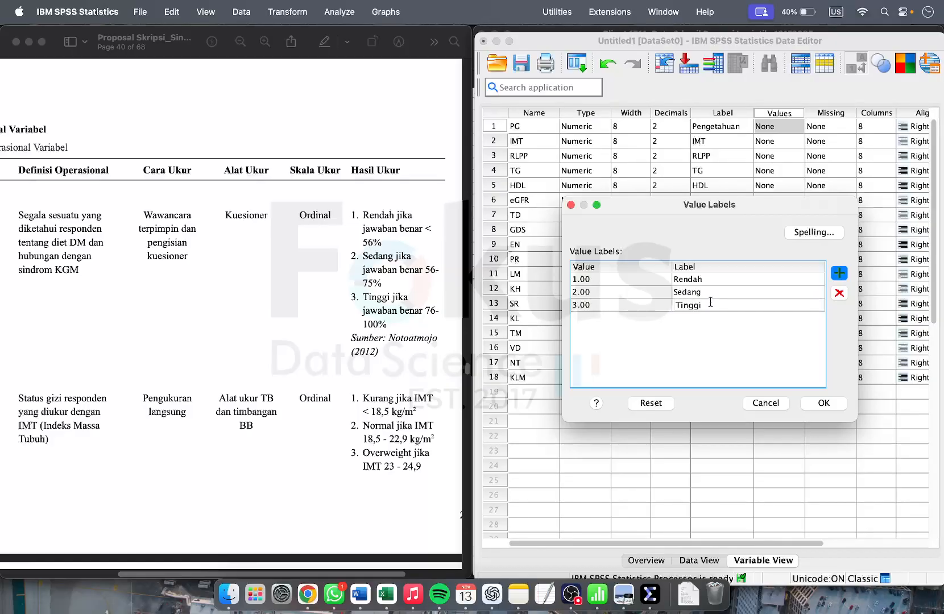
click(808, 401)
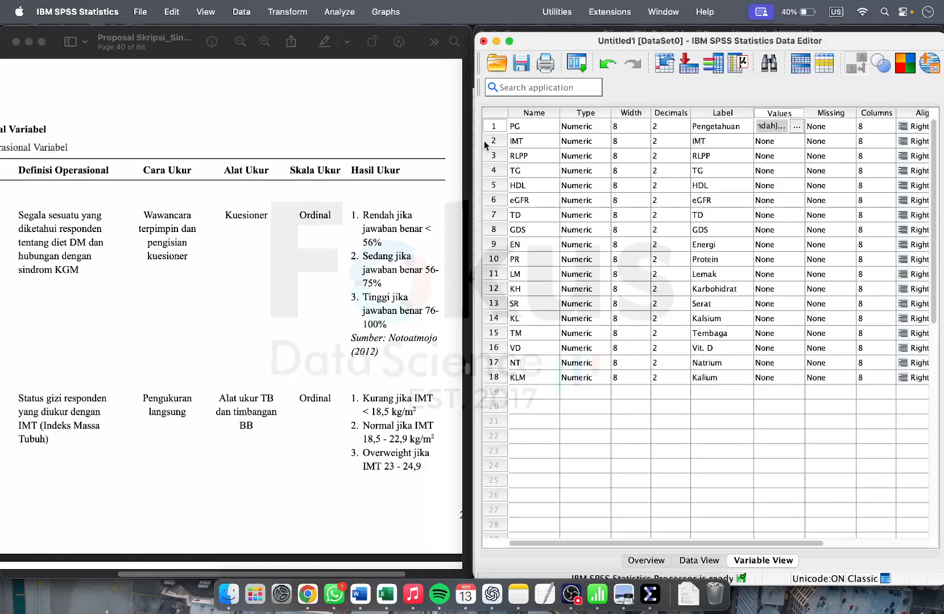
- Open the value labels of the IMT variable and add four empty entries
click(801, 140)
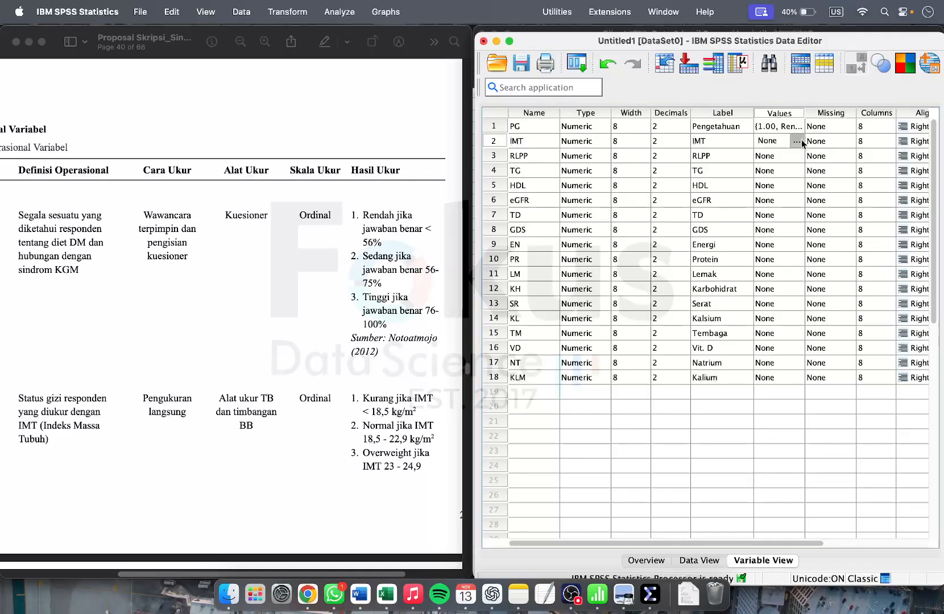
click(800, 139)
scroll(370, 354, down, 5)
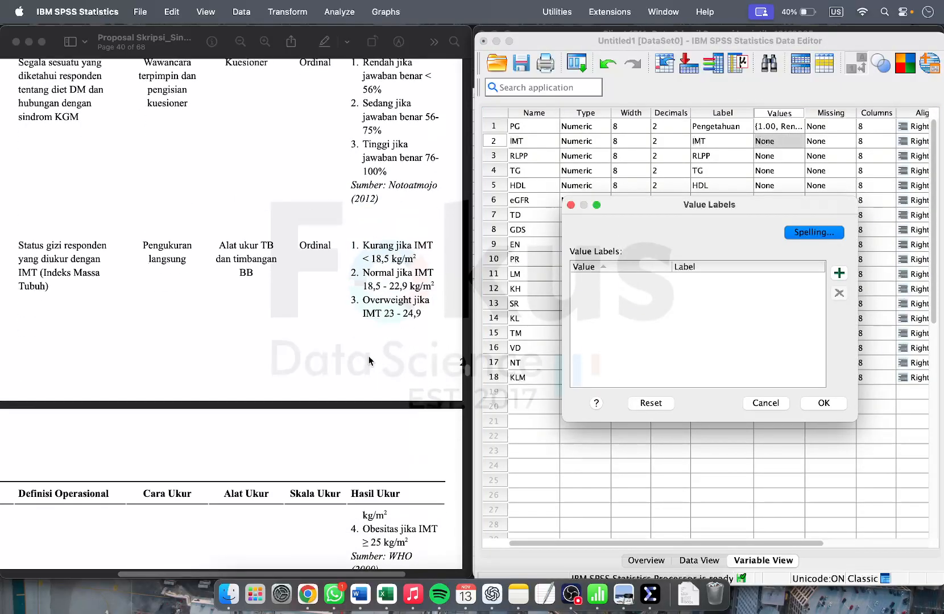
click(839, 274)
click(839, 274)
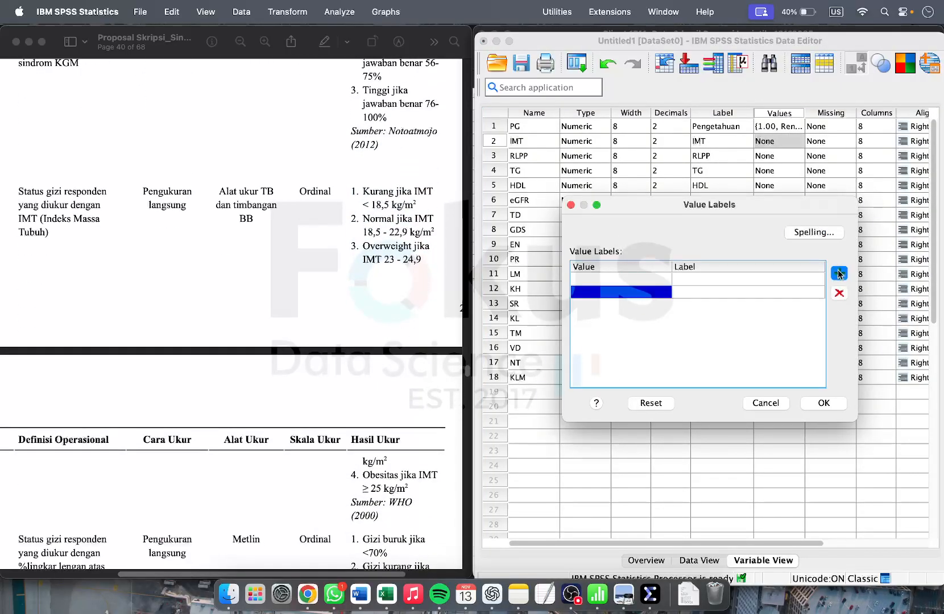
click(839, 274)
click(840, 274)
- Enter the values 1, 2, 3 and 4 for the four IMT value-label entries
click(643, 292)
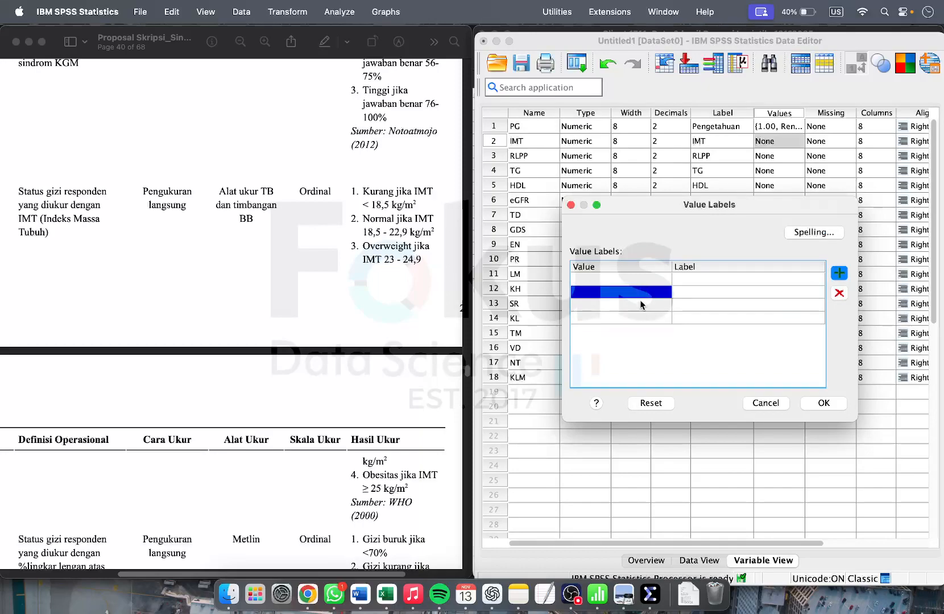
click(646, 280)
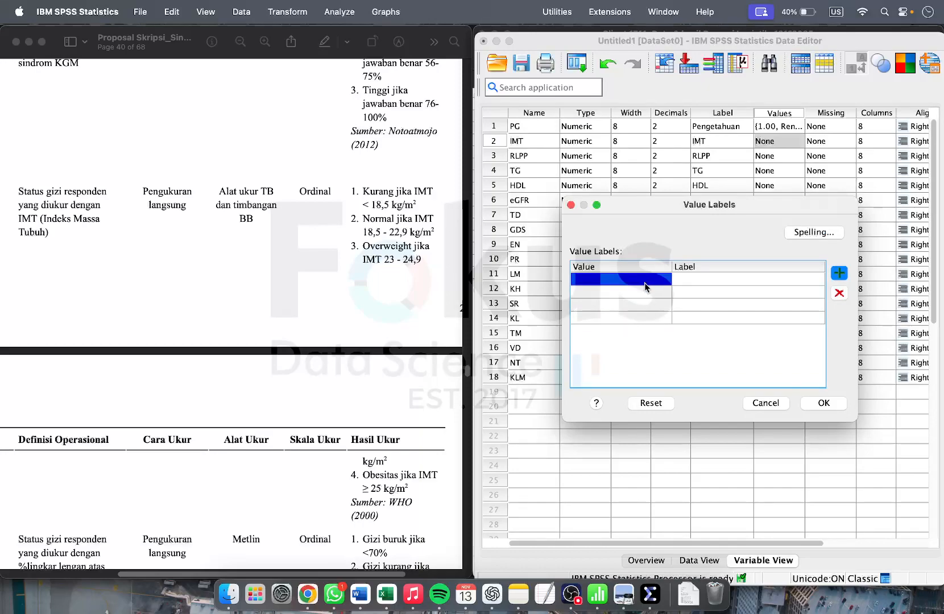
text(1)
key(Return)
text(2)
key(Return)
text(3)
key(Return)
text(4)
- Label the IMT values 1 as Kurang, 2 as Normal, 3 as Over and 4 as Obesitas, and apply the value labels
click(712, 282)
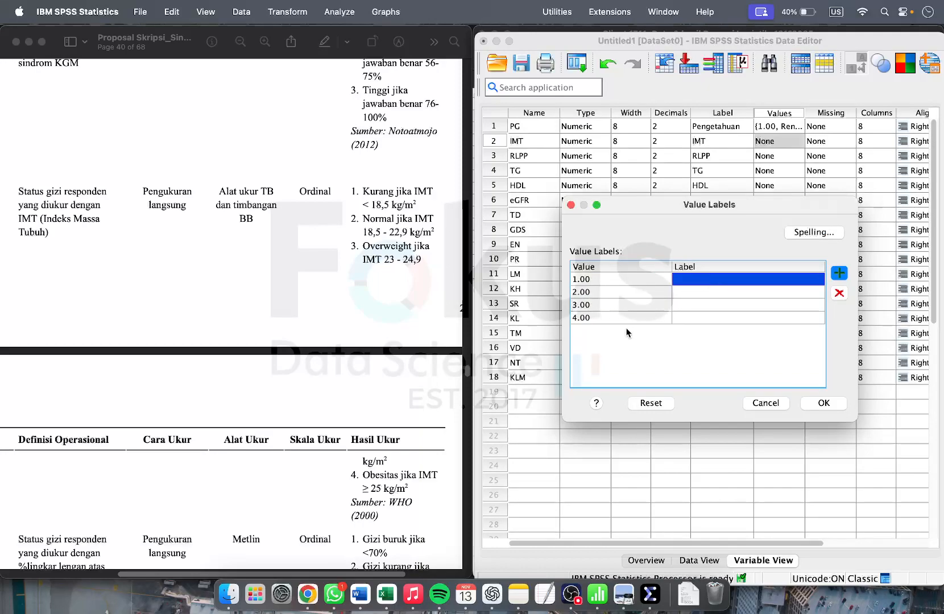
click(691, 277)
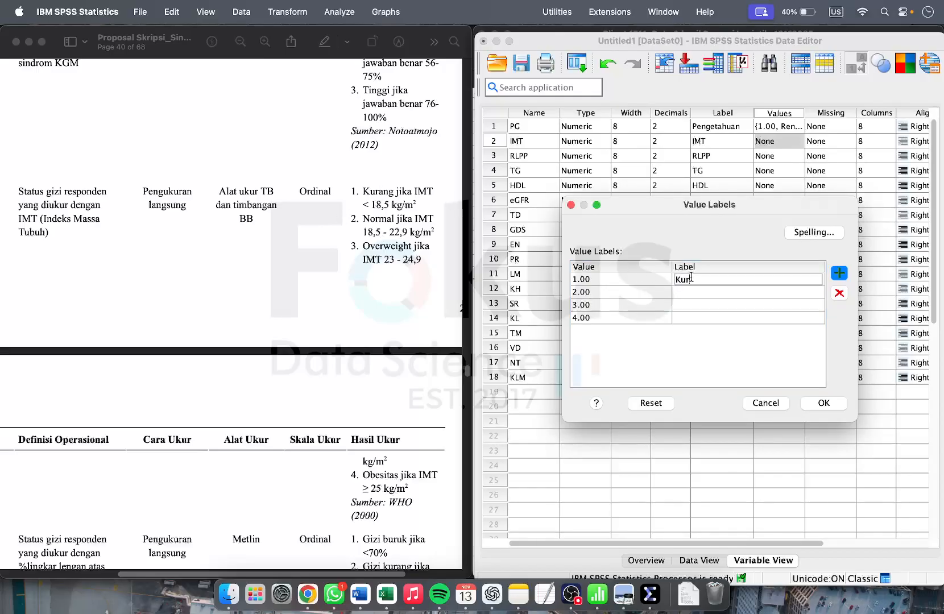
click(691, 290)
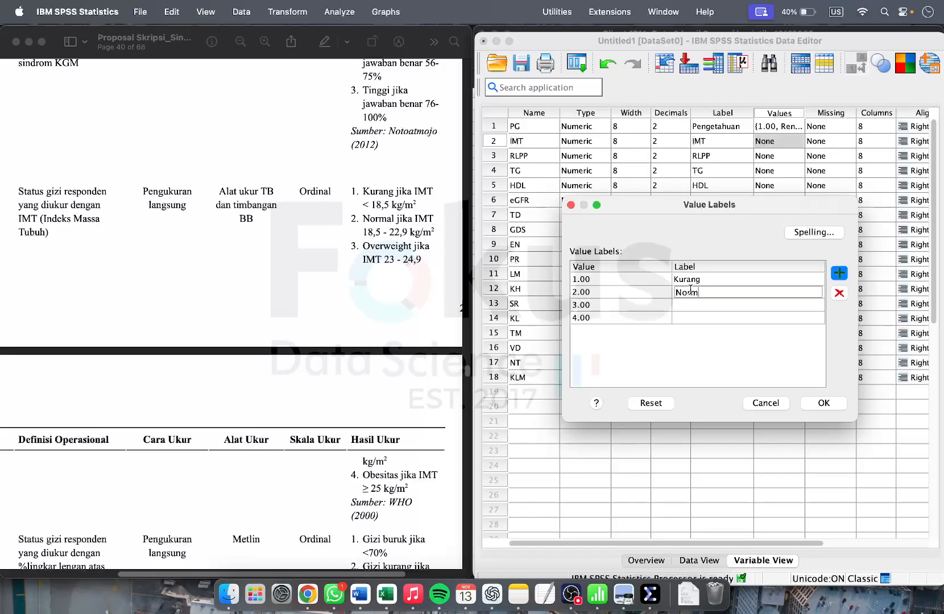
key(Return)
click(691, 303)
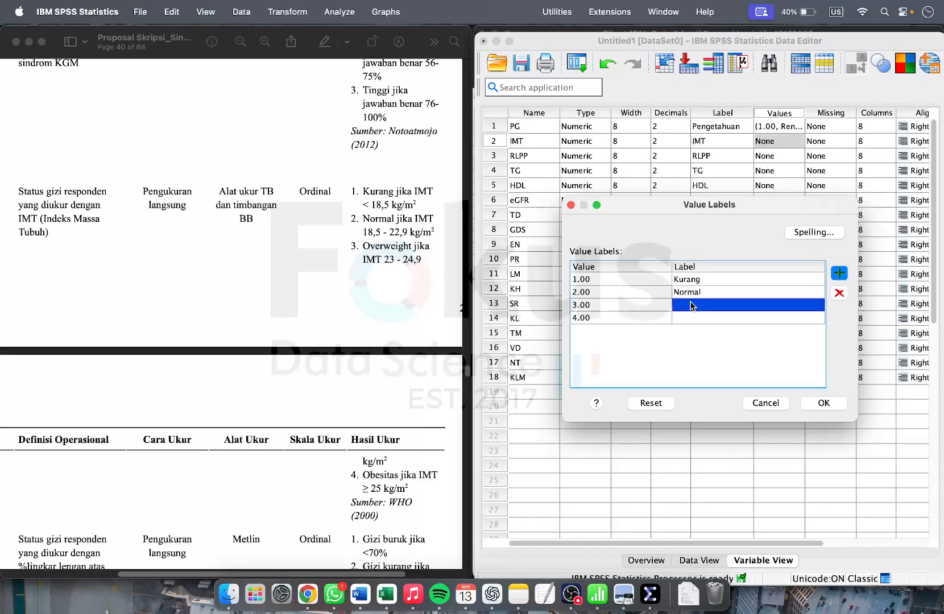
click(691, 303)
text(Over)
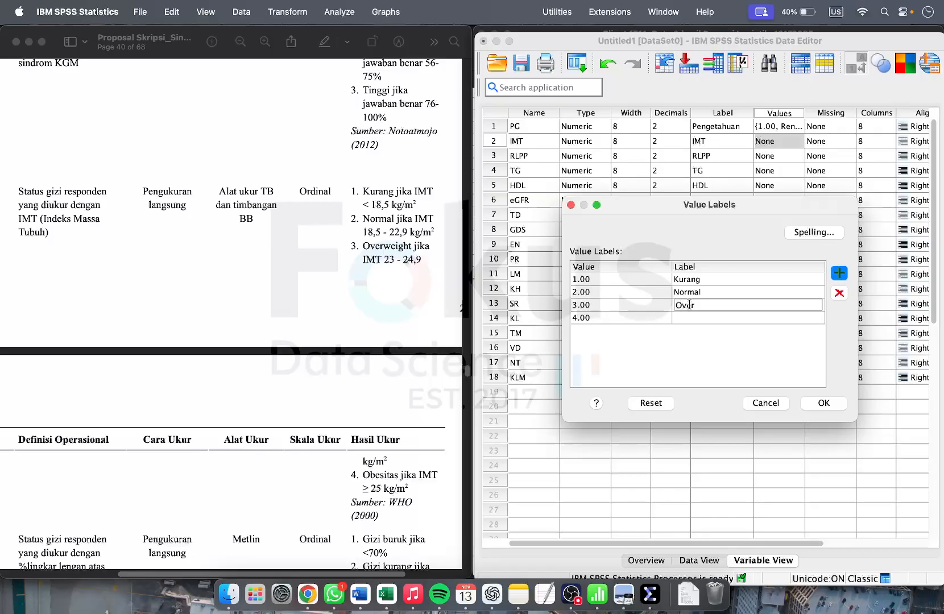
click(687, 322)
click(687, 322)
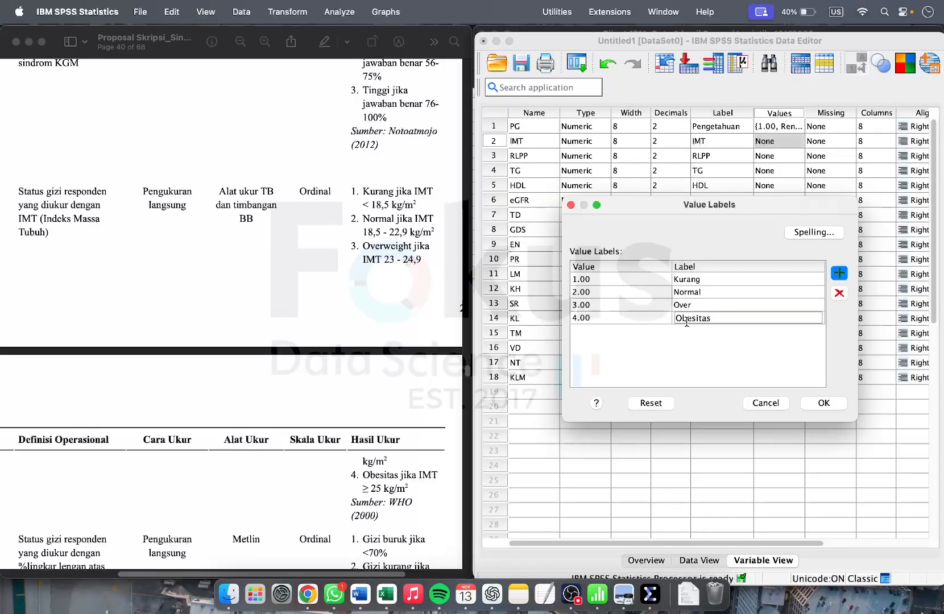
text(Obesitas)
click(830, 407)
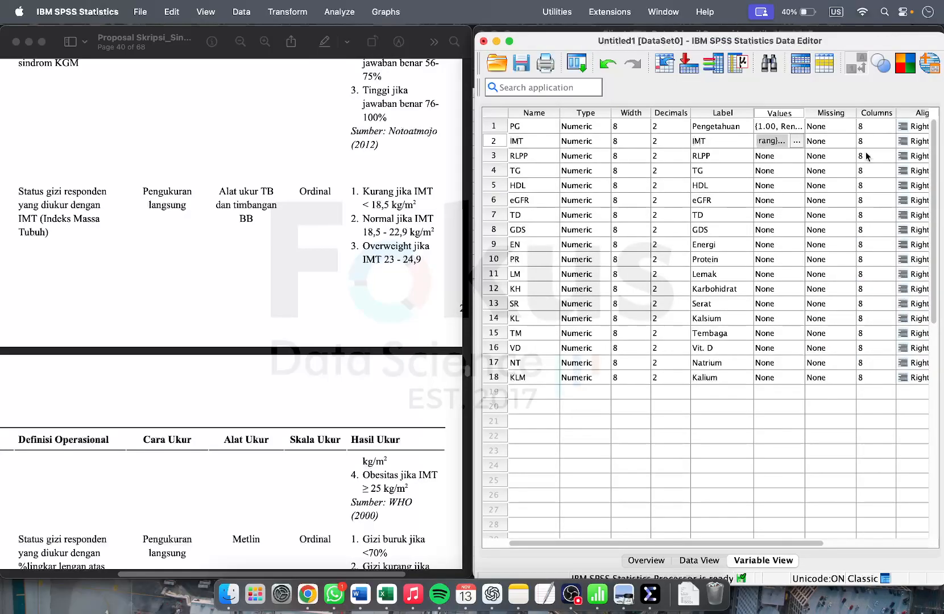
- Close the untitled dataset and exit SPSS
scroll(392, 275, down, 5)
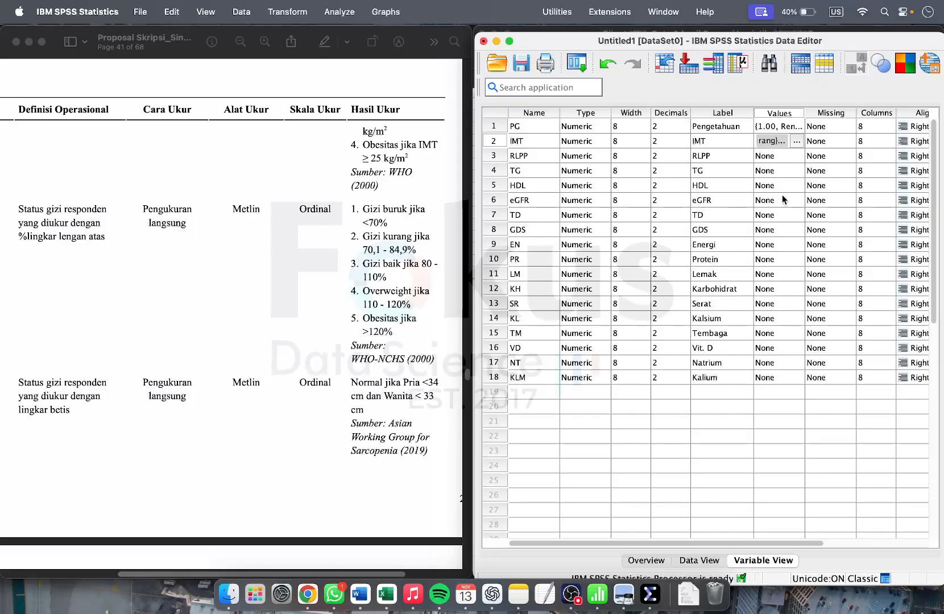
click(483, 41)
click(794, 359)
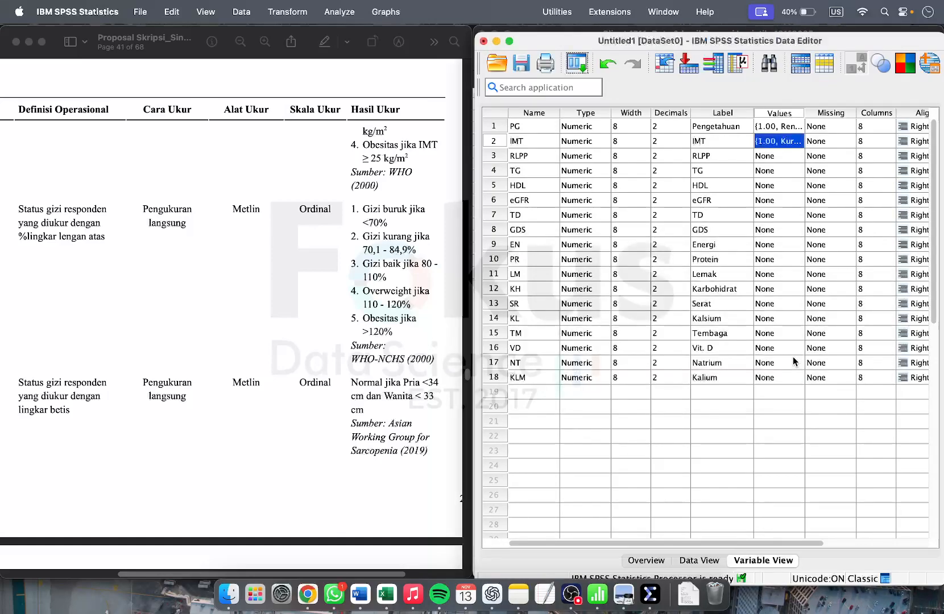
click(483, 41)
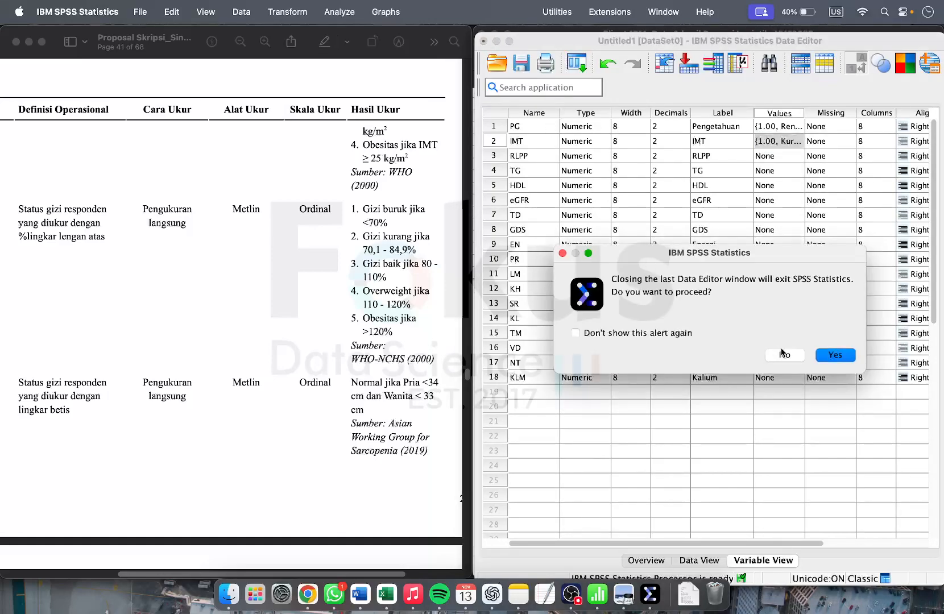
click(822, 355)
click(733, 341)
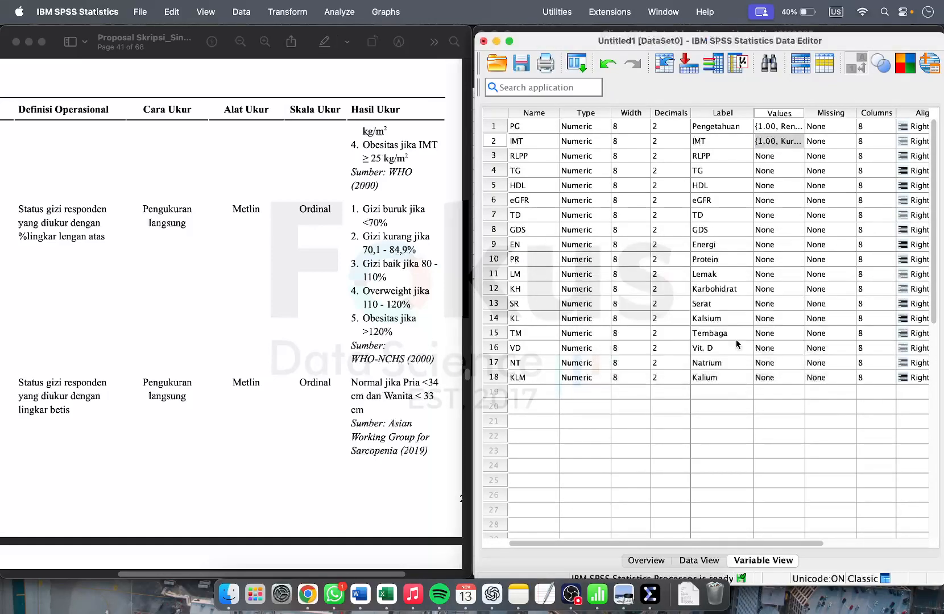
- Switch to Finder, open the output file client 1711_SPSS hasil Regresi Logistik_12112025.spv, and minimize the empty data editor and the output viewer
click(228, 594)
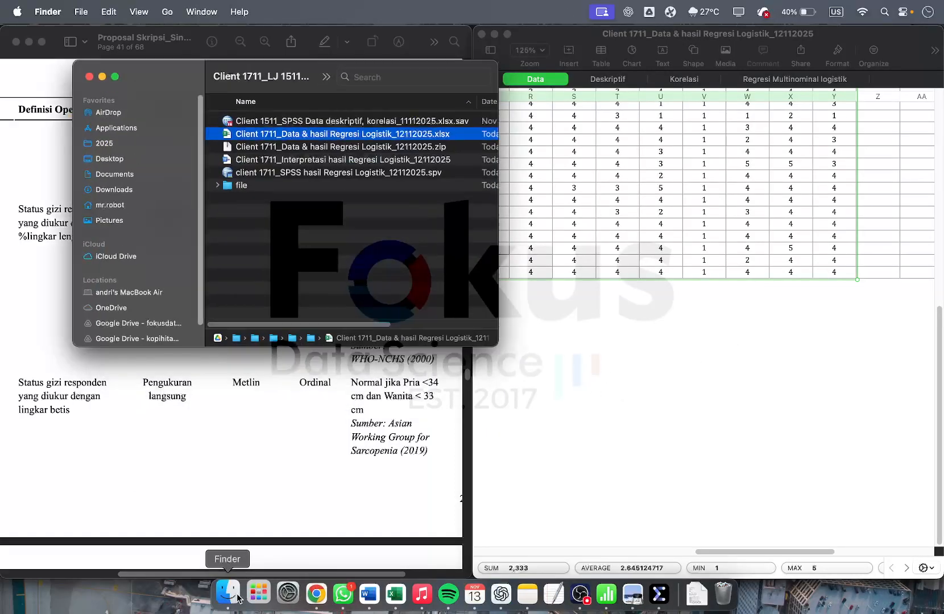
click(282, 173)
double_click(282, 173)
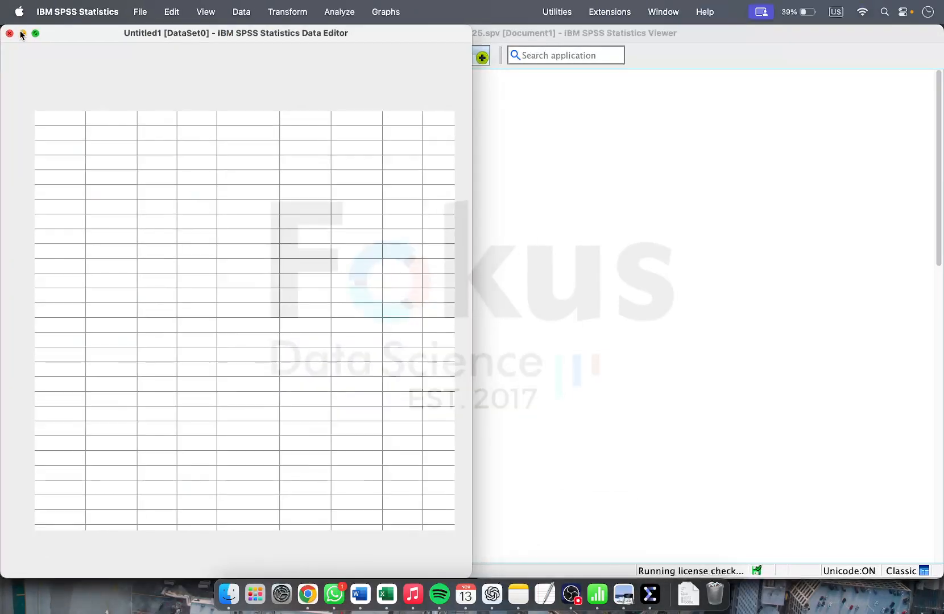
click(21, 33)
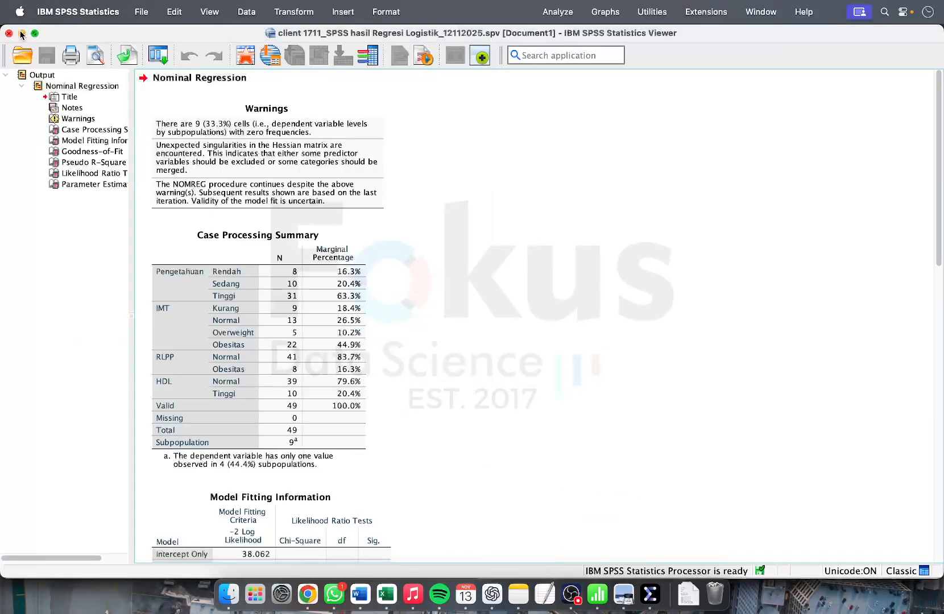
click(21, 34)
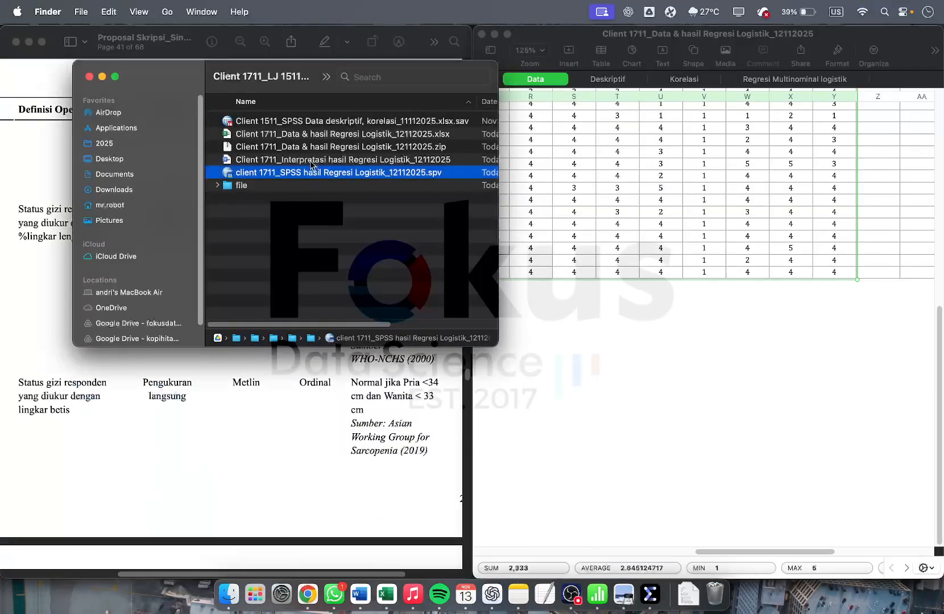
- Open Client 1511_SPSS Data deskriptif, korelasi_11112025.xlsx.sav, widen its window, review all Data View columns, and return to the Variable View
double_click(315, 124)
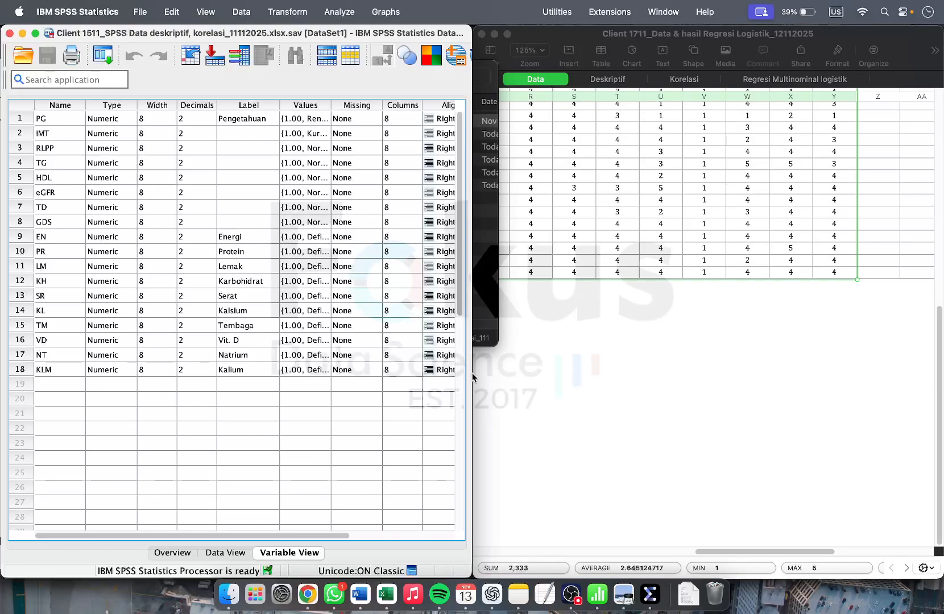
drag(474, 374, 717, 384)
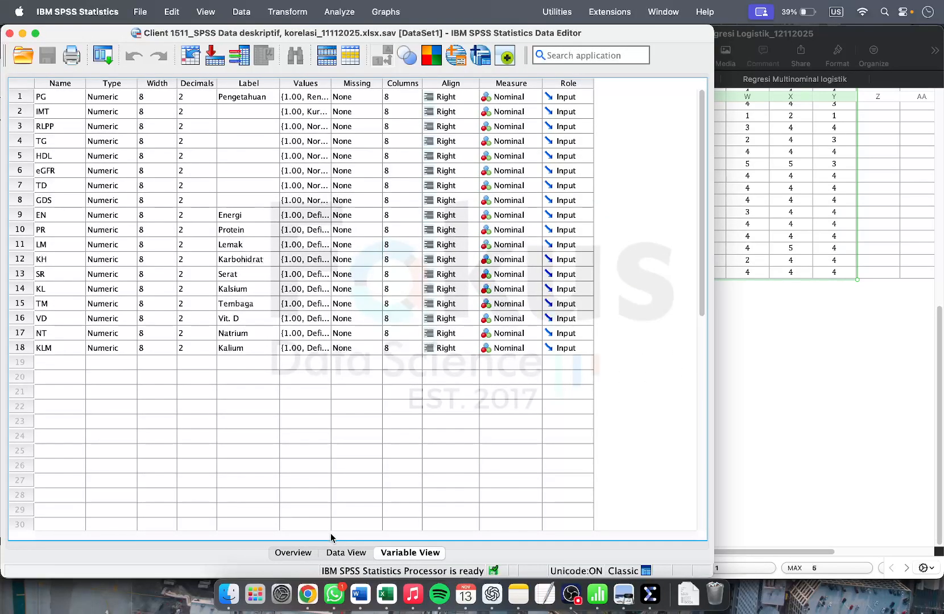
click(336, 553)
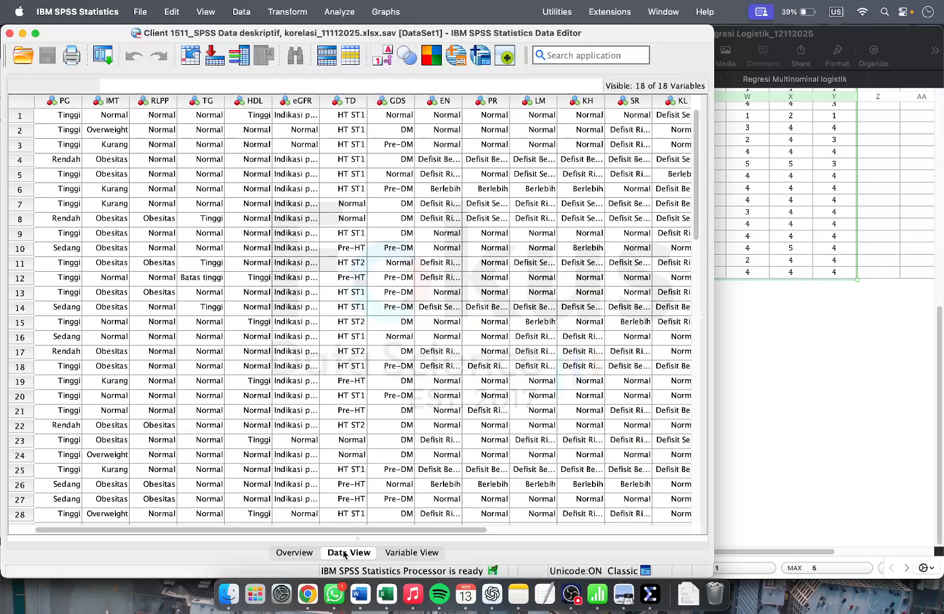
scroll(353, 206, right, 5)
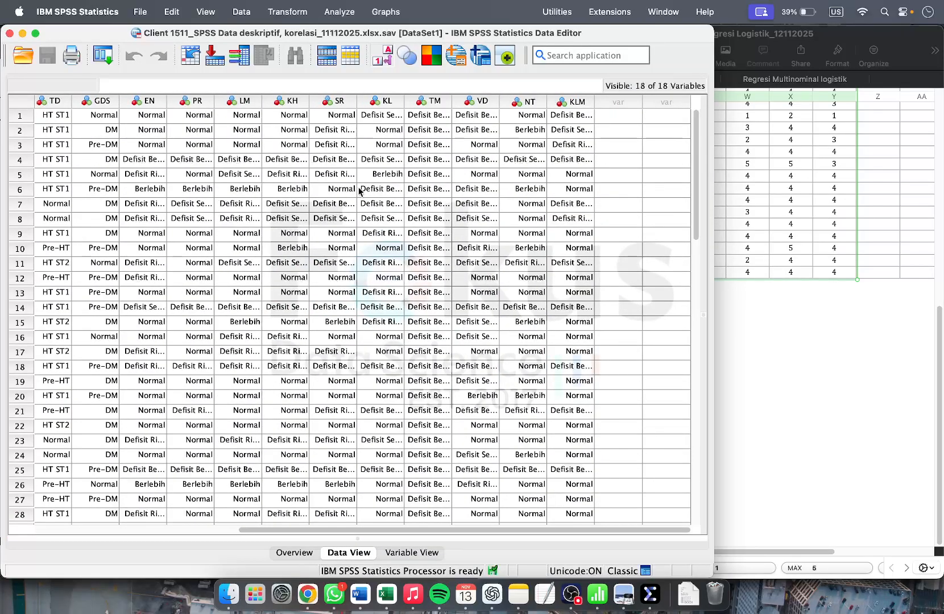
scroll(430, 238, left, 5)
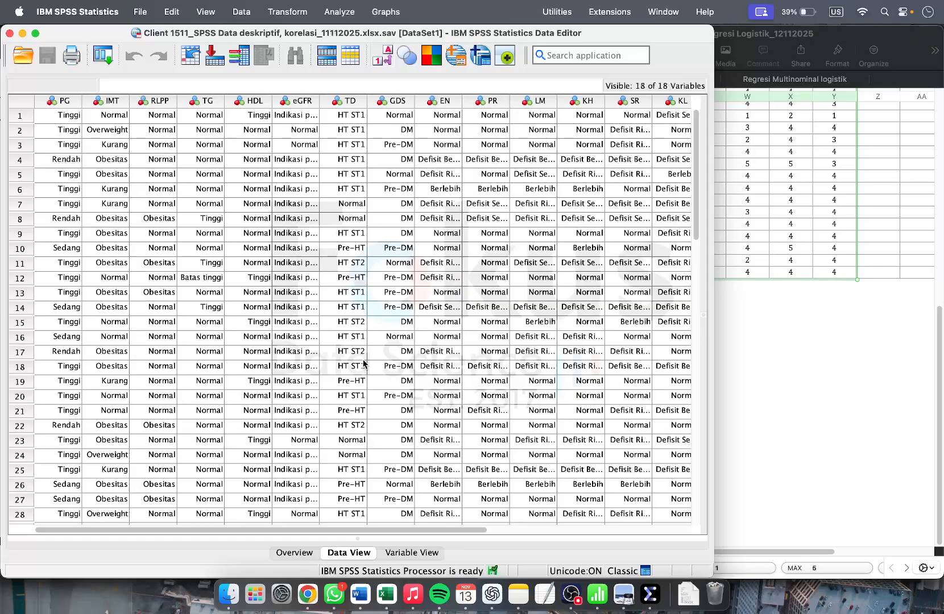
scroll(364, 364, right, 5)
scroll(363, 364, left, 5)
click(390, 553)
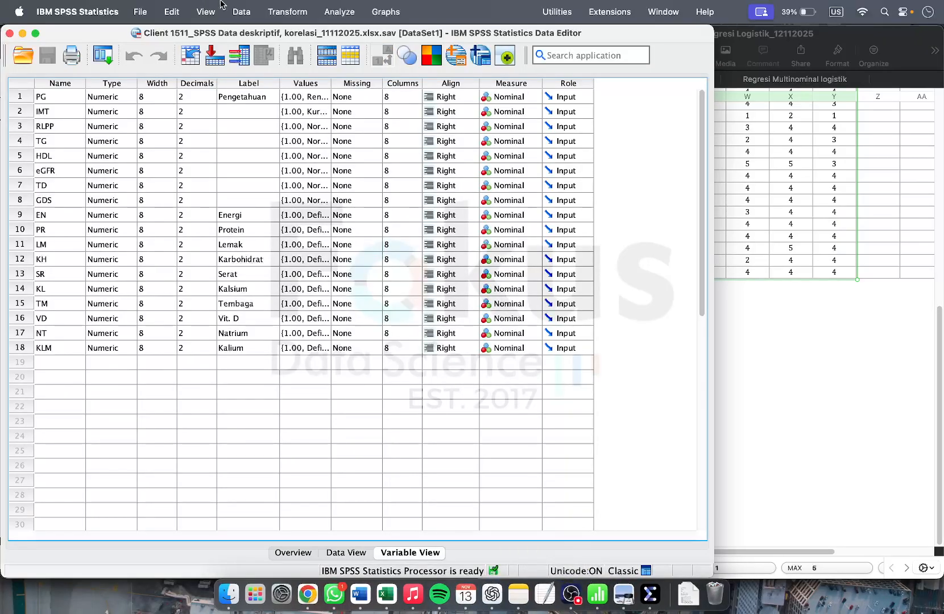
- Run Frequencies with frequency tables for all 18 variables, from Pengetahuan [PG] to Kalium [KLM]
click(332, 14)
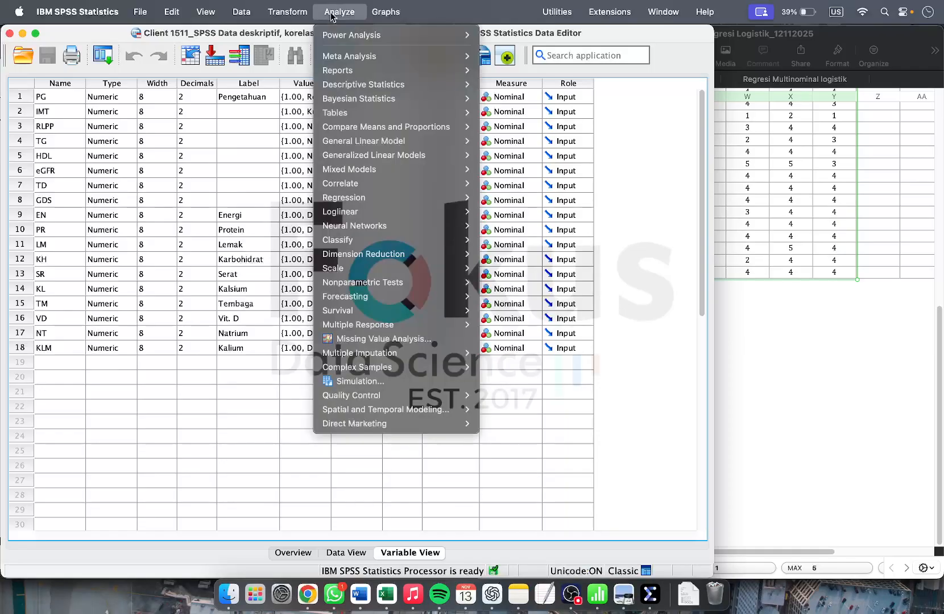
mouse_move(405, 85)
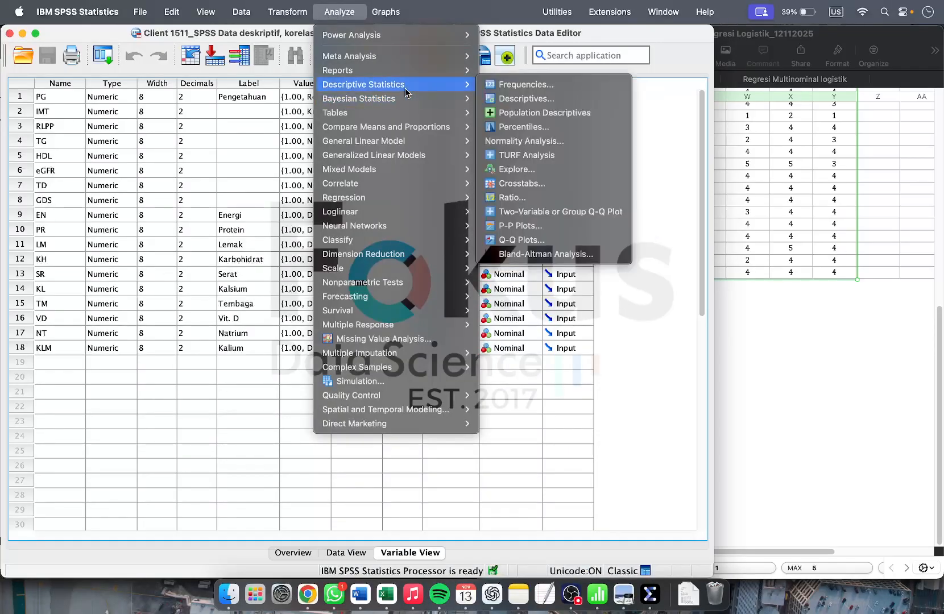
click(528, 86)
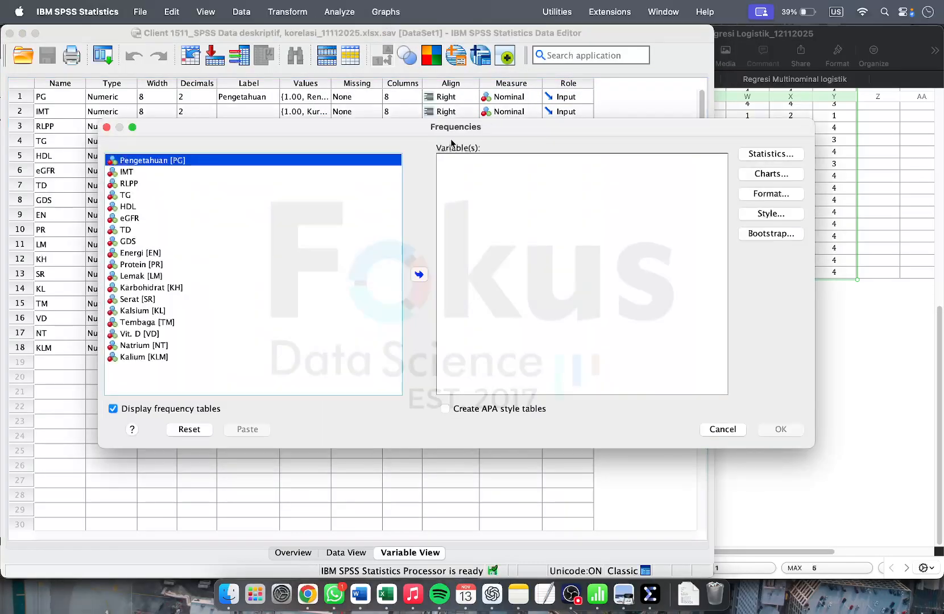
click(286, 276)
key(super+a)
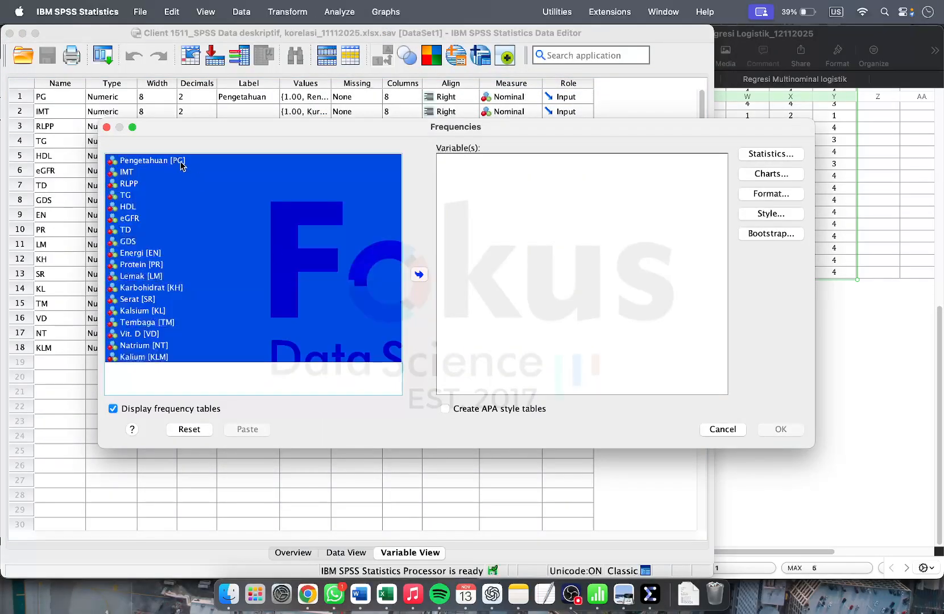
click(421, 275)
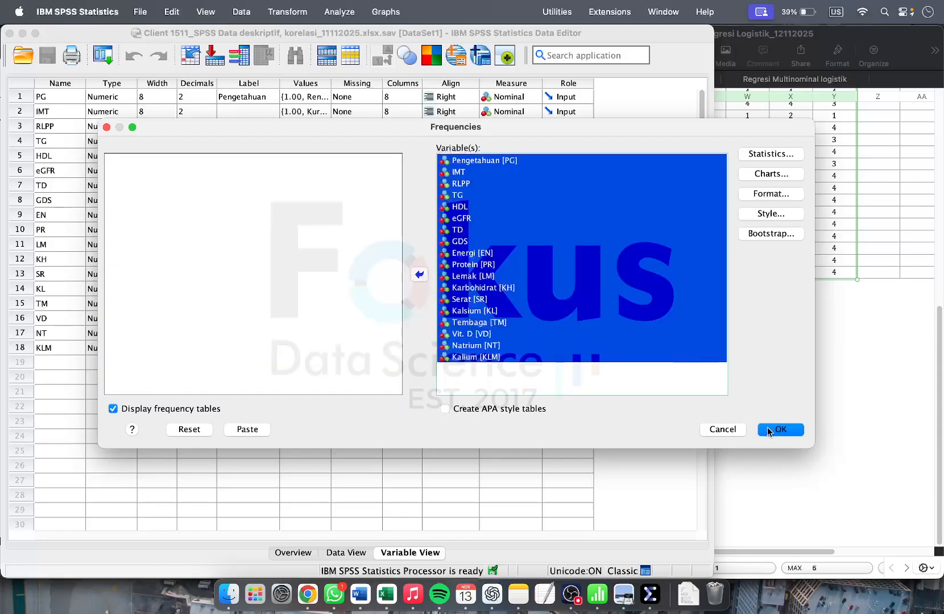
click(769, 430)
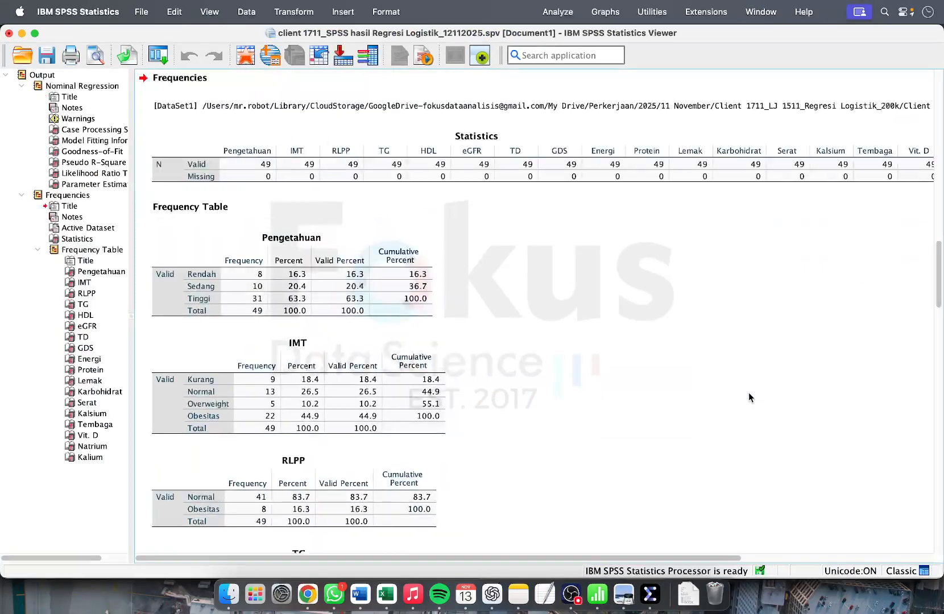
- Examine the frequency tables of the variables in the output, including the RLPP table
scroll(613, 373, down, 10)
scroll(613, 373, up, 10)
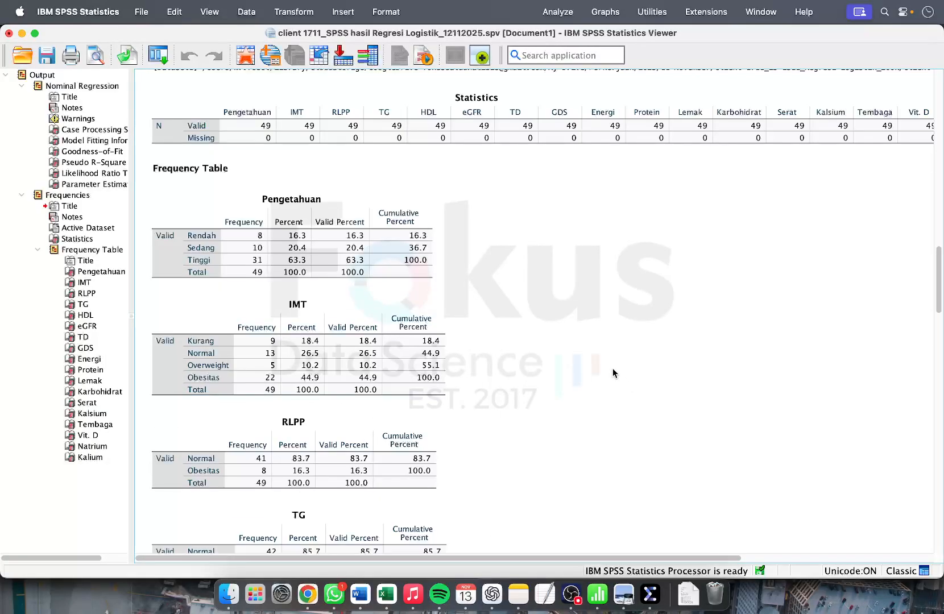
click(418, 262)
scroll(404, 385, down, 10)
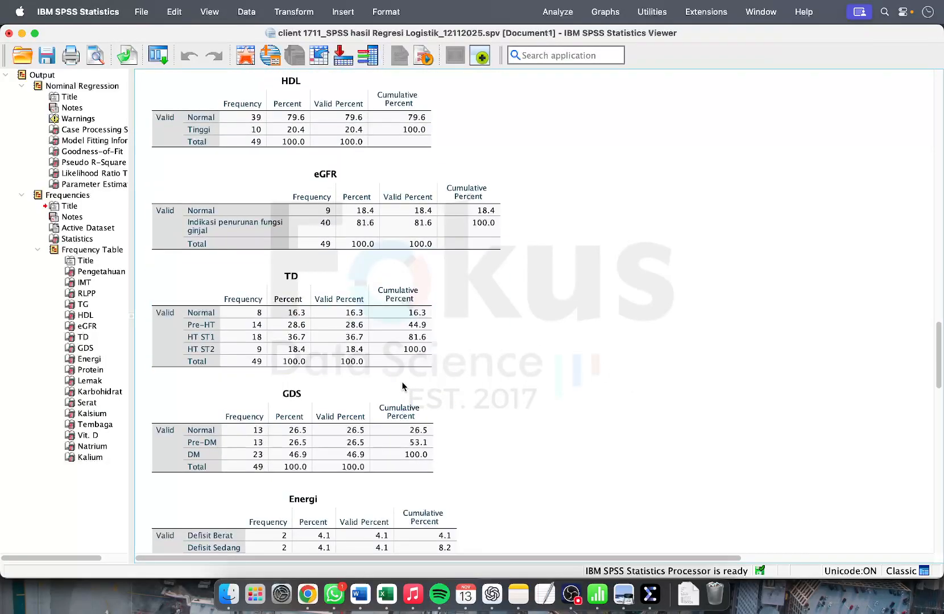
scroll(404, 386, up, 7)
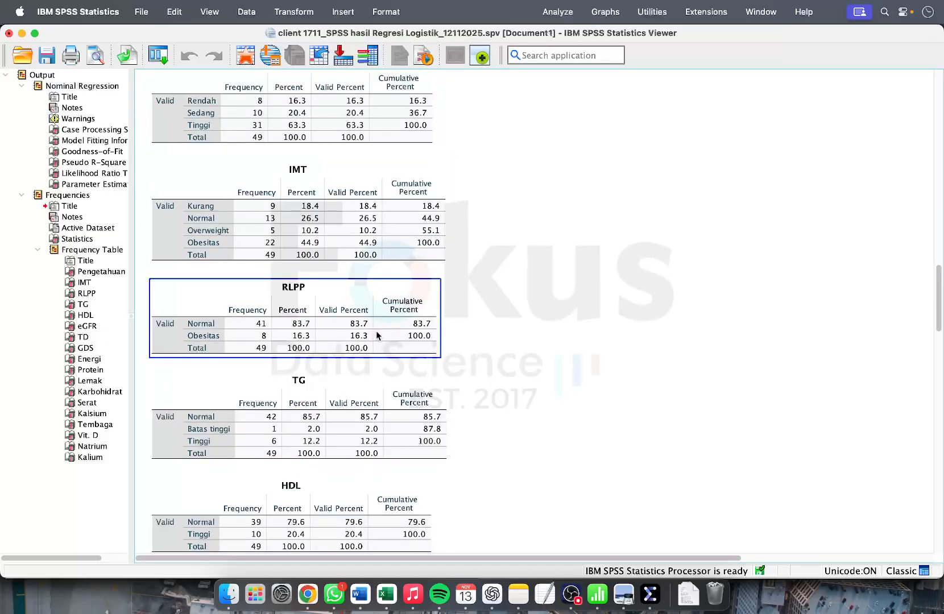
- Switch to the Excel workbook, review the frequency summaries in columns H to J of the Deskriptif sheet, and show the Korelasi sheet
click(387, 594)
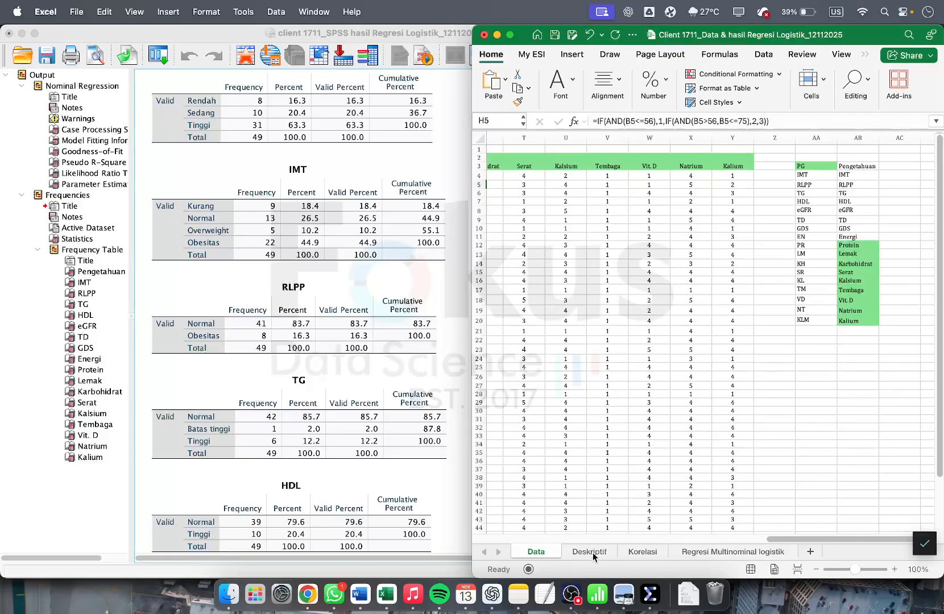
click(590, 552)
scroll(616, 373, up, 5)
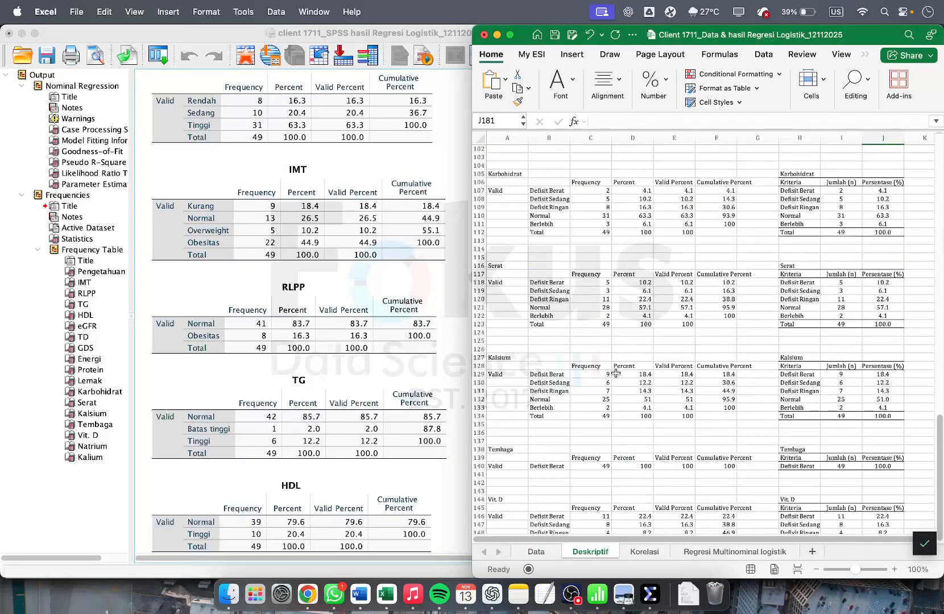
scroll(616, 374, up, 20)
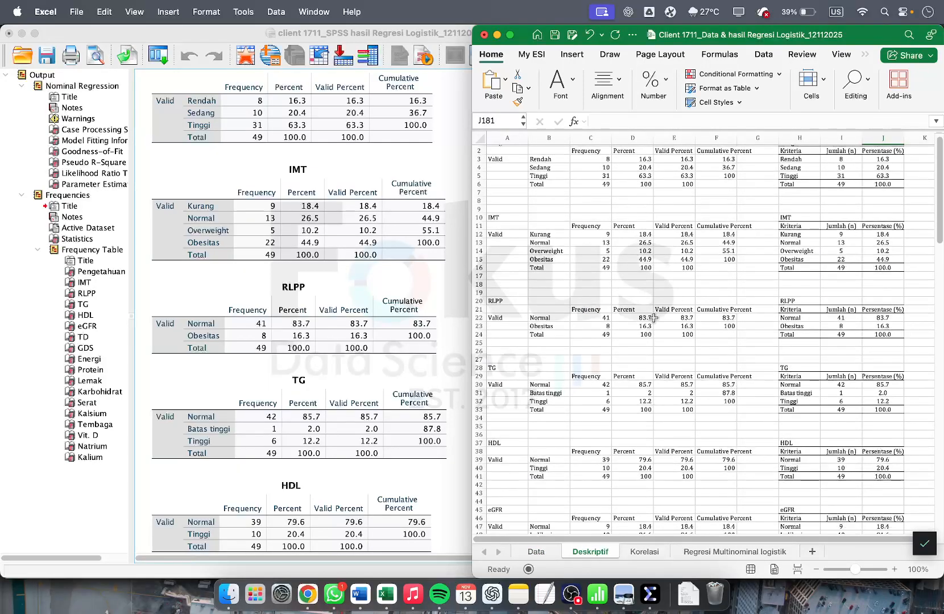
scroll(654, 318, up, 1)
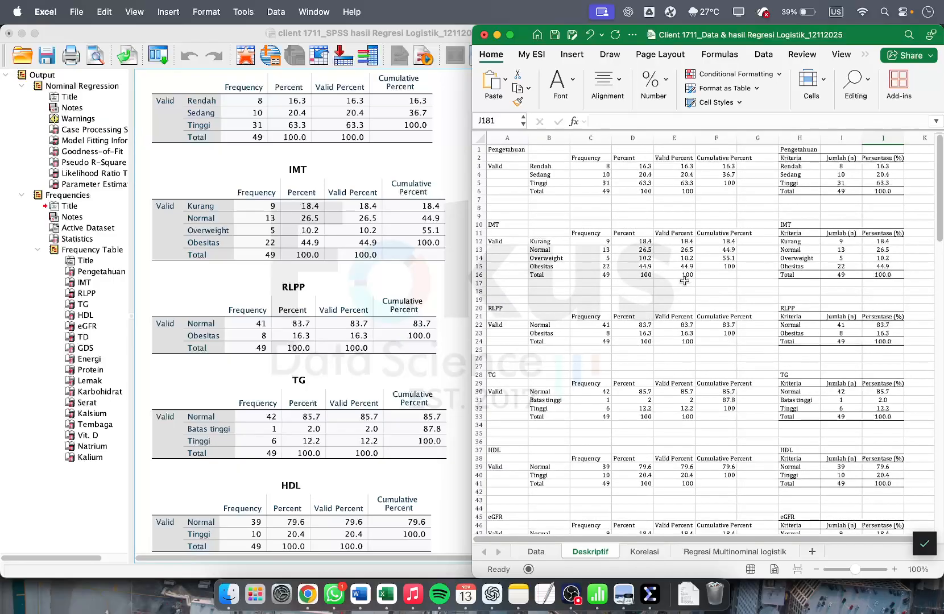
drag(800, 138, 883, 138)
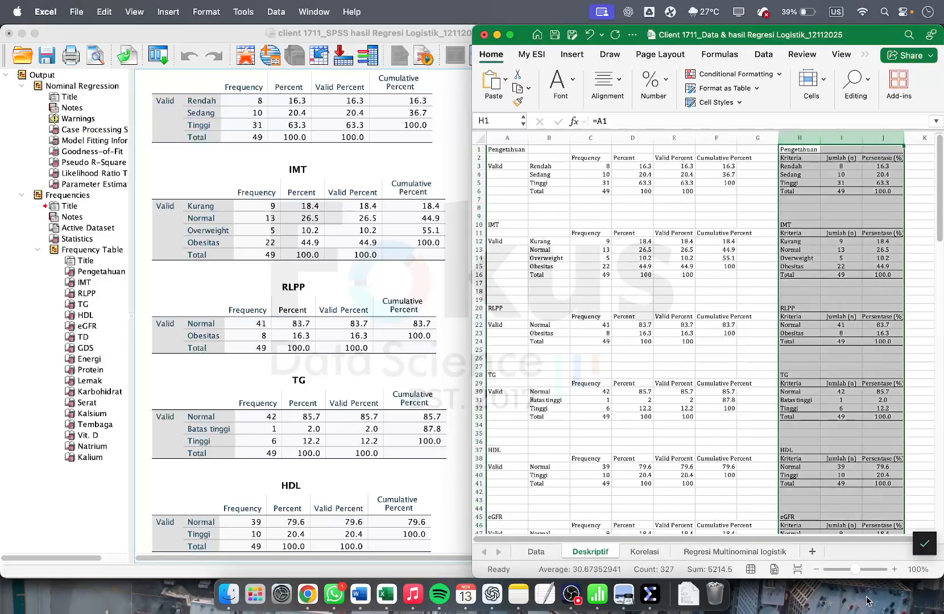
click(895, 569)
click(895, 570)
scroll(848, 392, right, 5)
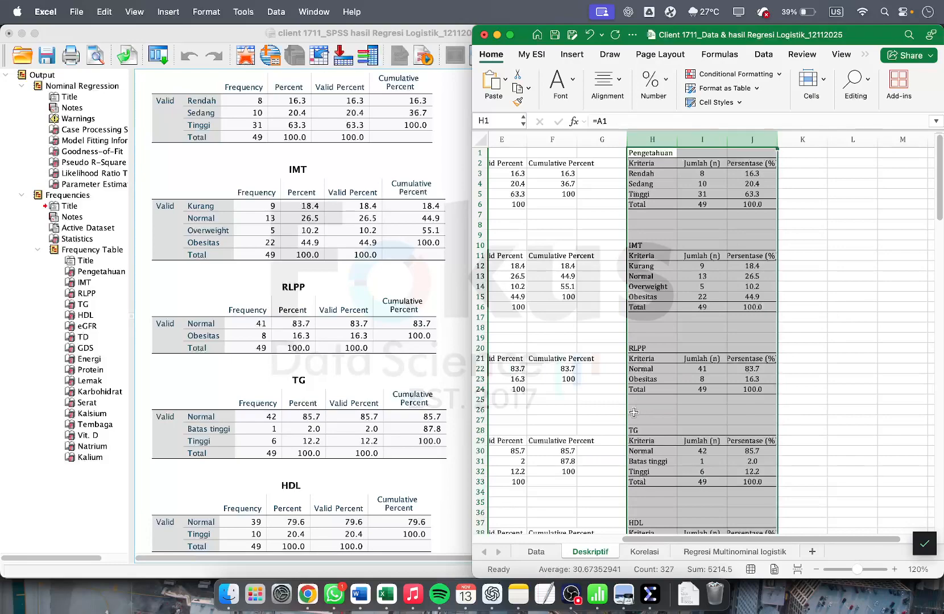
click(644, 551)
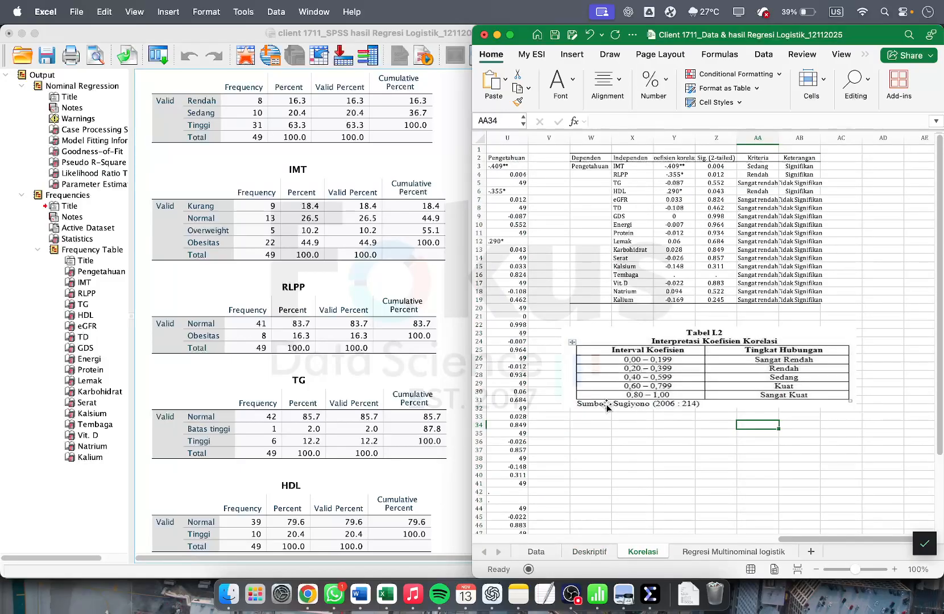
- Switch back to SPSS and set up a Bivariate Correlations analysis with the Spearman coefficient instead of Pearson
click(446, 154)
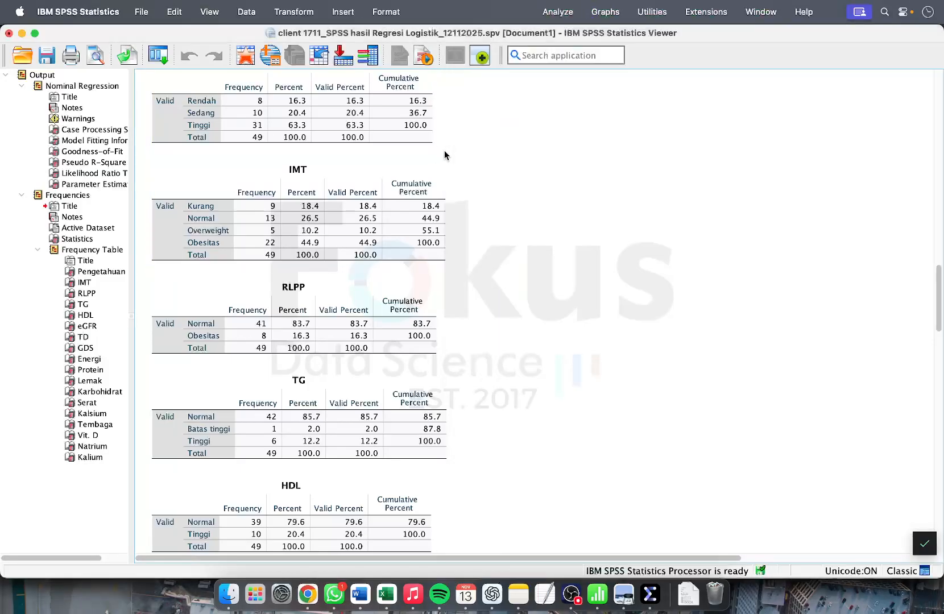
click(563, 12)
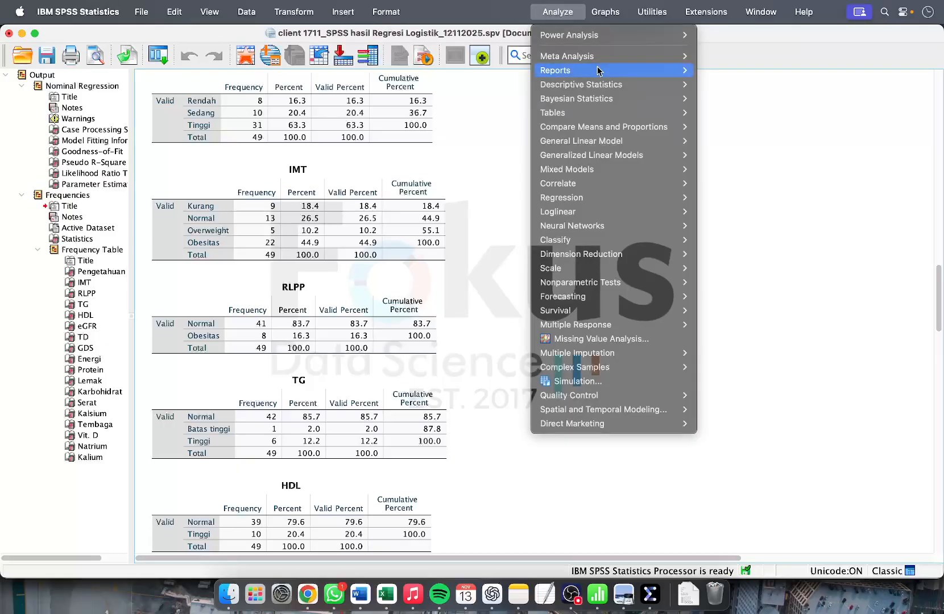
mouse_move(654, 183)
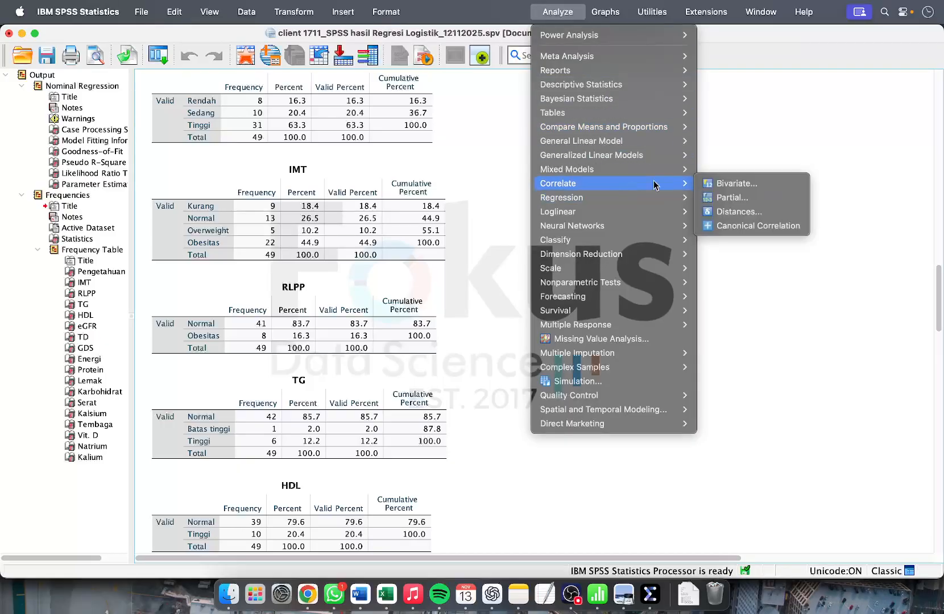
click(738, 185)
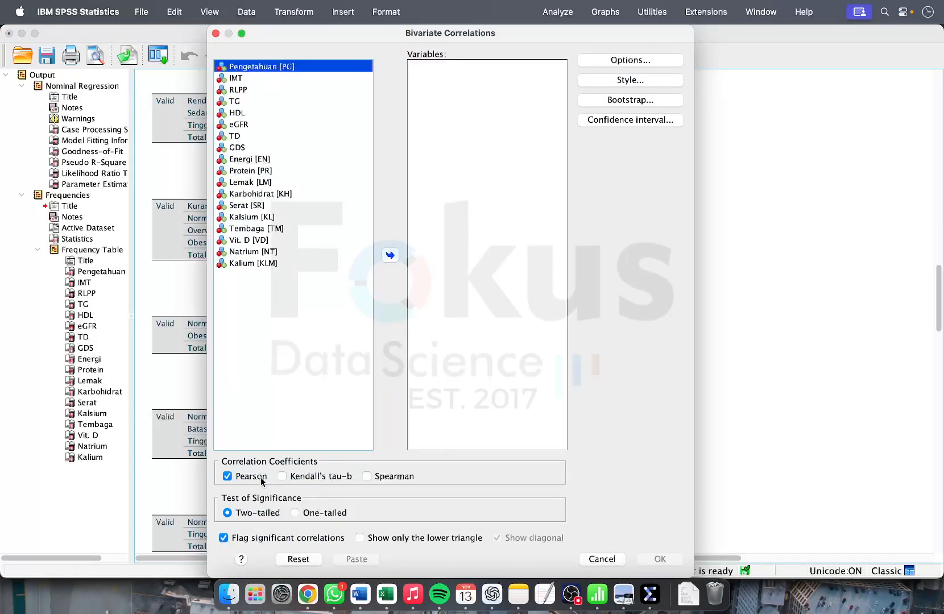
click(367, 477)
click(226, 478)
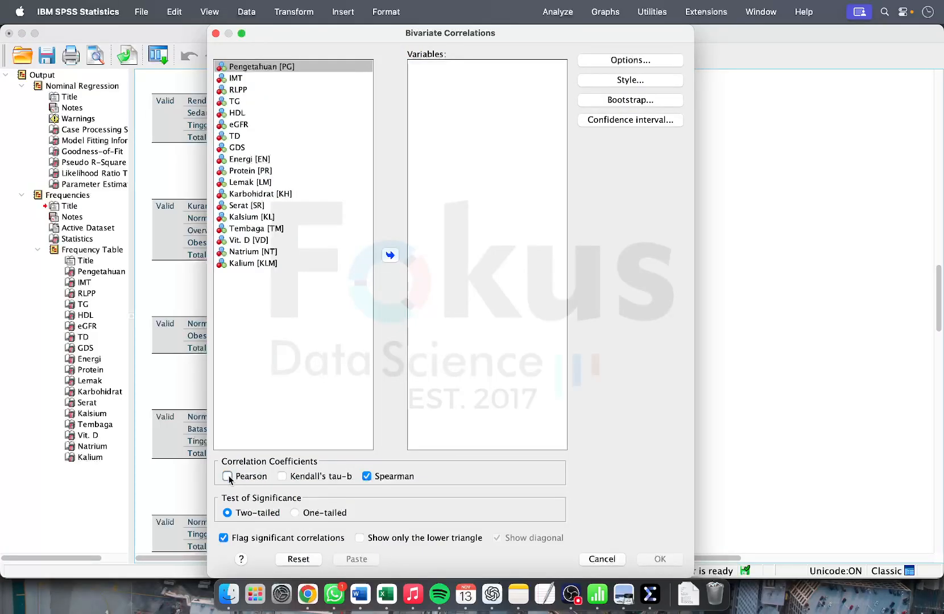
- Add IMT through Kalium [KLM], followed by Pengetahuan [PG], as the correlation variables and run the analysis
click(280, 78)
shift+click(275, 265)
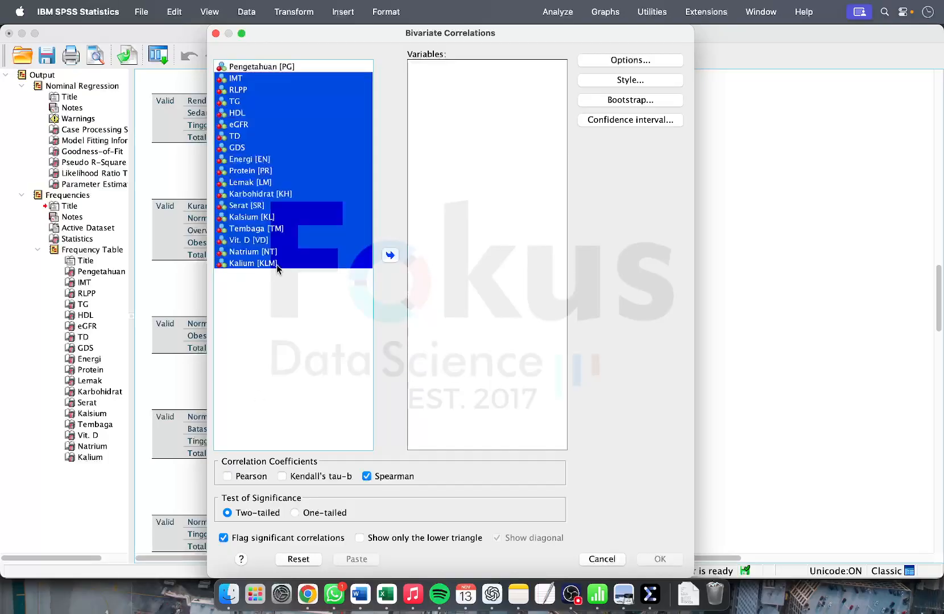
click(390, 255)
click(278, 66)
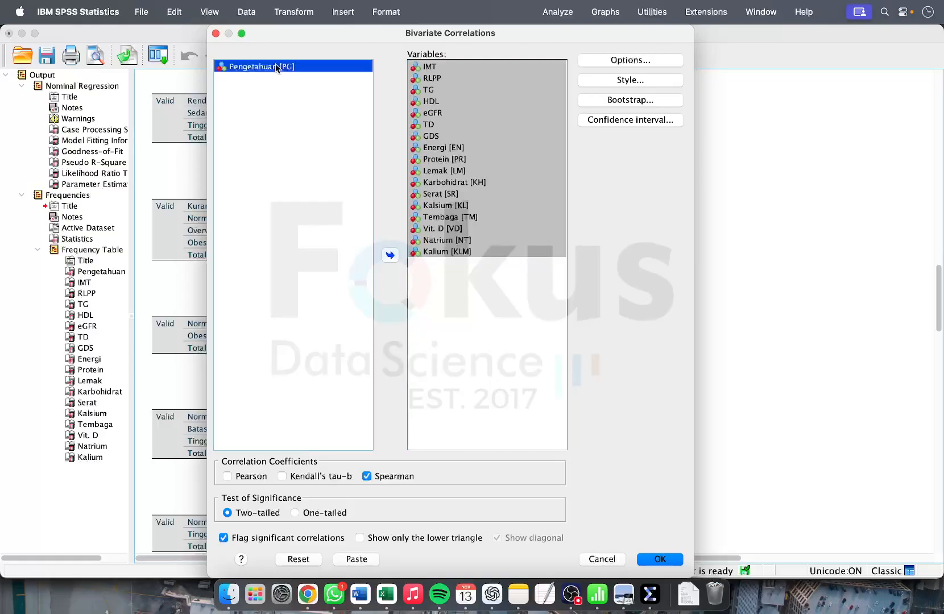
click(390, 255)
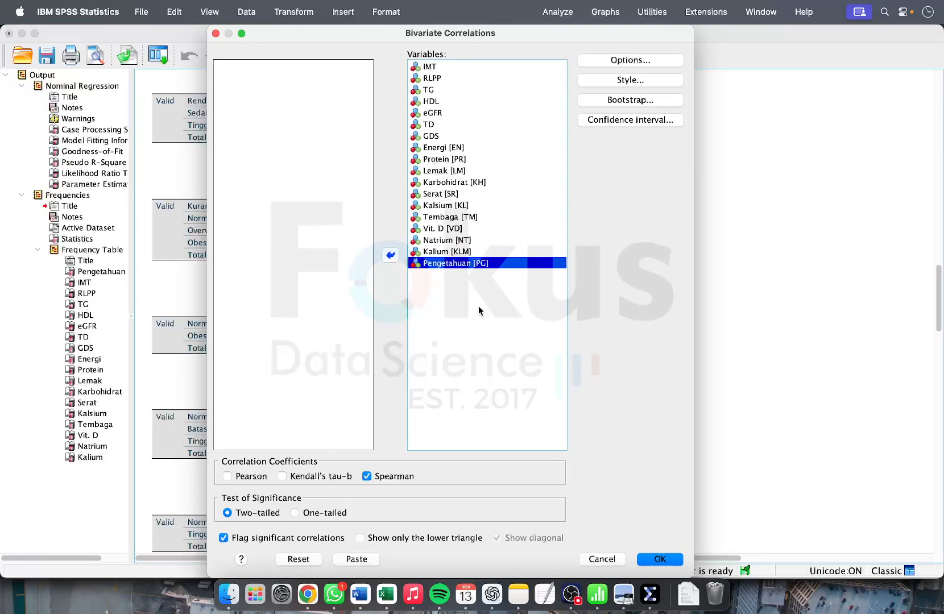
click(664, 560)
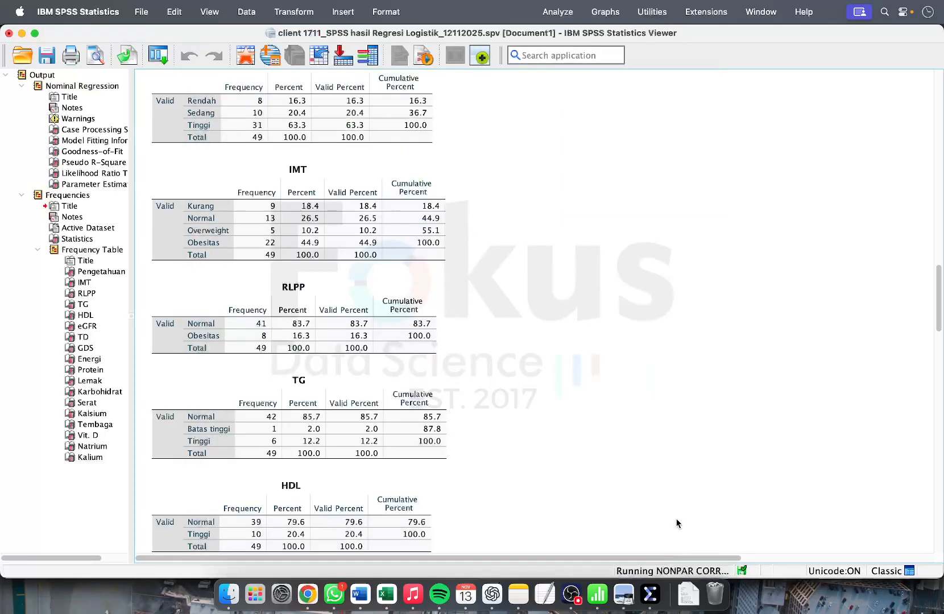
- Examine the Spearman's rho Correlations table across all variables, especially the Pengetahuan column with its coefficients and Sig. (2-tailed) values
scroll(631, 347, right, 5)
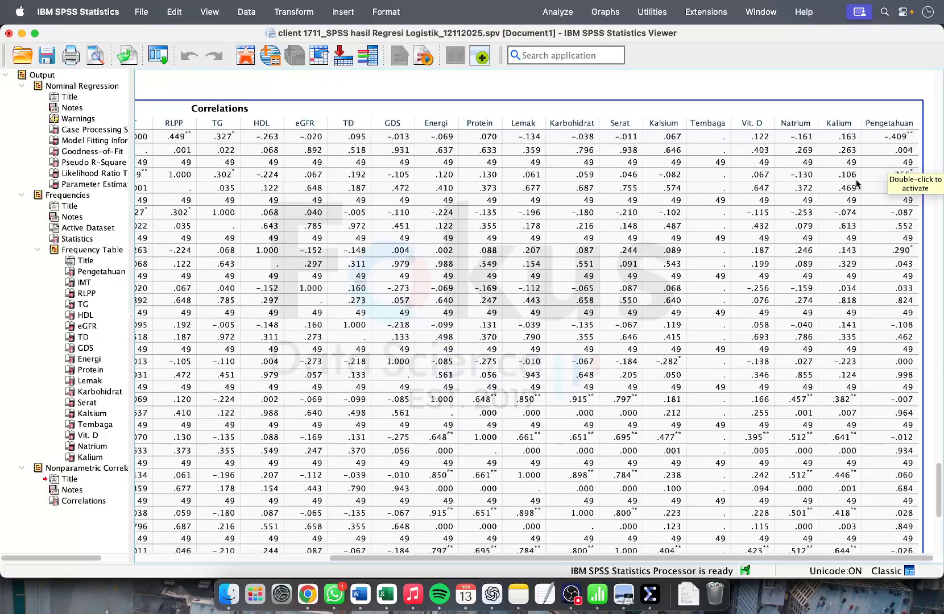
scroll(653, 250, left, 2)
scroll(653, 250, left, 3)
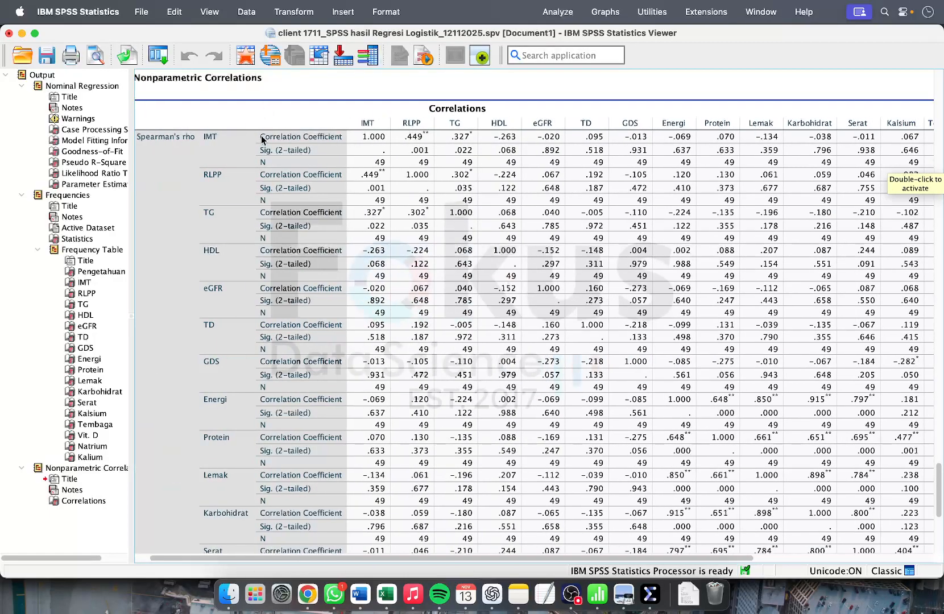
scroll(303, 169, right, 5)
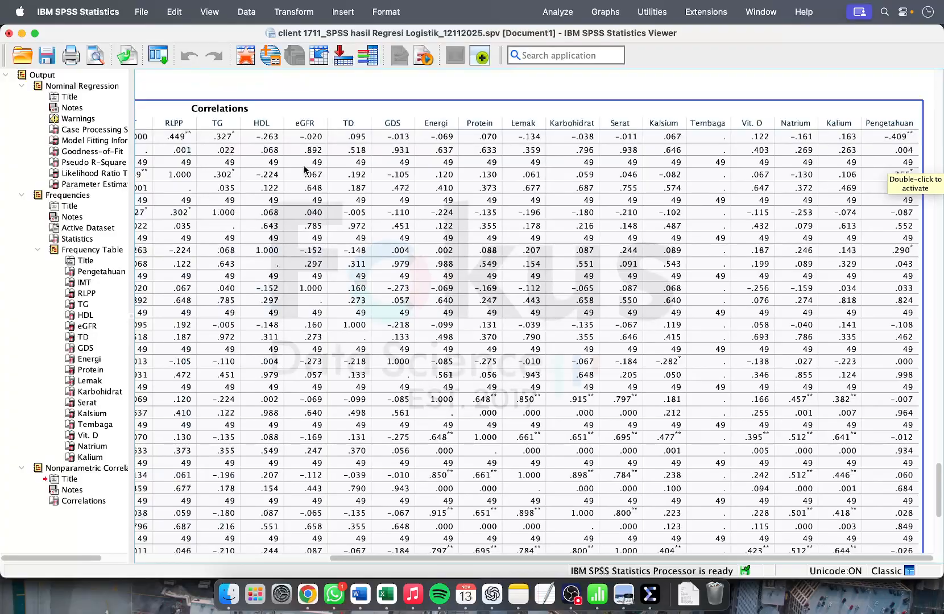
scroll(304, 168, left, 5)
scroll(304, 168, right, 2)
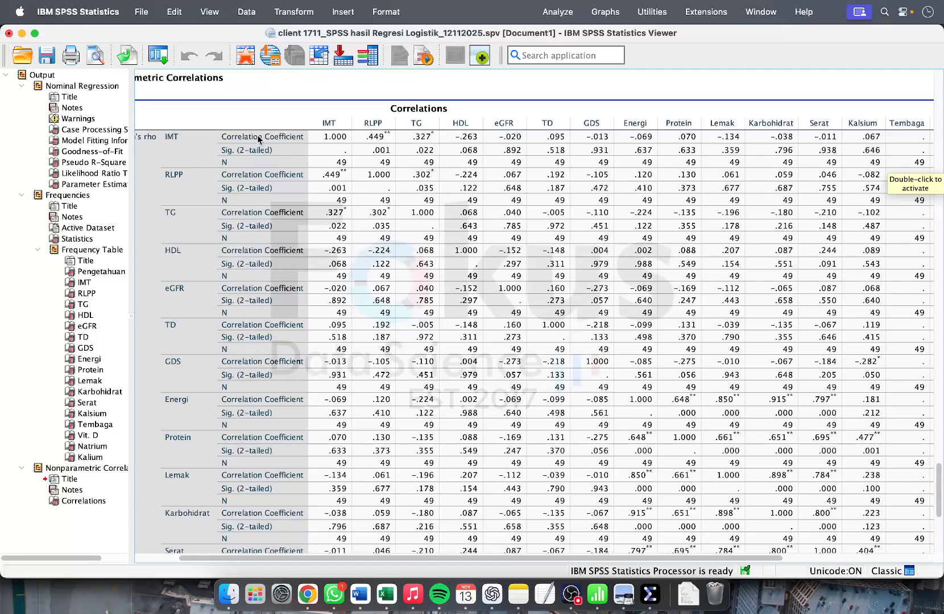
scroll(267, 134, right, 5)
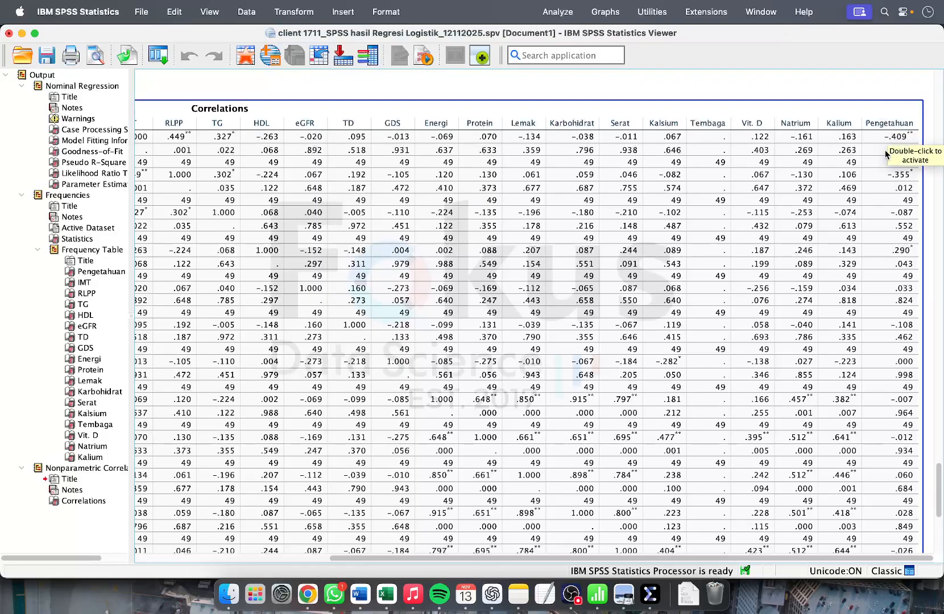
scroll(864, 168, left, 5)
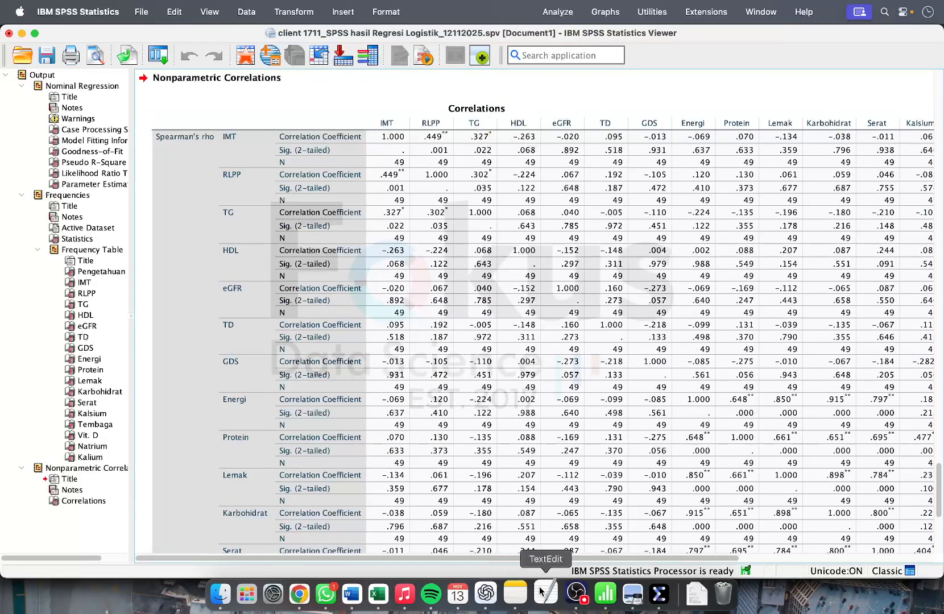
- Switch to the Excel Korelasi sheet, widen column Y so the Koefisien korelasi heading fits, and select the IMT coefficient in Y3
click(397, 596)
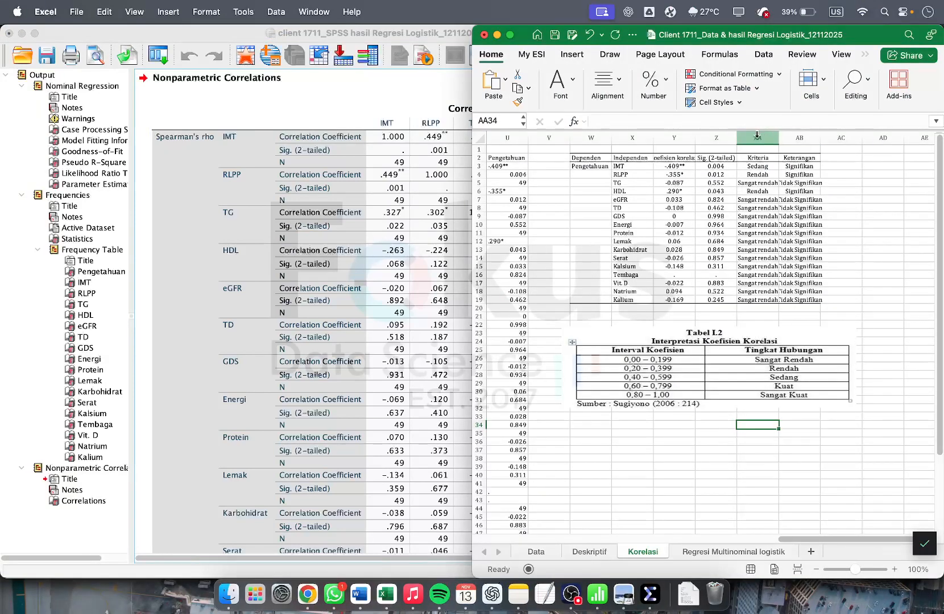
drag(695, 138, 761, 138)
click(727, 159)
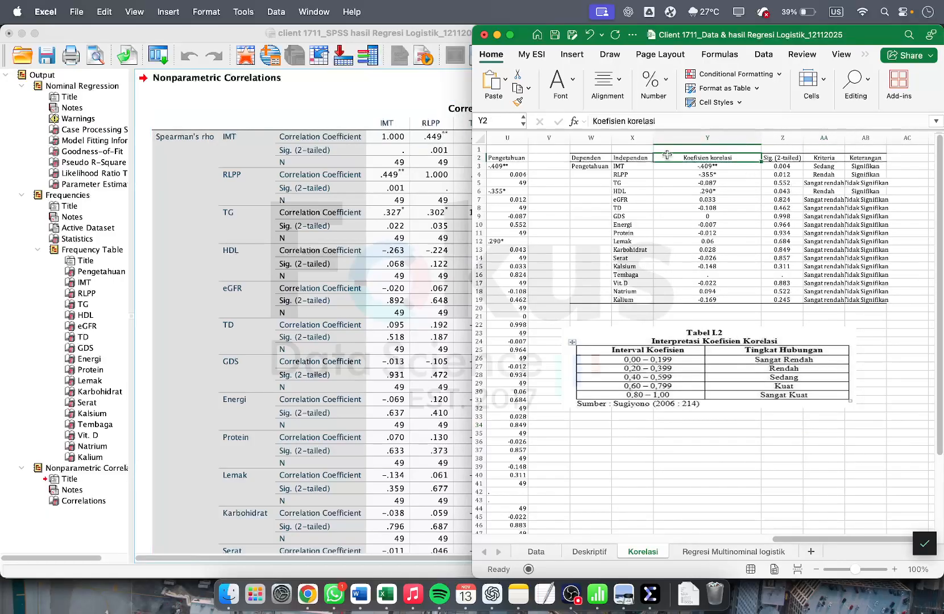
click(895, 570)
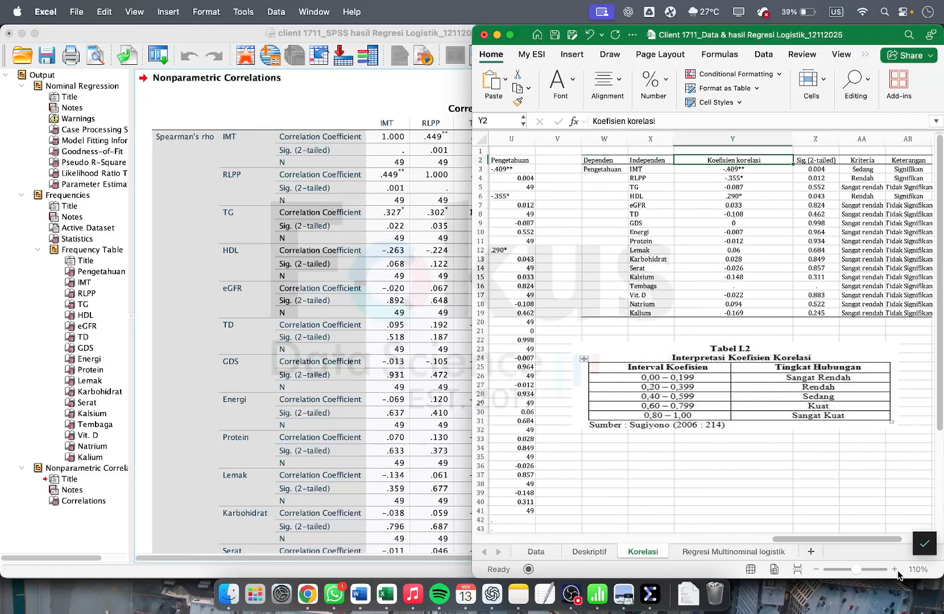
click(730, 170)
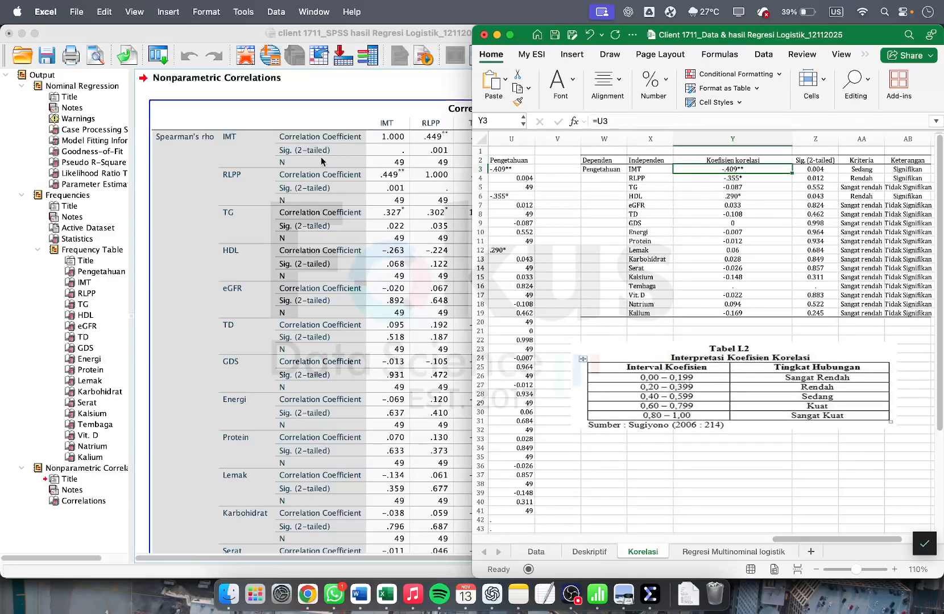
- Place the SPSS output viewer on the left half of the screen, side by side with the Excel workbook
scroll(321, 167, right, 10)
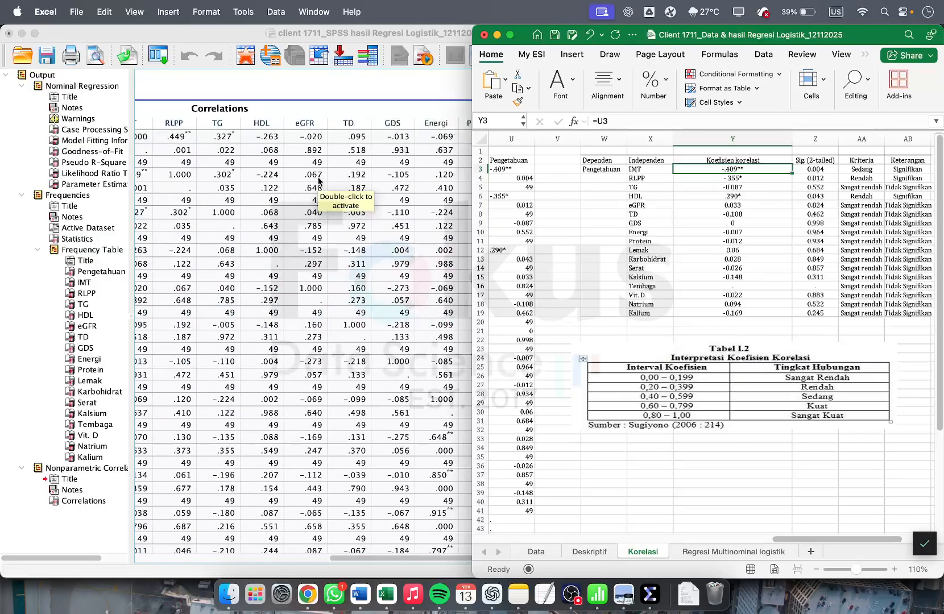
drag(425, 32, 382, 38)
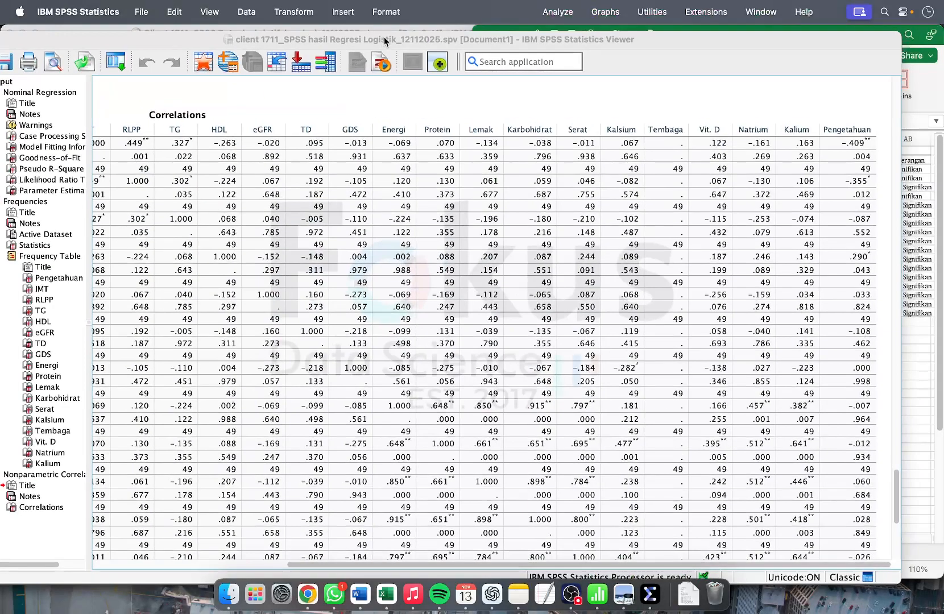
drag(717, 44, 398, 62)
double_click(398, 62)
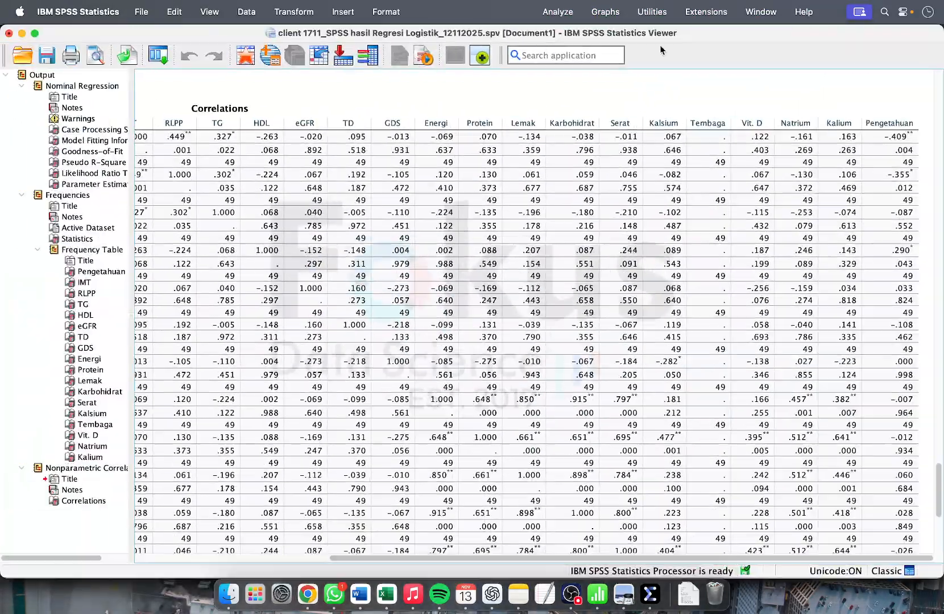
drag(673, 35, 12, 37)
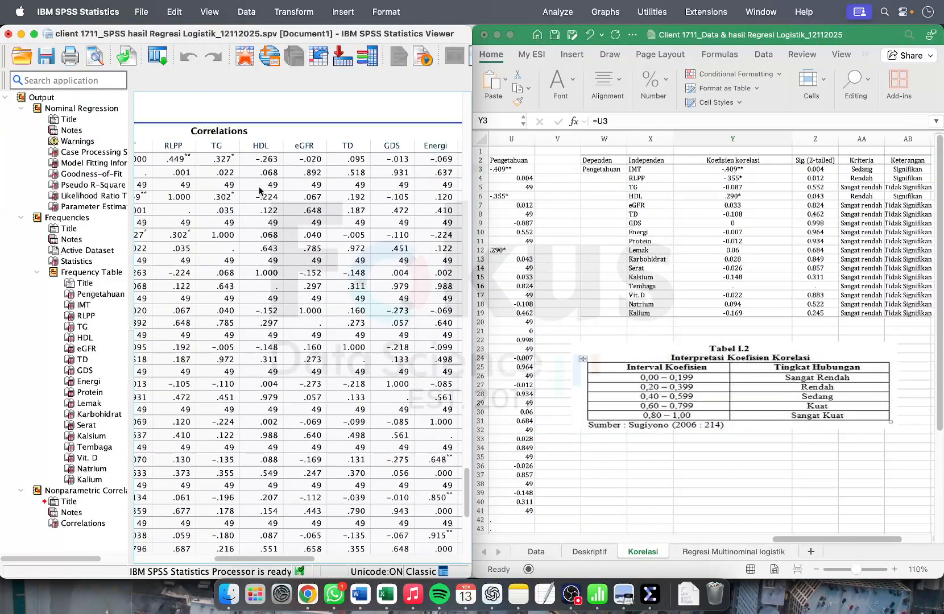
- Move the Tabel I.2 Interpretasi Koefisien Korelasi picture up under the correlation summary, and compare IMT's coefficient, significance and criterion with the SPSS output
click(752, 167)
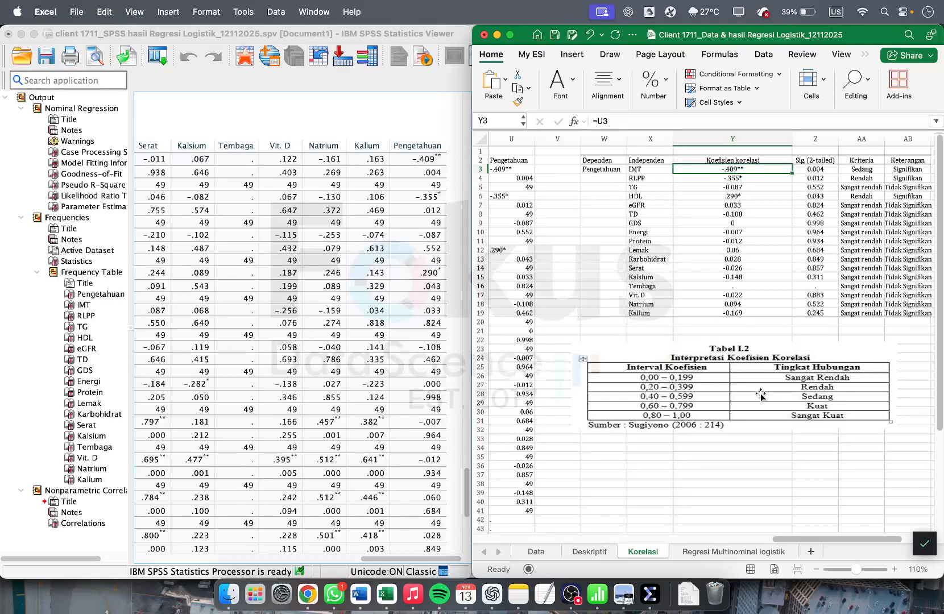
drag(759, 398, 757, 364)
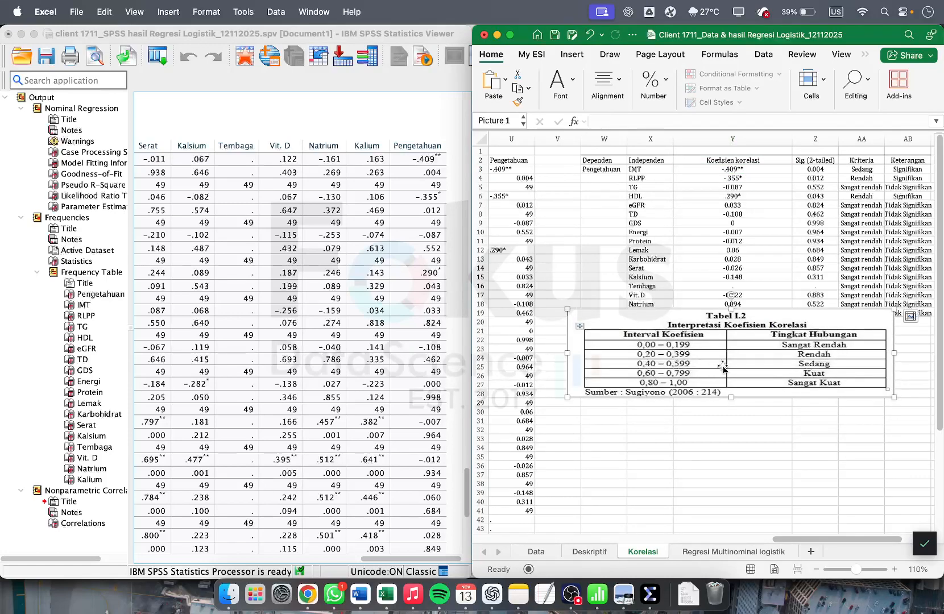
click(868, 166)
click(438, 186)
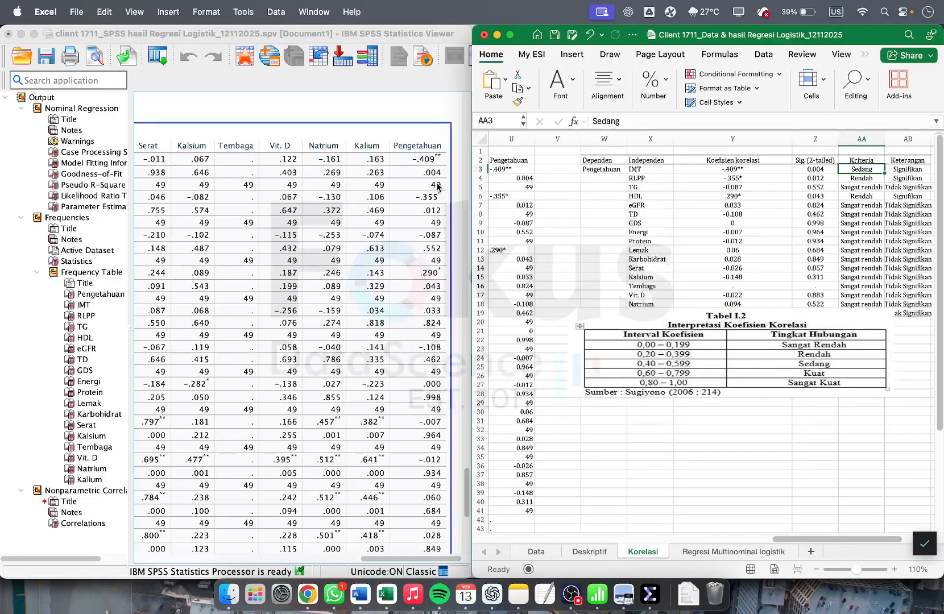
scroll(419, 180, left, 10)
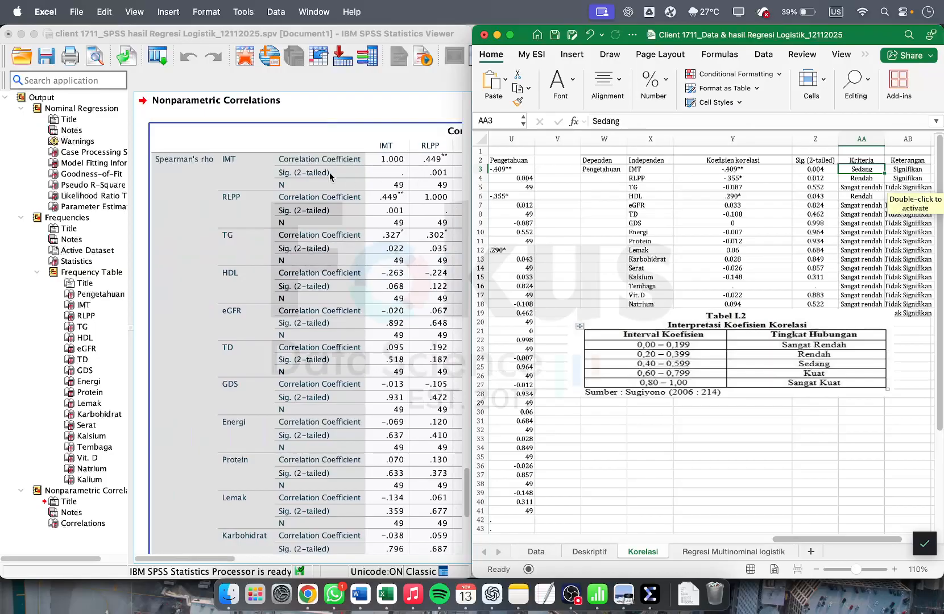
scroll(312, 178, right, 15)
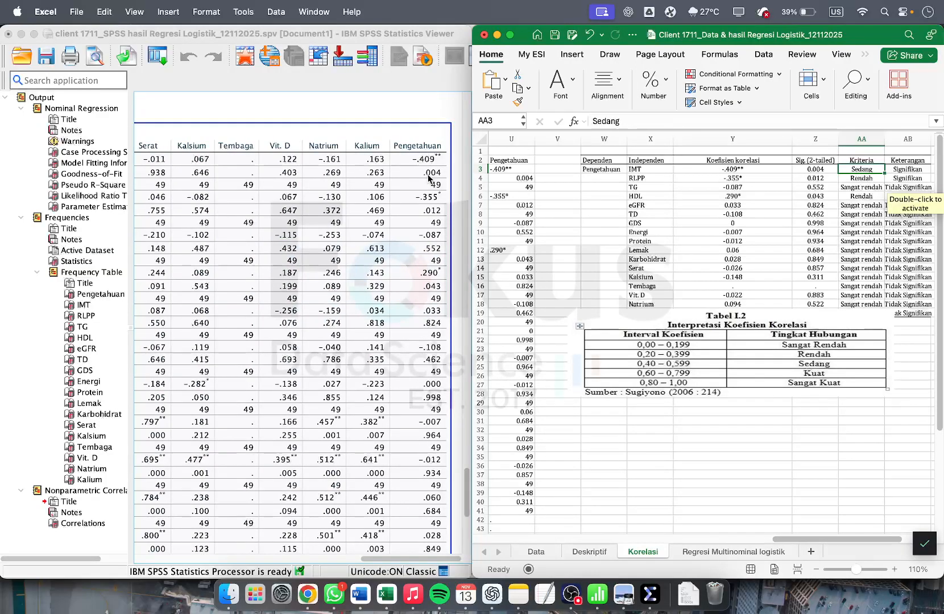
- Review the IMT and RLPP rows of the correlation summary, covering coefficient, Sig. (2-tailed) and Kriteria
click(814, 169)
click(866, 169)
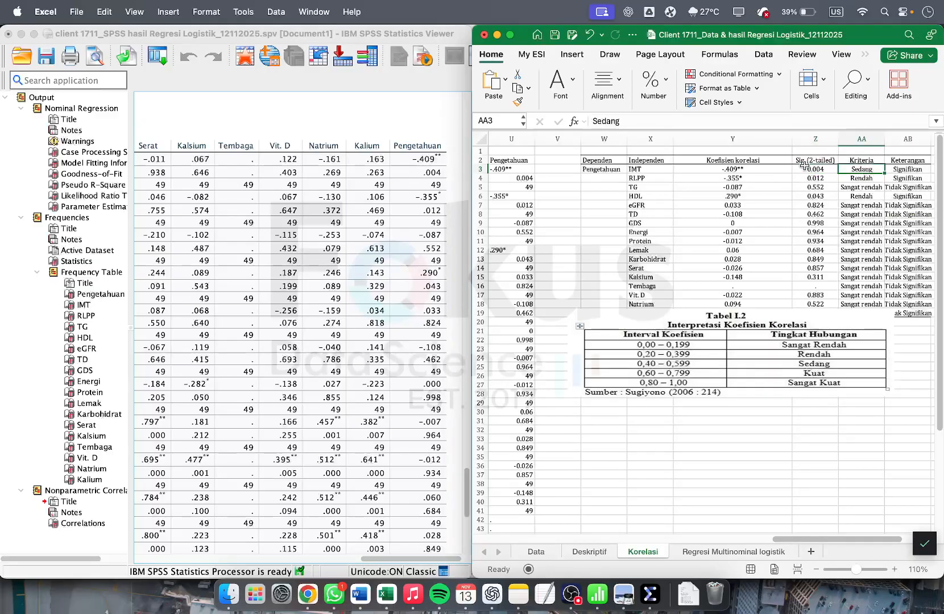
click(751, 167)
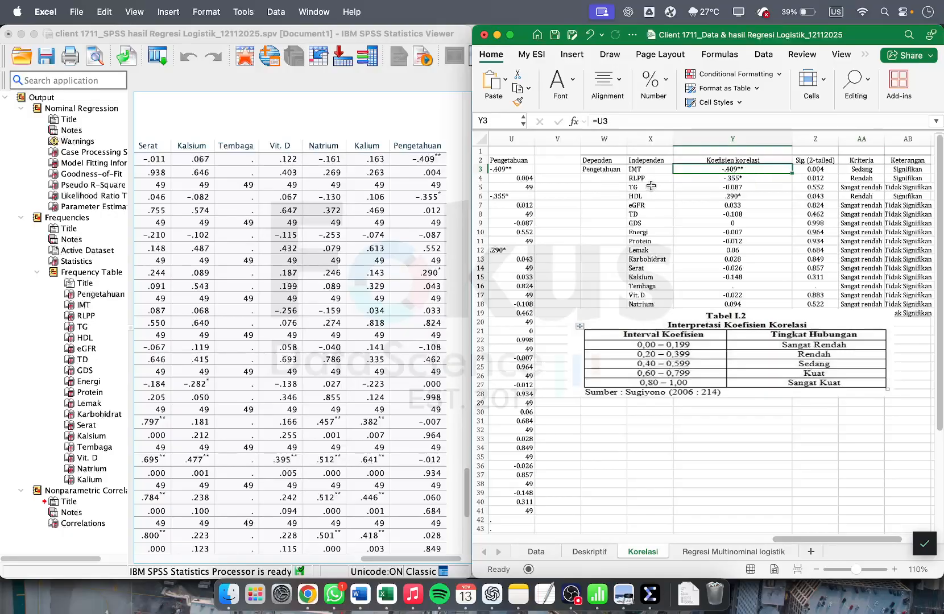
click(646, 170)
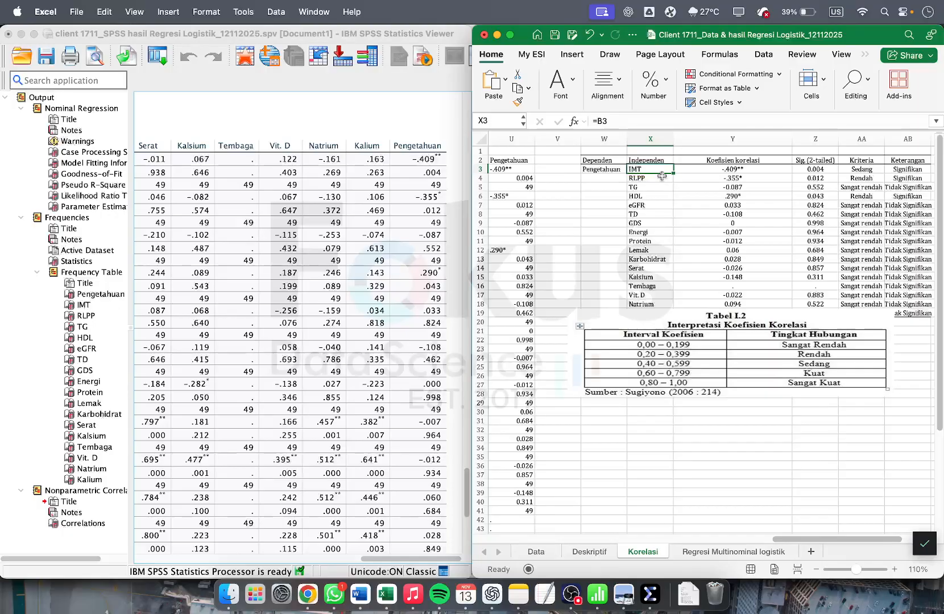
click(863, 170)
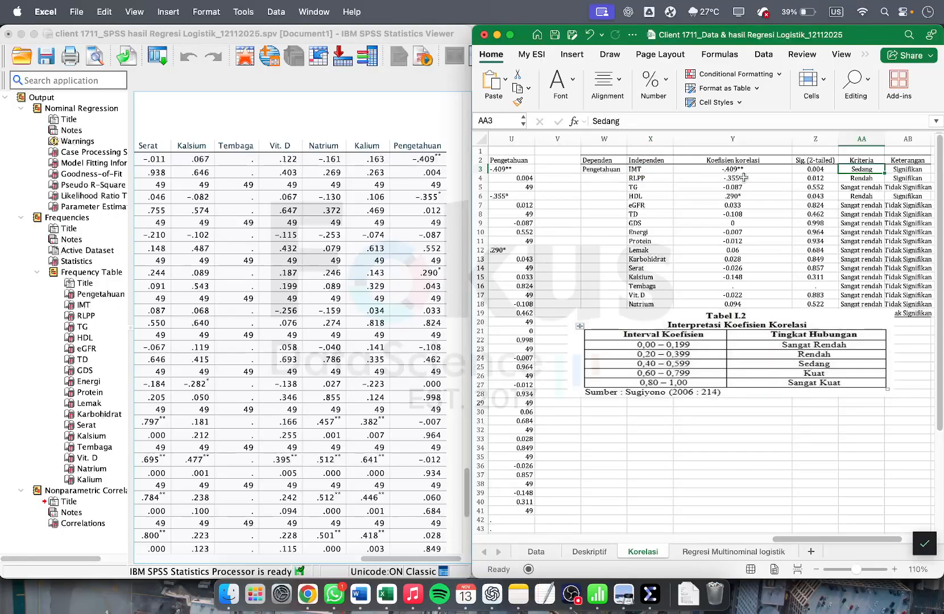
click(643, 180)
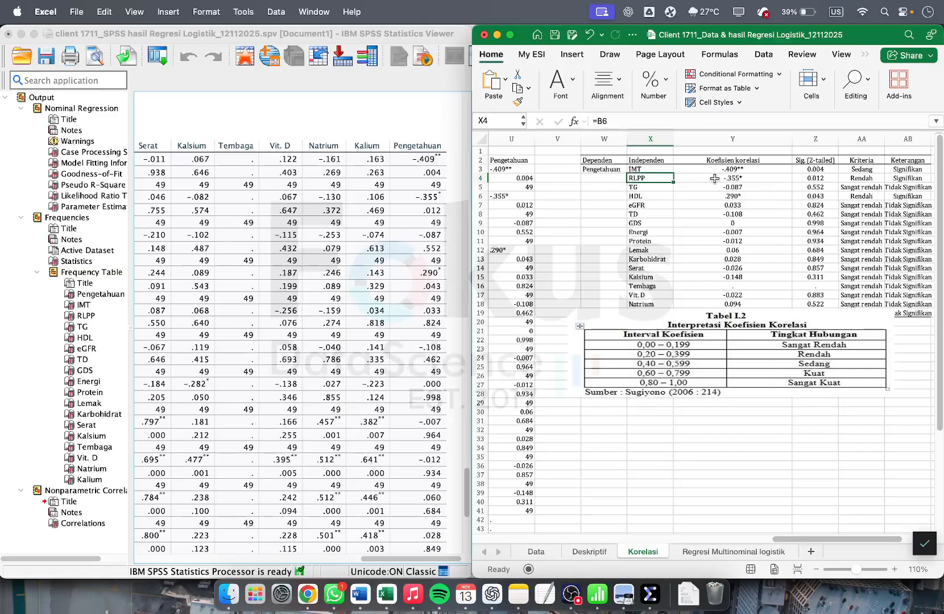
click(723, 179)
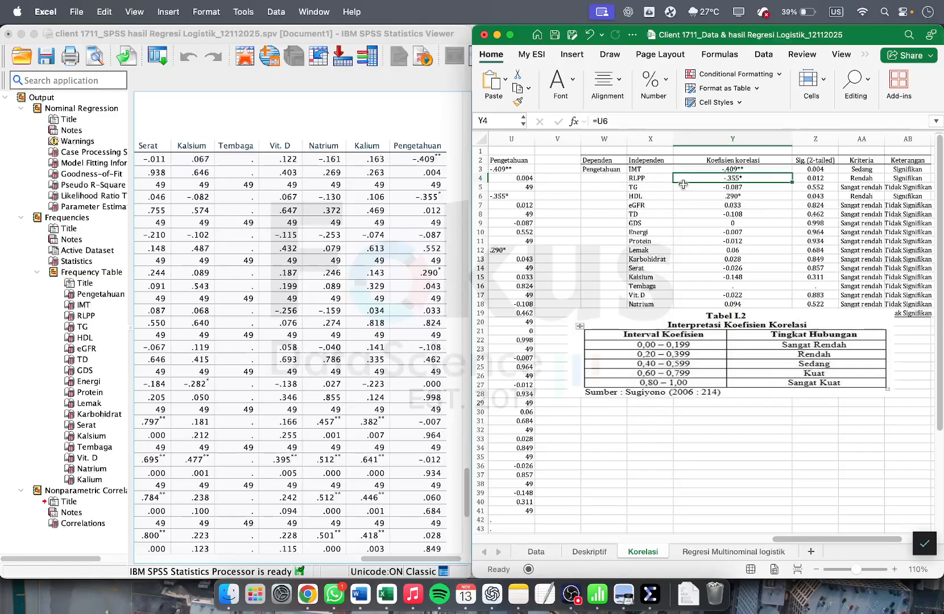
click(646, 179)
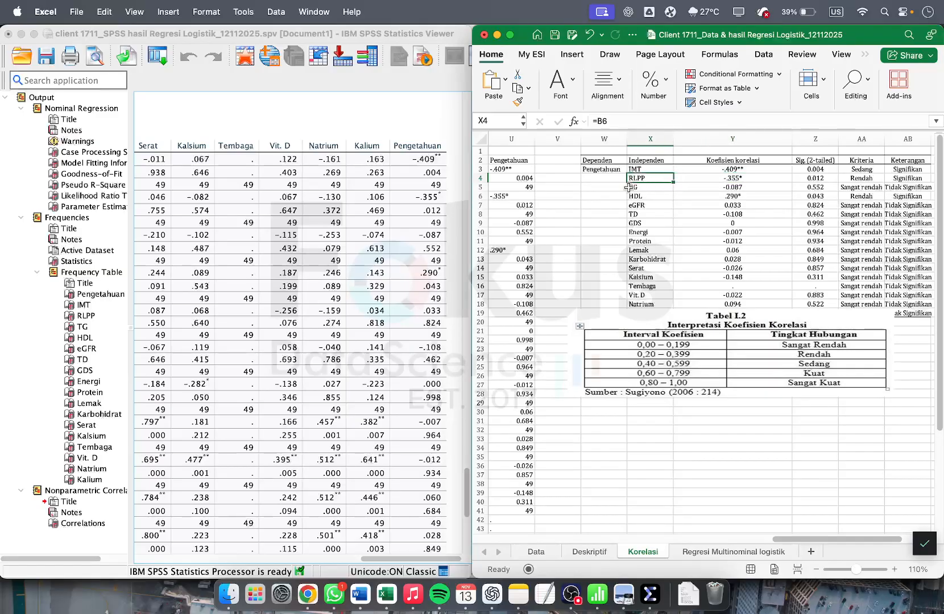
- Check HDL's coefficient, significance and Kriteria in the correlation summary, and compare its criterion with those of IMT and RLPP
click(664, 196)
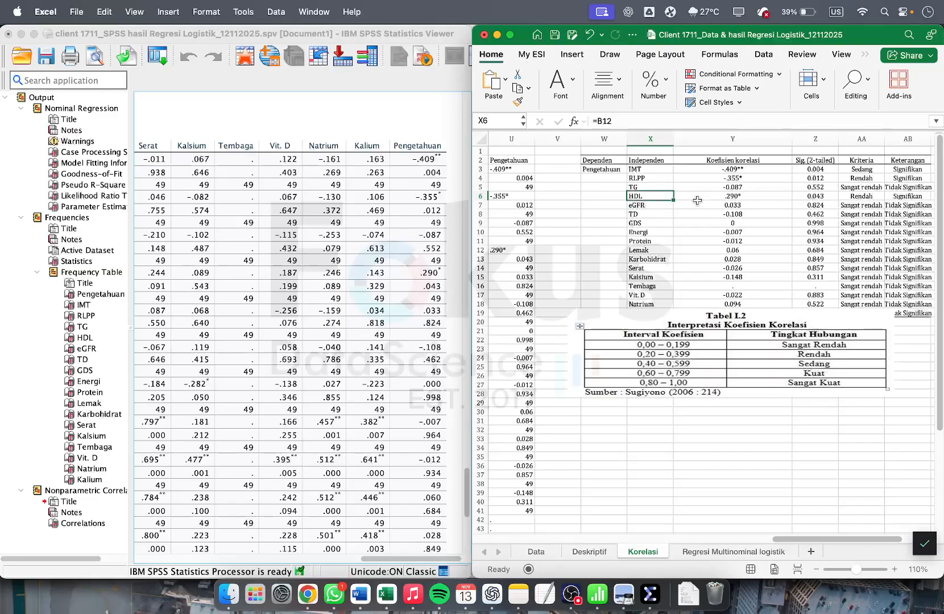
drag(747, 198, 819, 197)
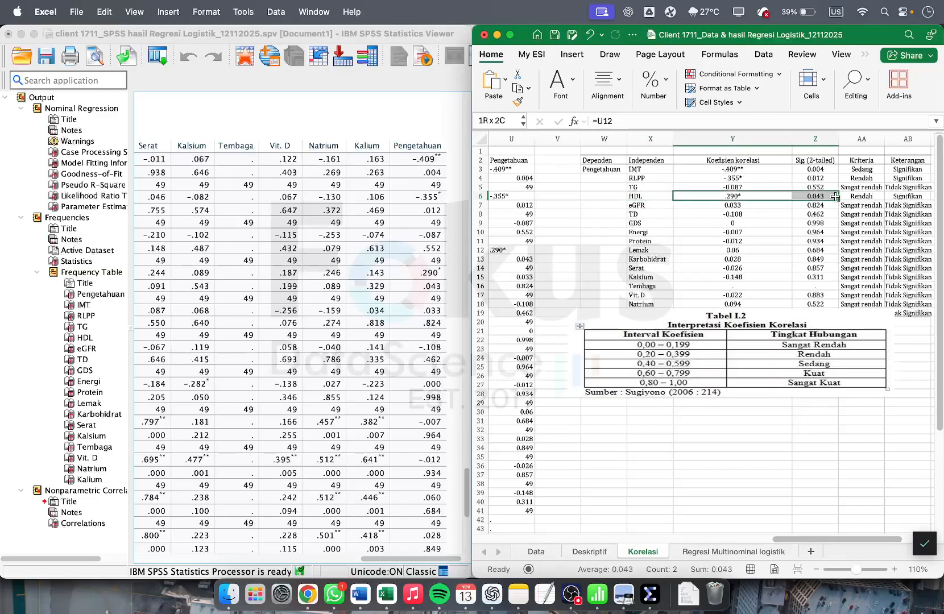
click(855, 197)
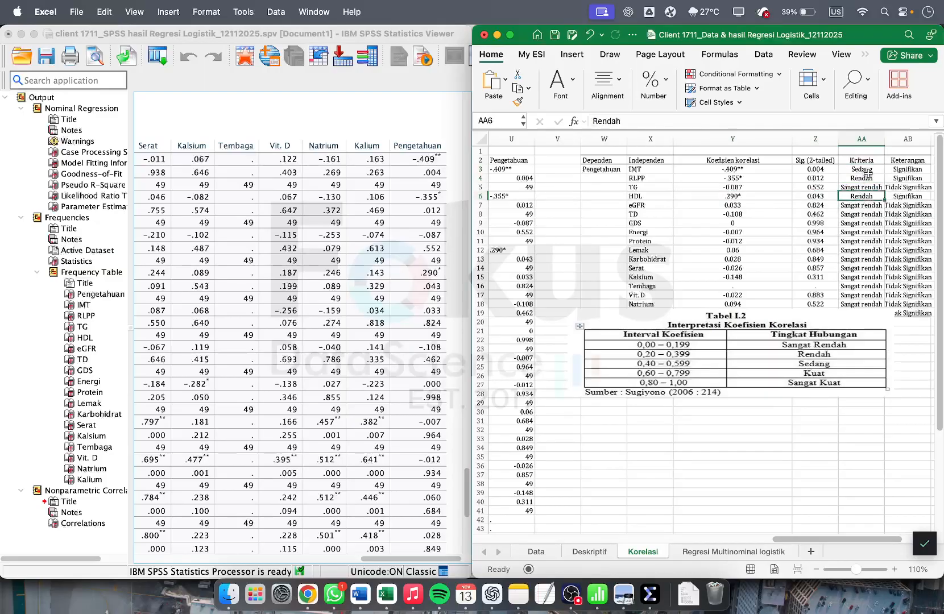
click(867, 170)
click(867, 178)
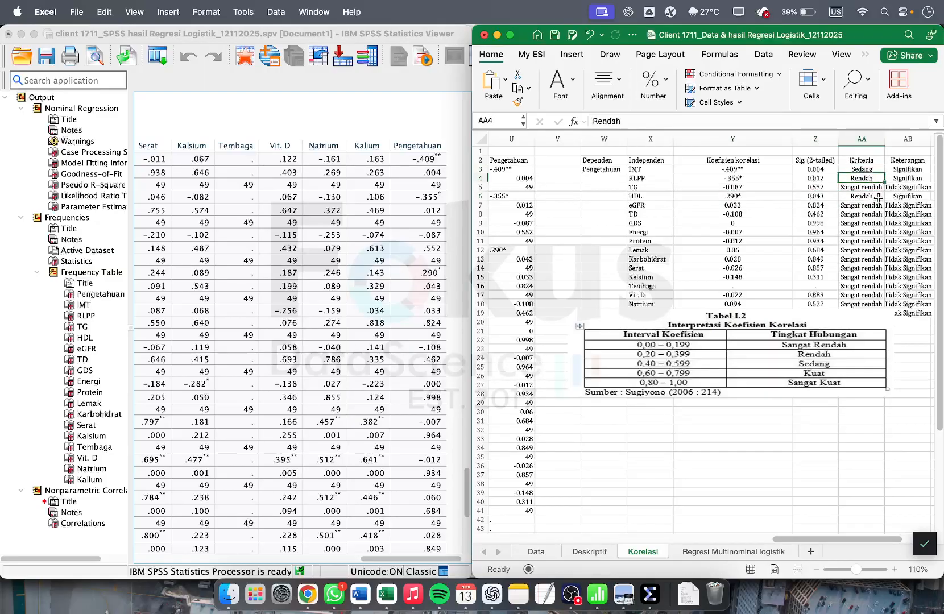
- Move the Tabel I.2 picture down clear of the Kalium row, and highlight the summary rows from IMT to HDL in W3:AB6
click(691, 360)
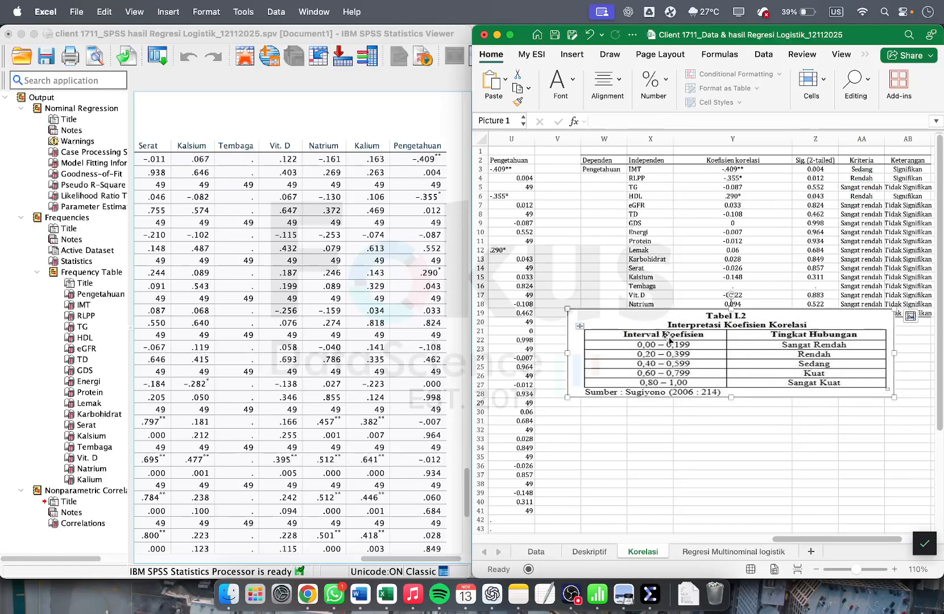
drag(674, 356, 678, 397)
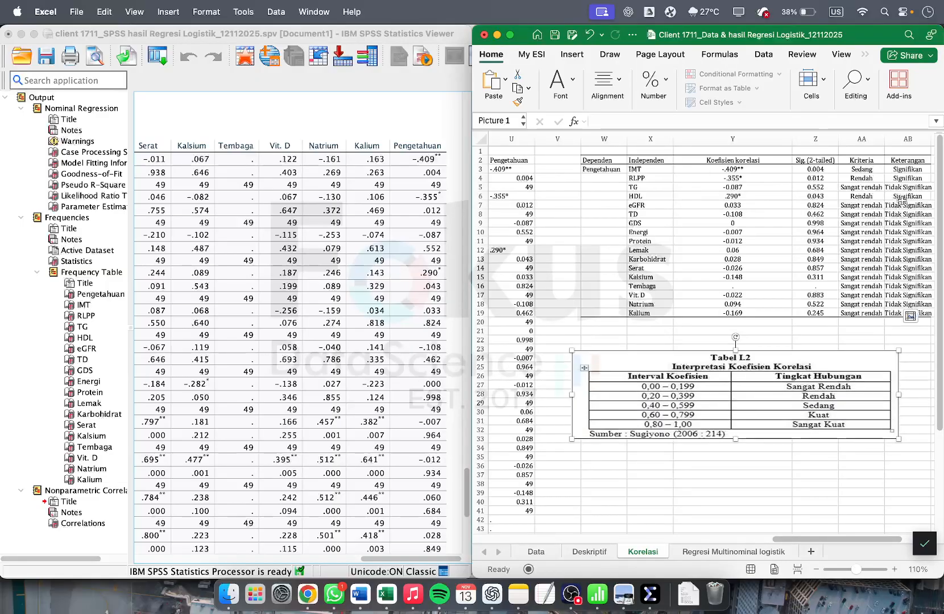
drag(585, 168, 904, 196)
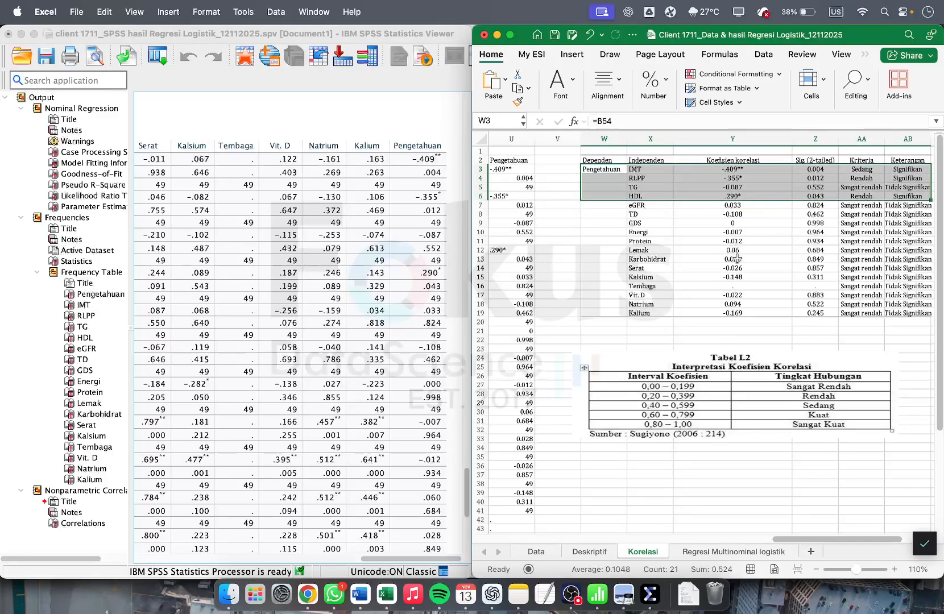
scroll(734, 261, right, 2)
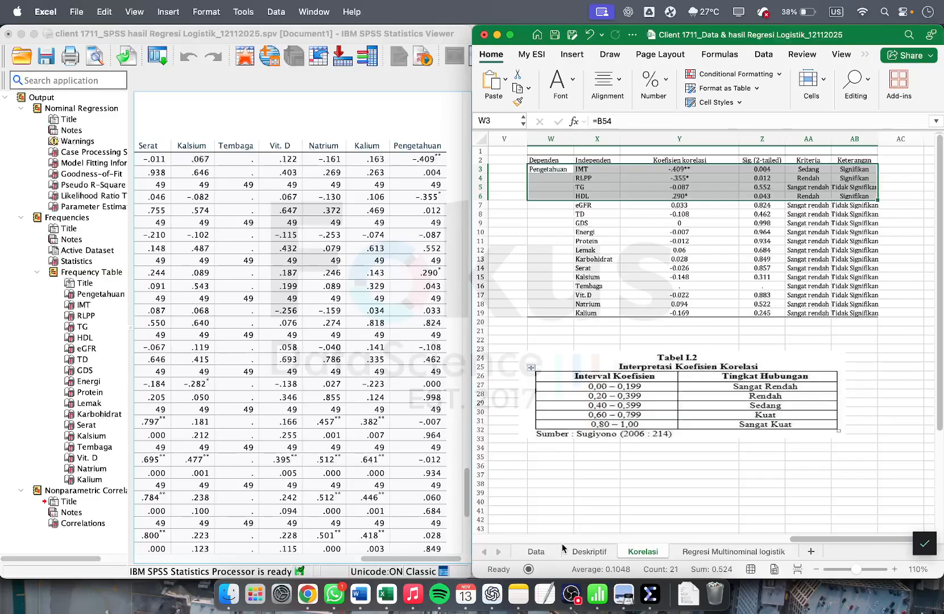
click(552, 169)
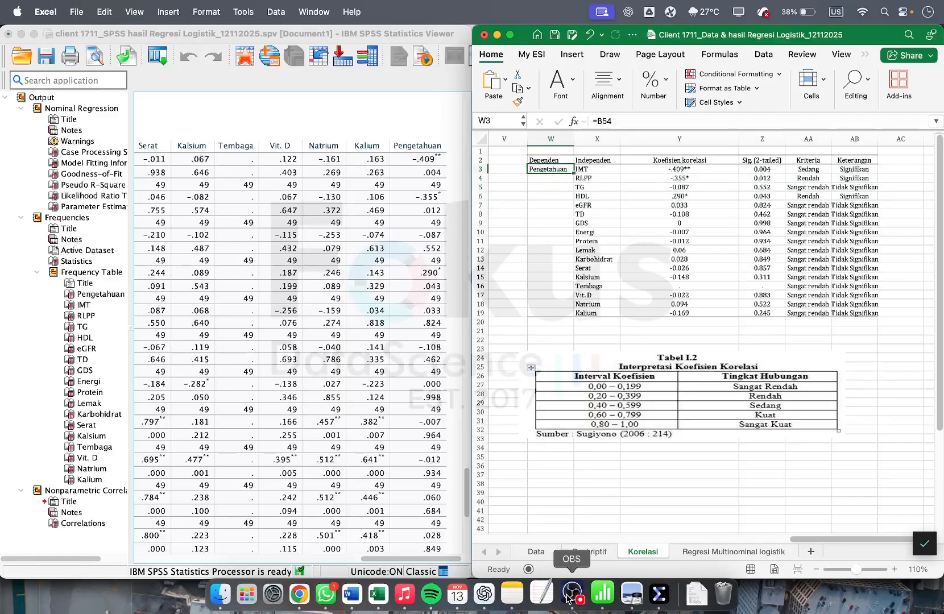
- Show the Excel Data sheet, switch to the proposal PDF in Preview, and highlight the three Hasil Ukur categories for respondents' knowledge on page 40
click(544, 552)
click(630, 595)
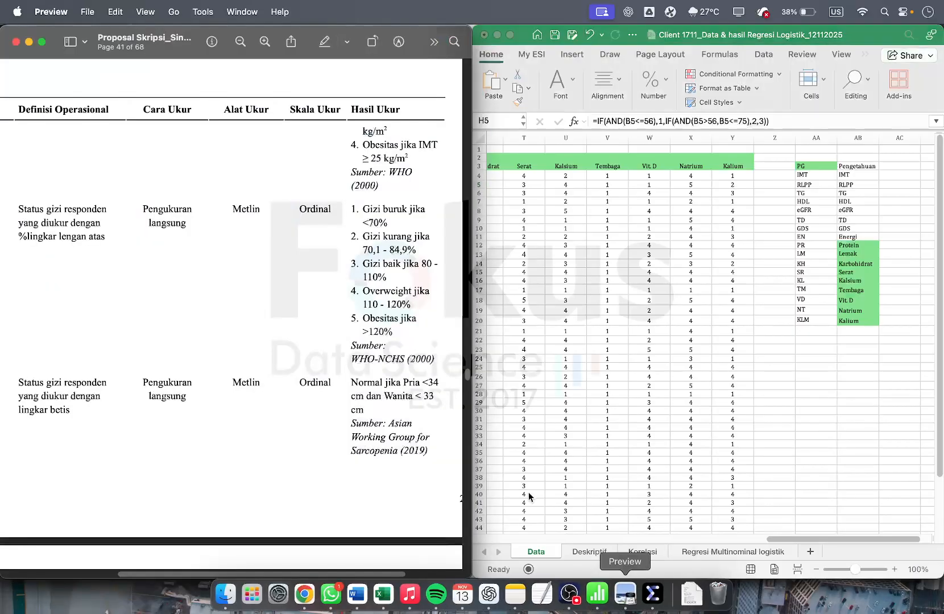
scroll(362, 259, up, 10)
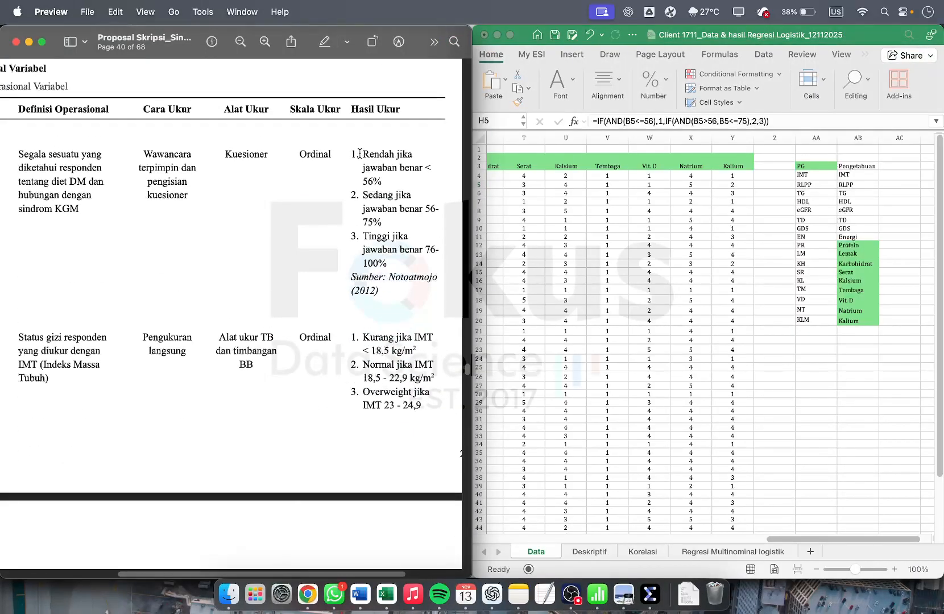
mouse_move(355, 153)
mouse_down()
mouse_move(398, 181)
mouse_move(430, 260)
mouse_move(364, 264)
mouse_move(353, 244)
mouse_move(346, 158)
mouse_move(343, 254)
mouse_move(351, 145)
mouse_up()
click(375, 261)
click(343, 258)
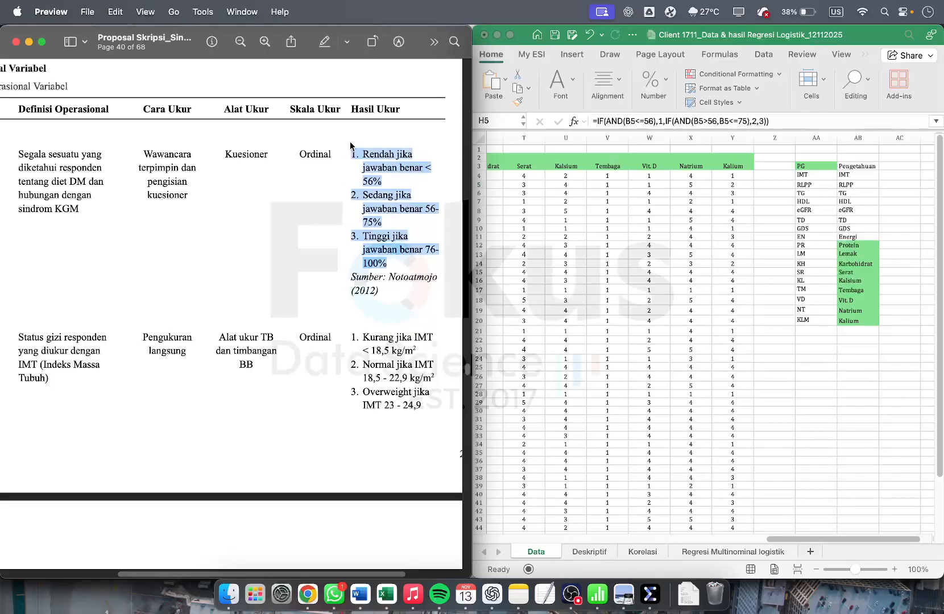
click(597, 299)
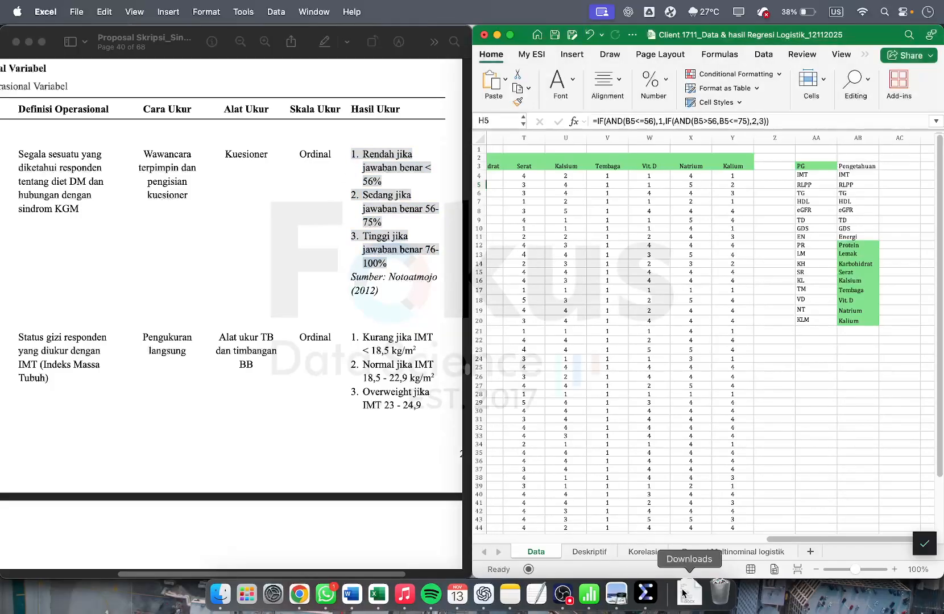
- Show the Excel Regresi Multinominal logistik sheet, then start a Multinomial Logistic Regression in SPSS with Pengetahuan [PG] as the dependent variable
click(728, 556)
click(650, 595)
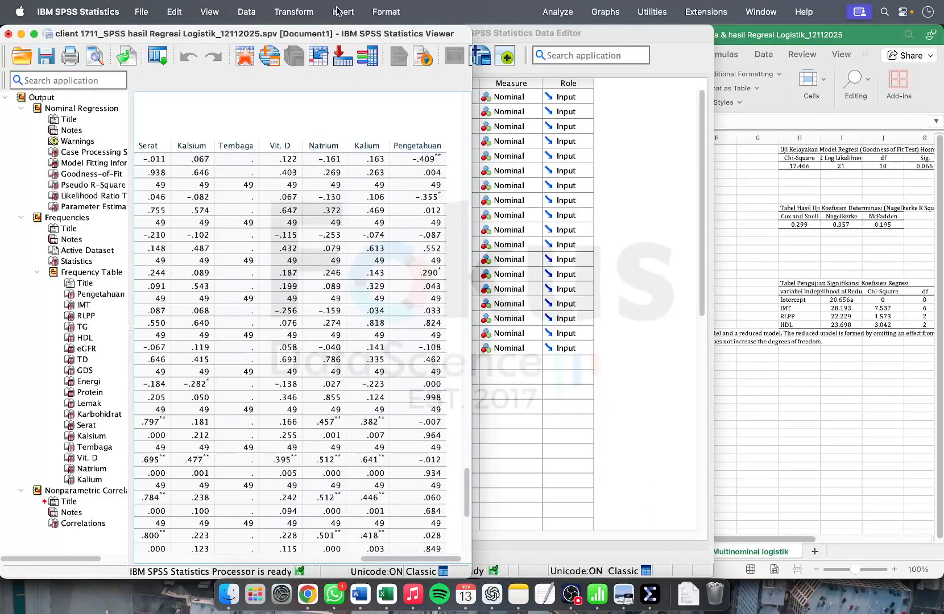
click(558, 12)
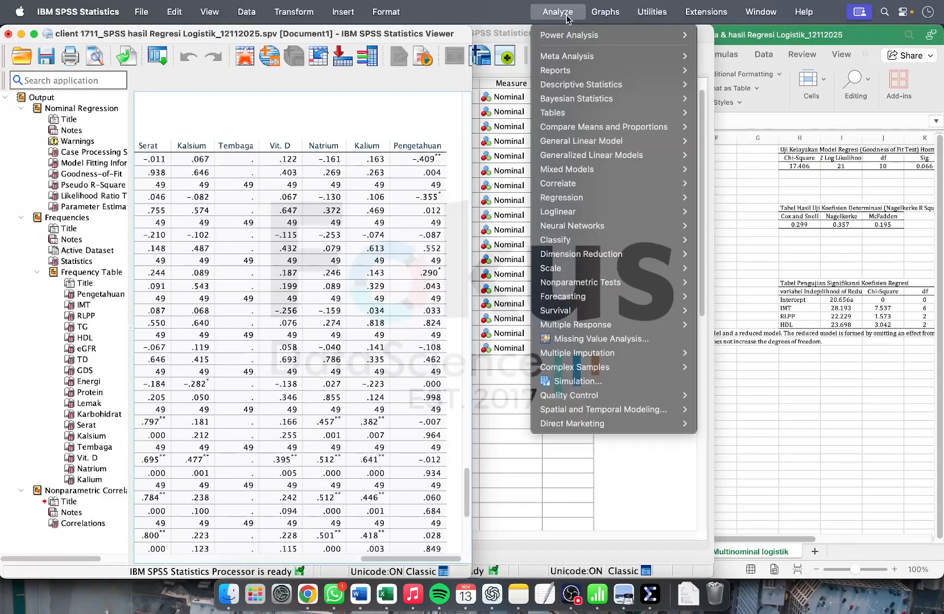
mouse_move(628, 199)
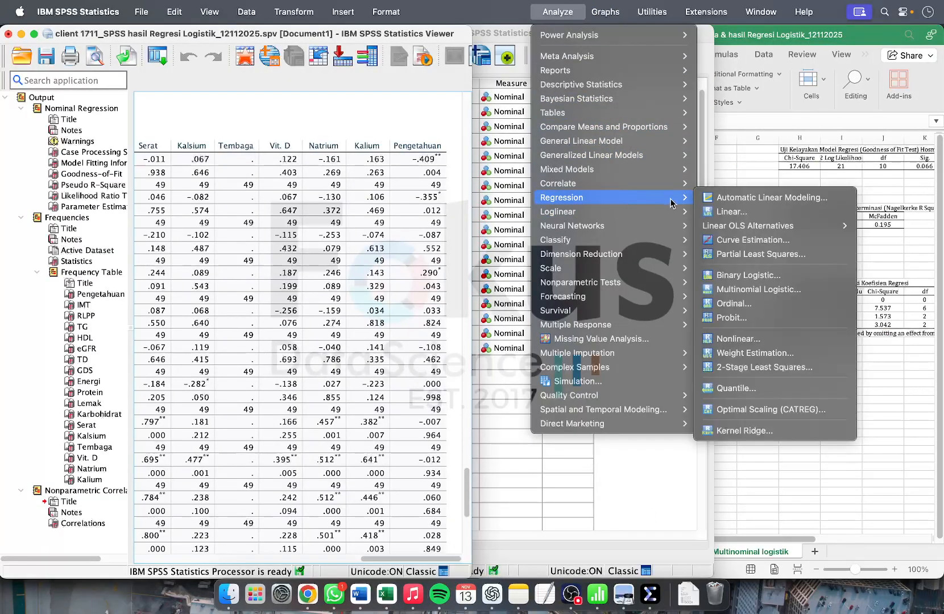
click(746, 291)
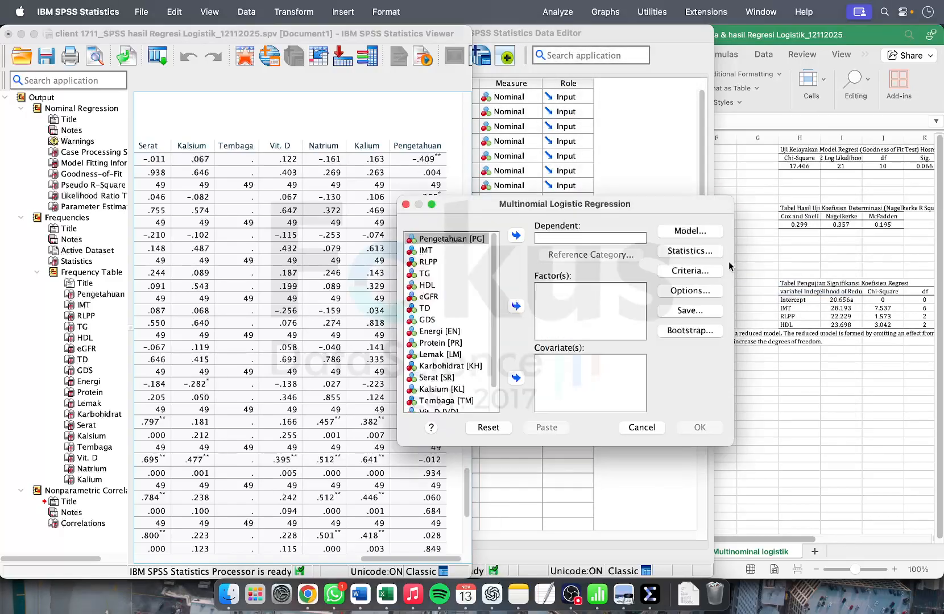
drag(581, 200, 592, 122)
click(528, 158)
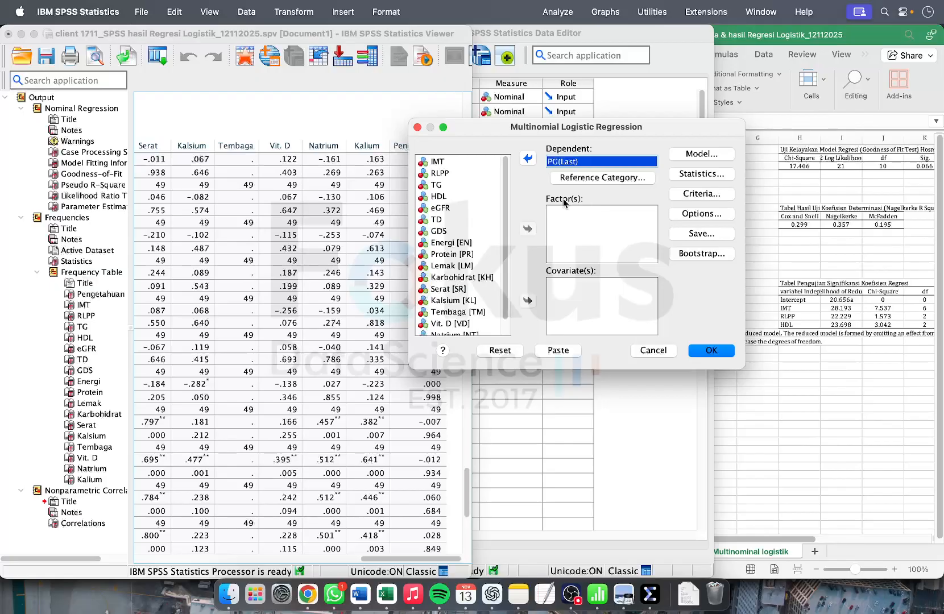
- Show the Excel Korelasi sheet and place the Multinomial Logistic Regression dialog beside it so the correlation summary stays readable
click(827, 276)
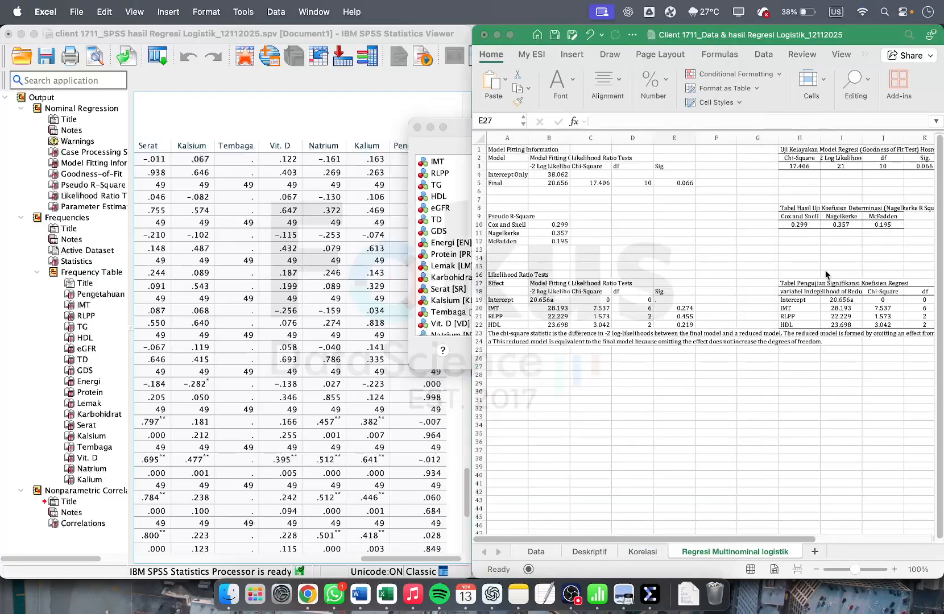
click(657, 550)
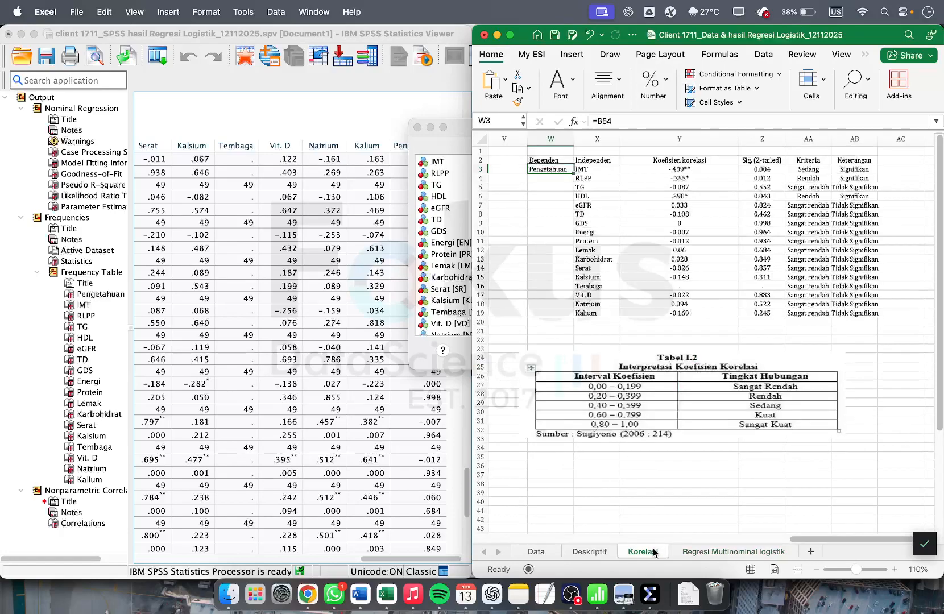
click(439, 144)
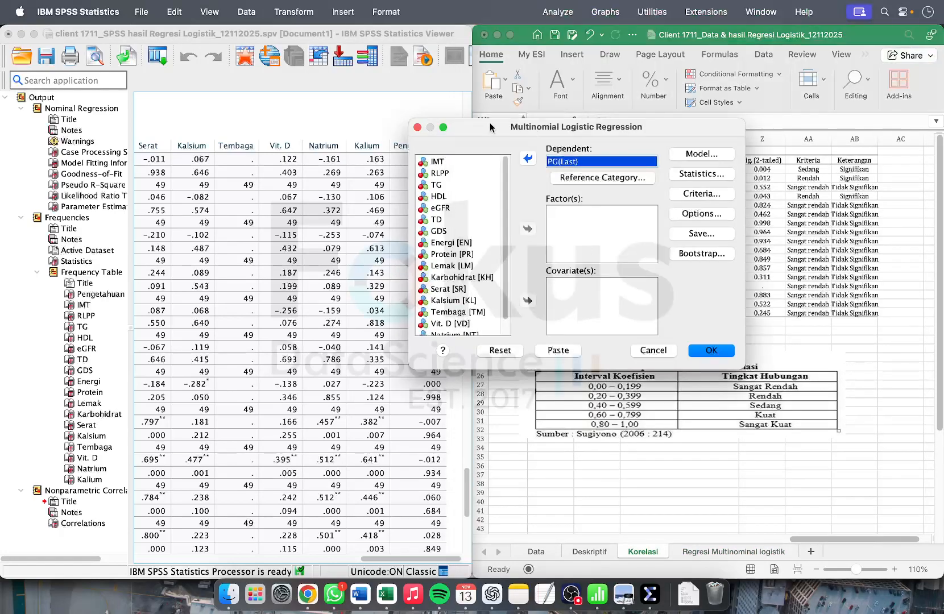
drag(490, 123, 245, 112)
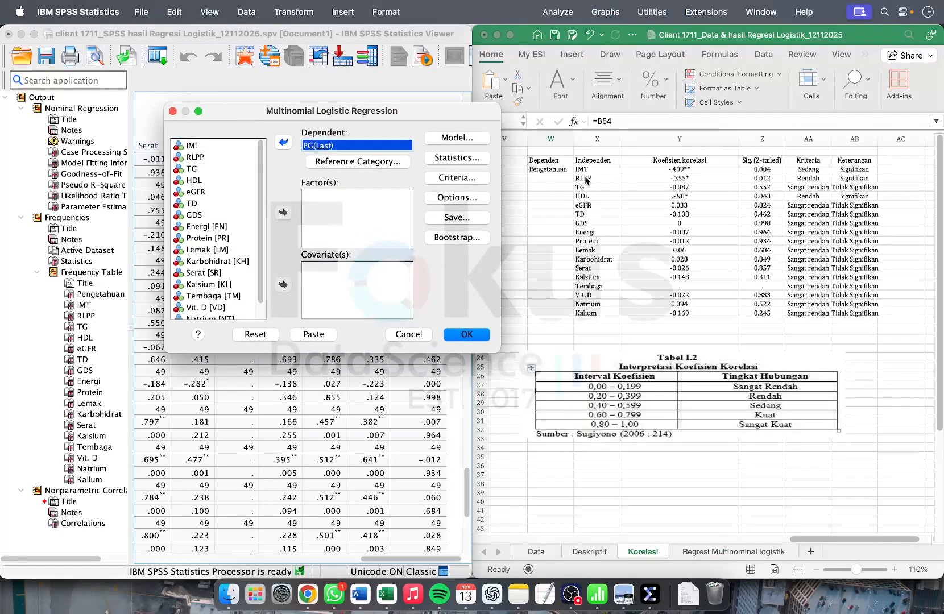
- Add IMT, RLPP and HDL as factors of the multinomial logistic regression, and view its Options without changing them
click(221, 148)
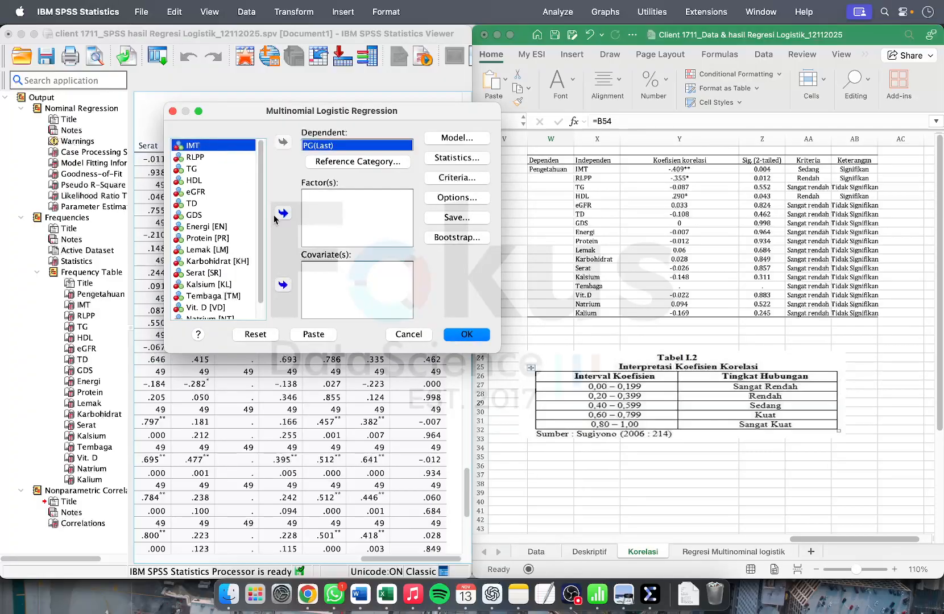
click(283, 212)
click(211, 146)
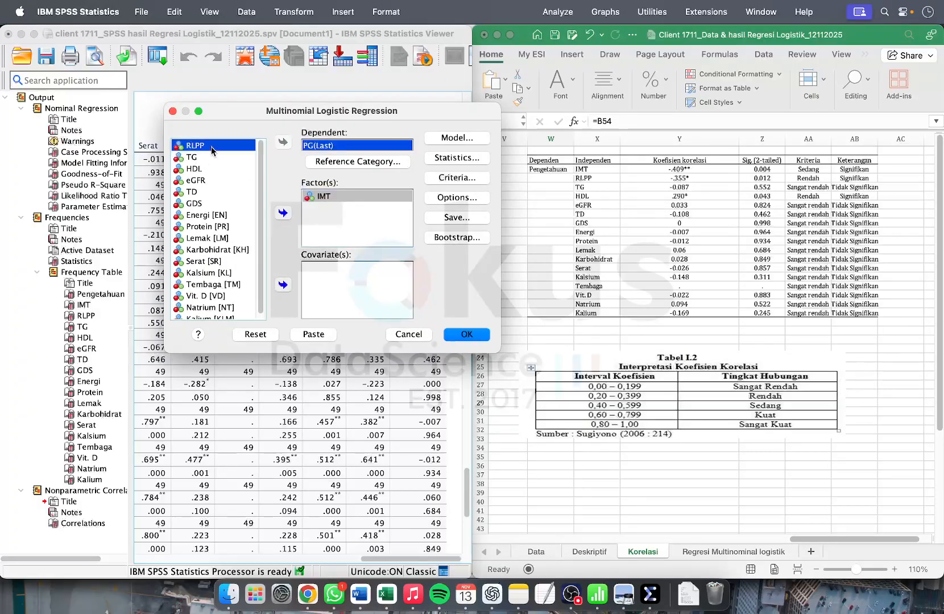
click(284, 214)
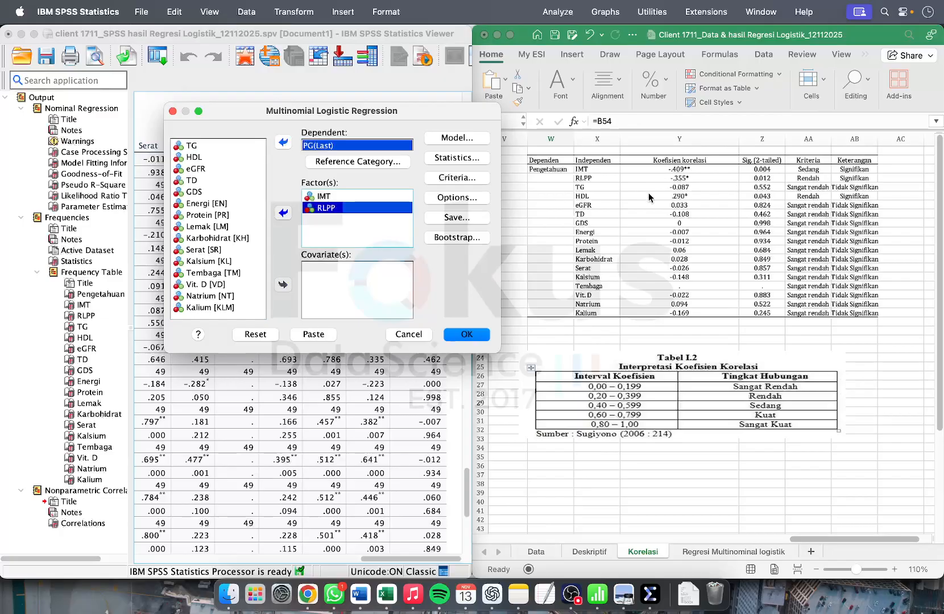
click(228, 159)
click(282, 213)
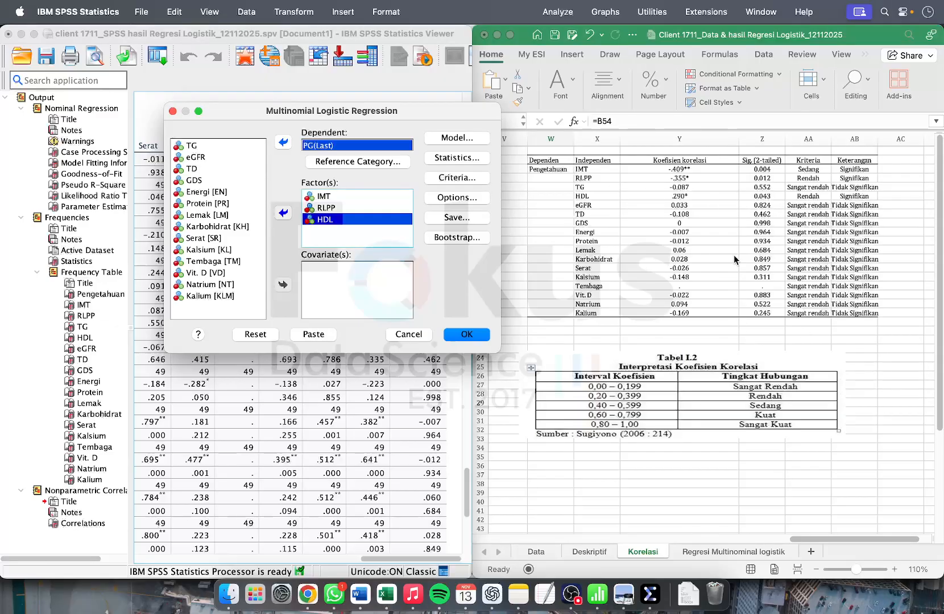
click(450, 199)
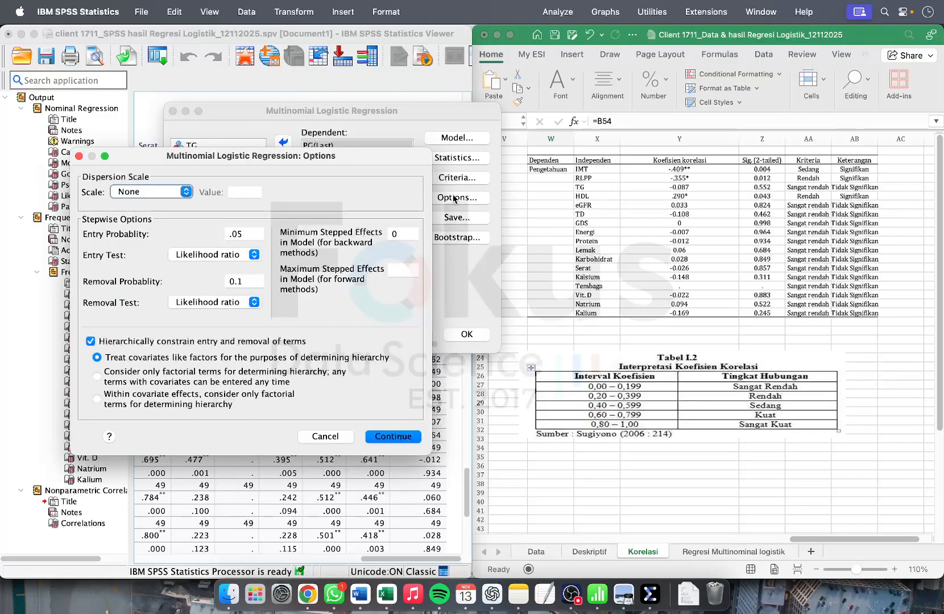
click(331, 436)
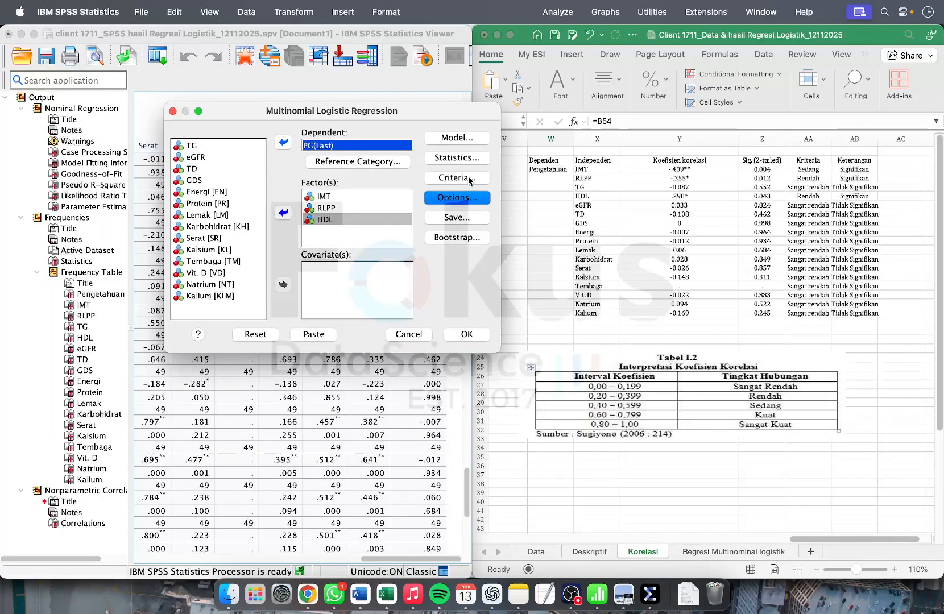
- Enable the Goodness-of-fit statistic, run the multinomial logistic regression, and show its output from Model Fitting Information onward
click(468, 179)
click(298, 386)
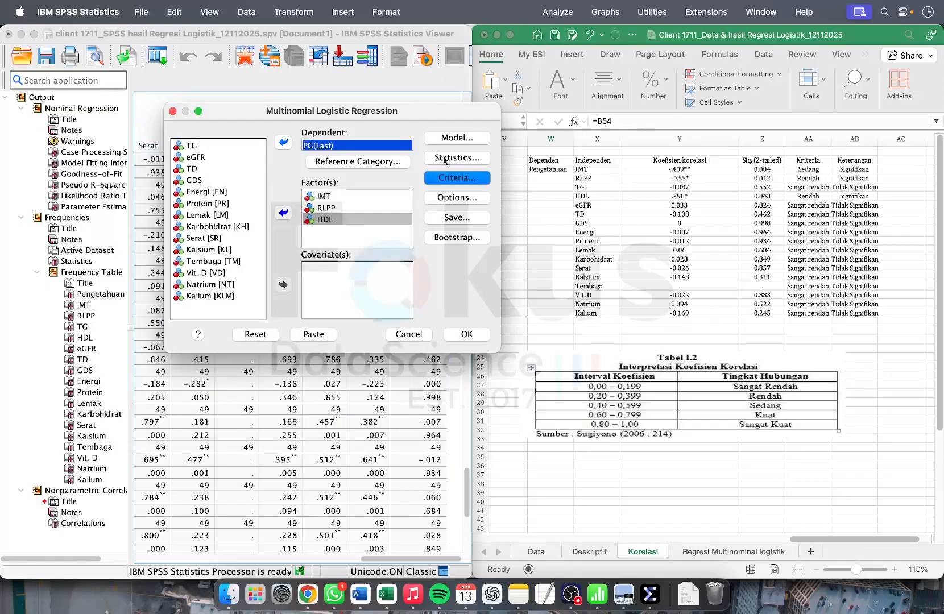
click(452, 161)
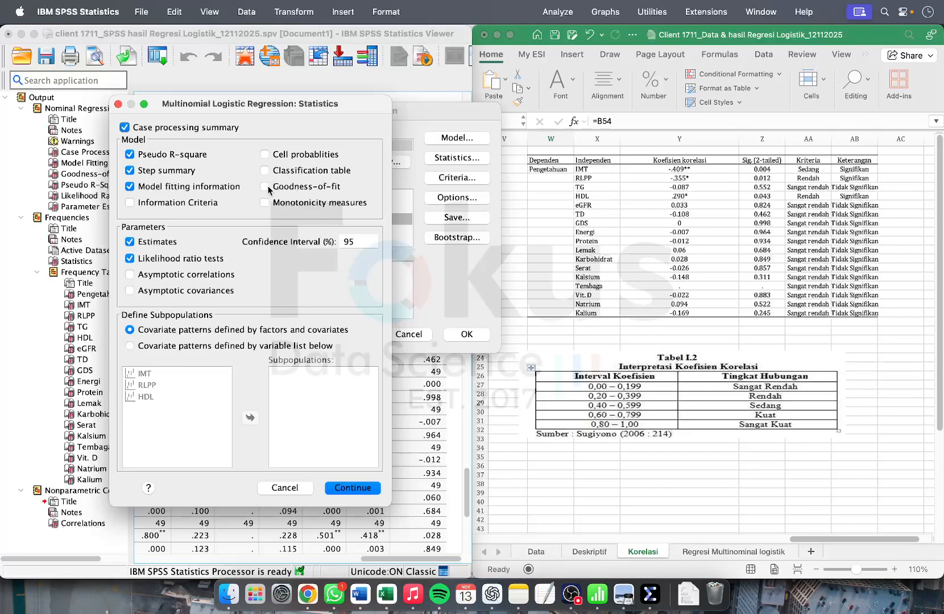
click(271, 189)
click(353, 488)
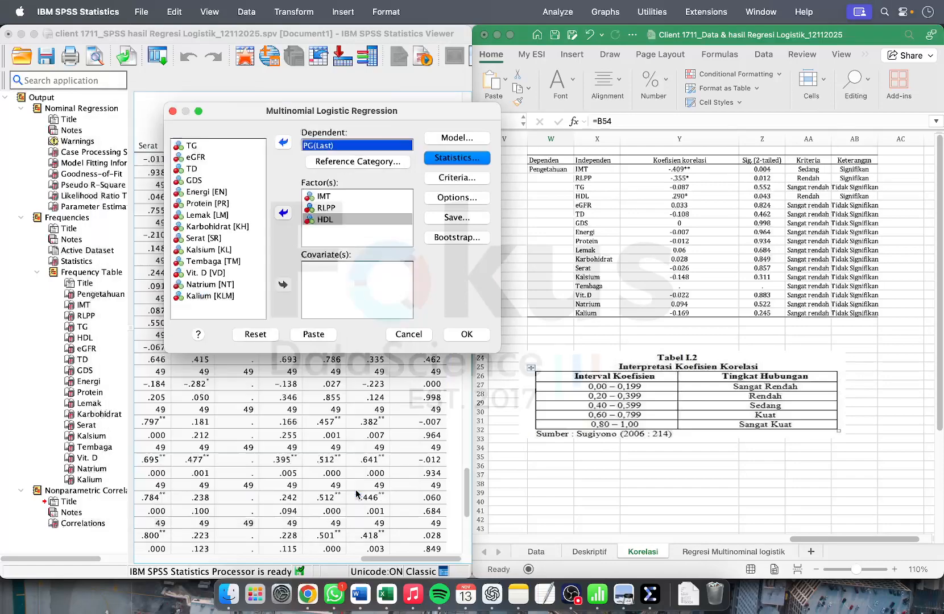
click(467, 333)
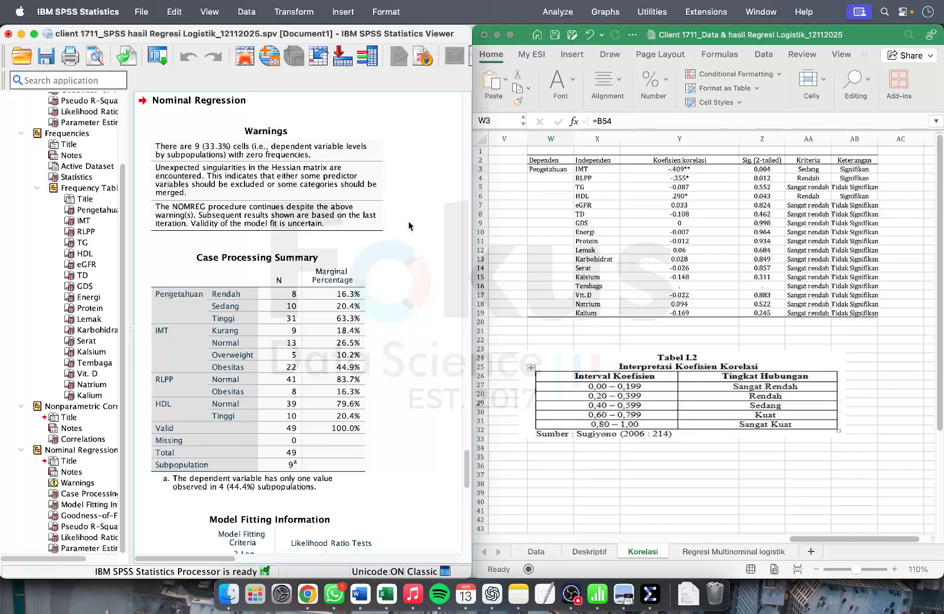
scroll(366, 308, down, 6)
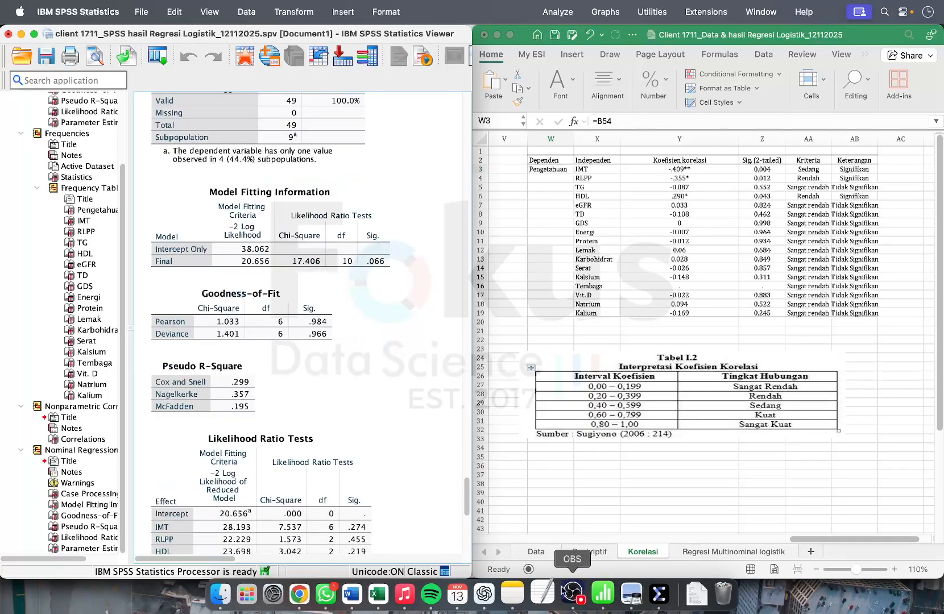
click(364, 596)
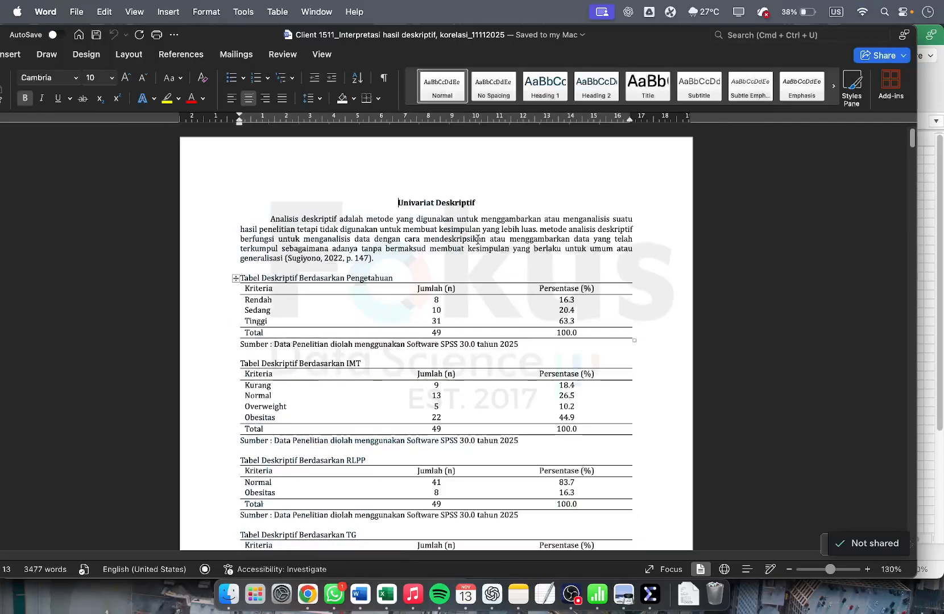
scroll(478, 240, down, 10)
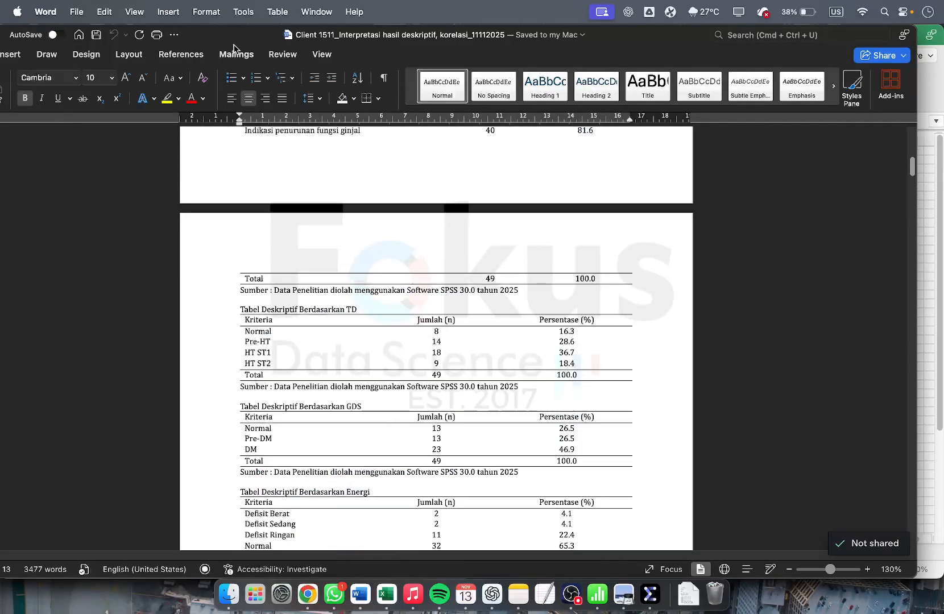
drag(233, 45, 400, 43)
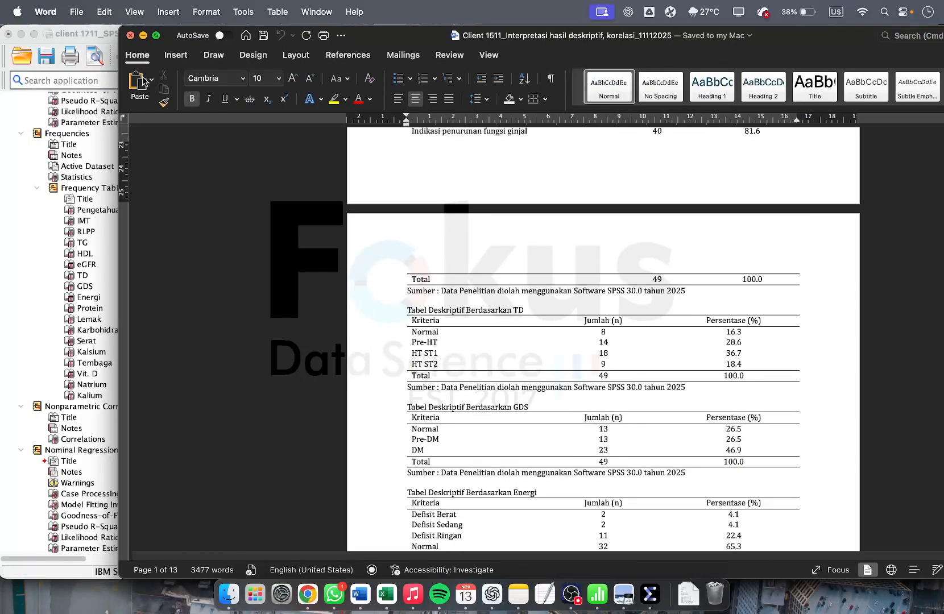
key(super+w)
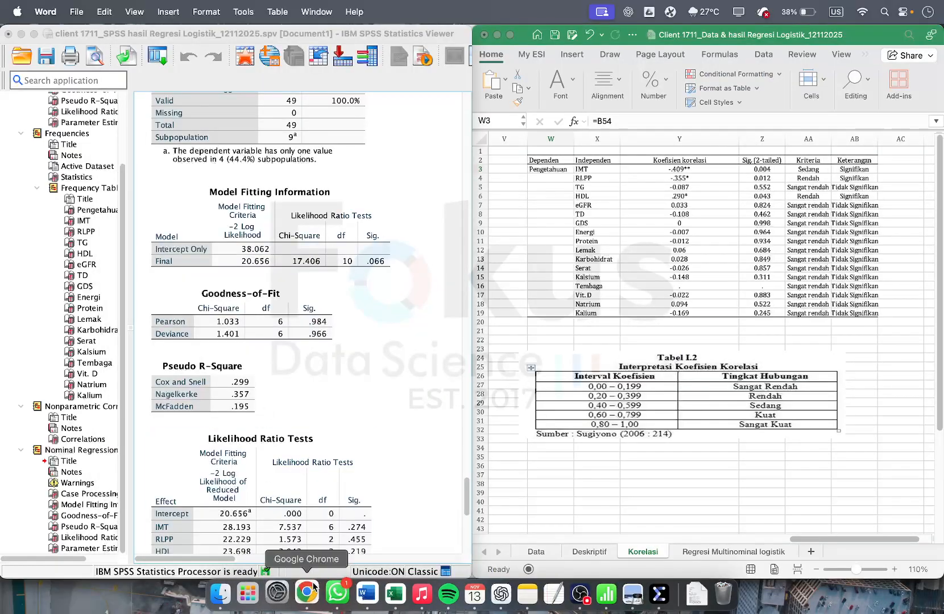
- Open the Word document "Interpretasi hasil Regresi Logistik_12112025" from the Finder project folder and close the Finder window
click(229, 594)
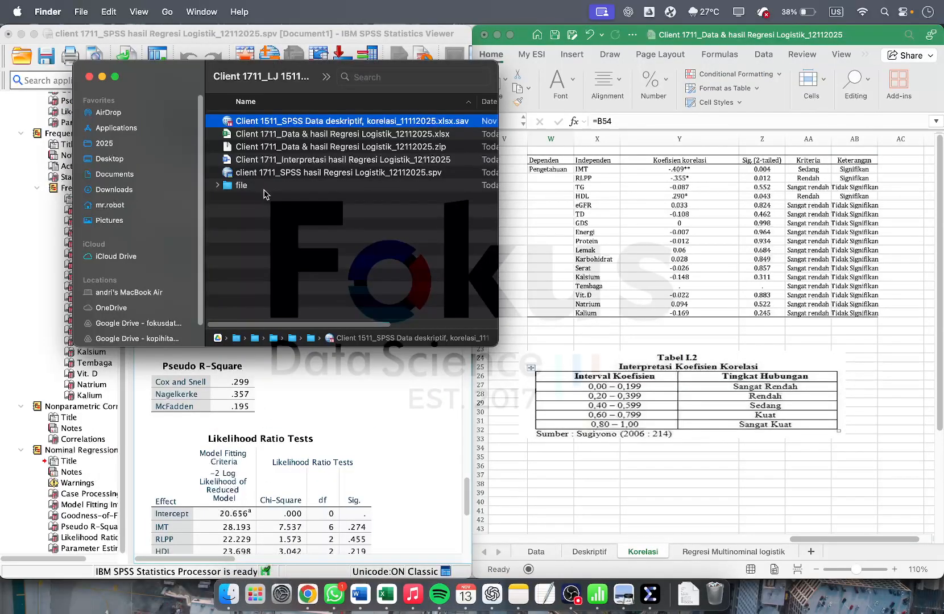
double_click(286, 161)
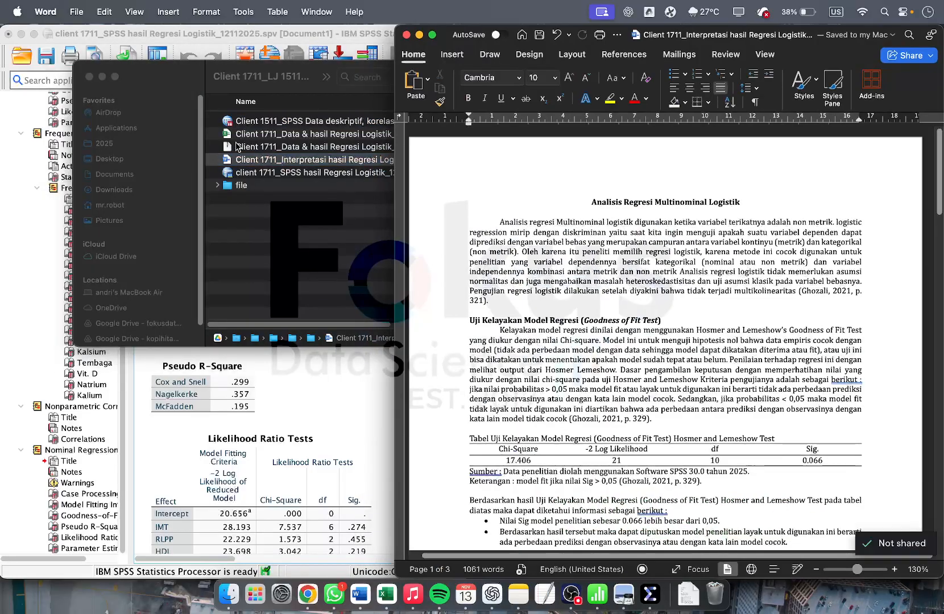
click(263, 238)
click(89, 76)
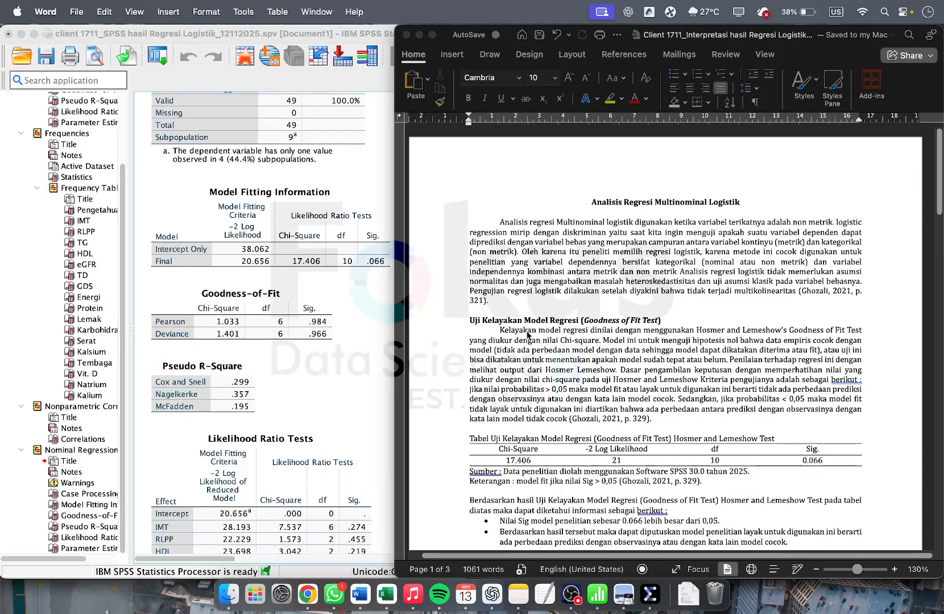
- Compare the document's Uji Kelayakan Model Regresi section and its Hosmer and Lemeshow table with the Model Fitting Information table in SPSS
scroll(599, 277, down, 5)
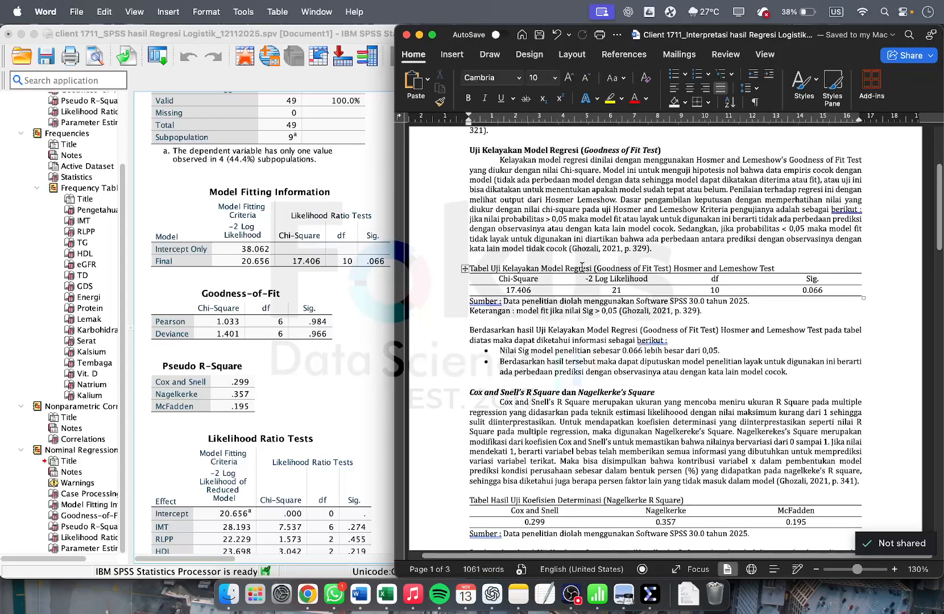
scroll(625, 231, up, 5)
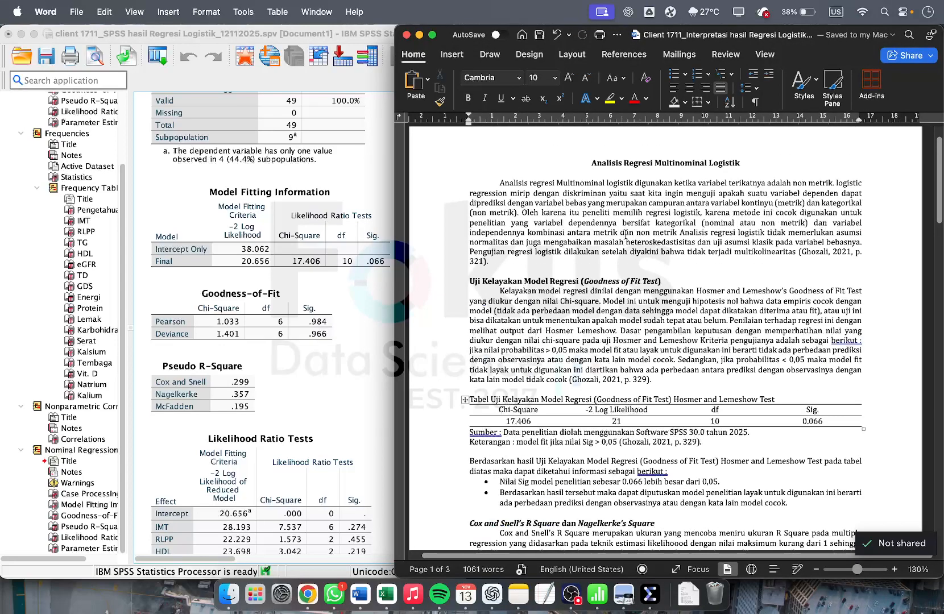
scroll(640, 263, down, 3)
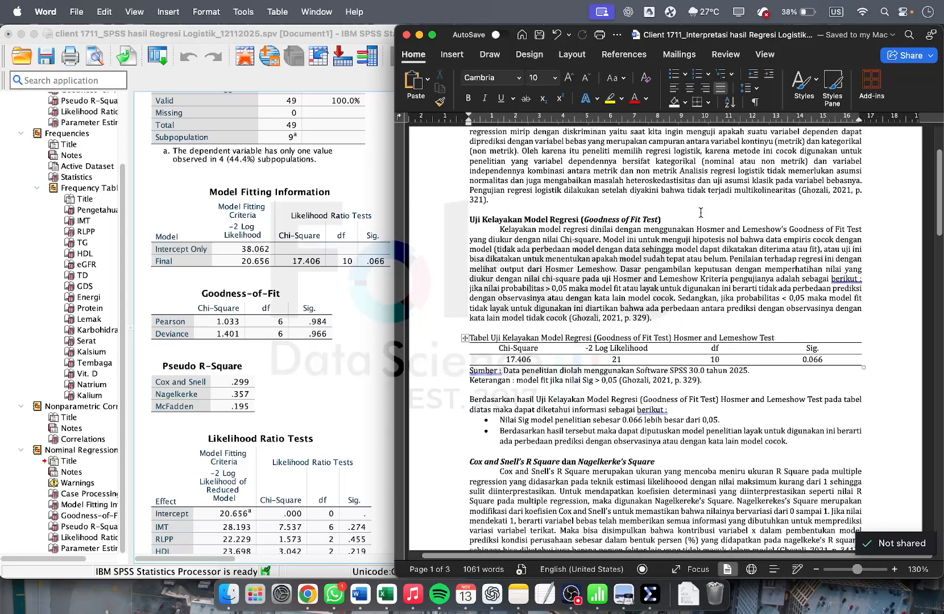
scroll(748, 223, up, 3)
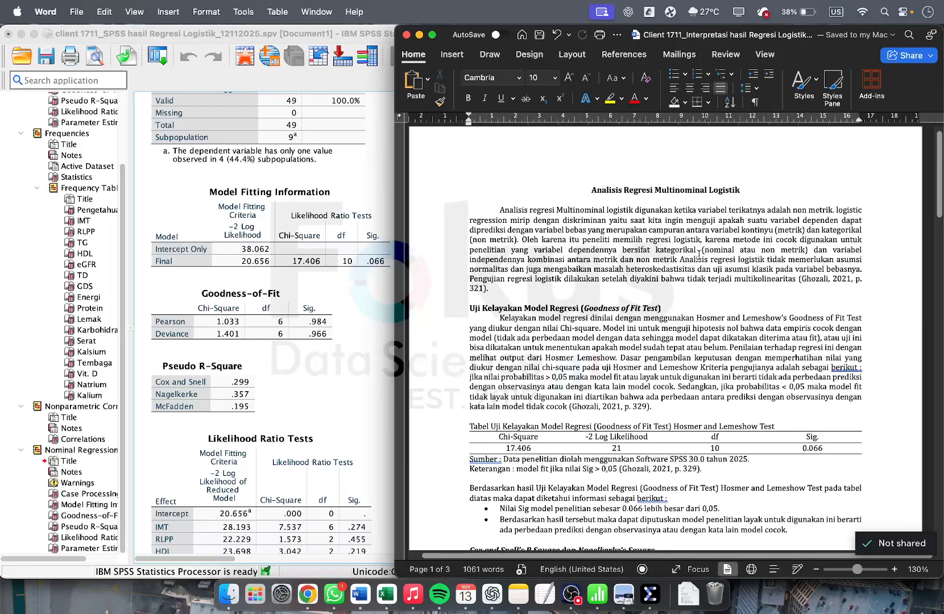
scroll(699, 255, down, 4)
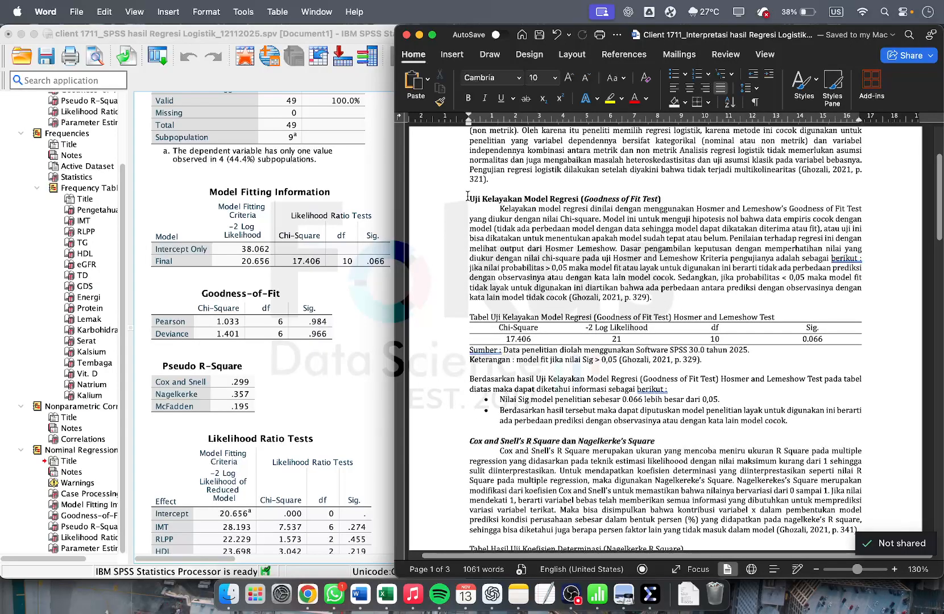
drag(468, 196, 581, 198)
click(669, 340)
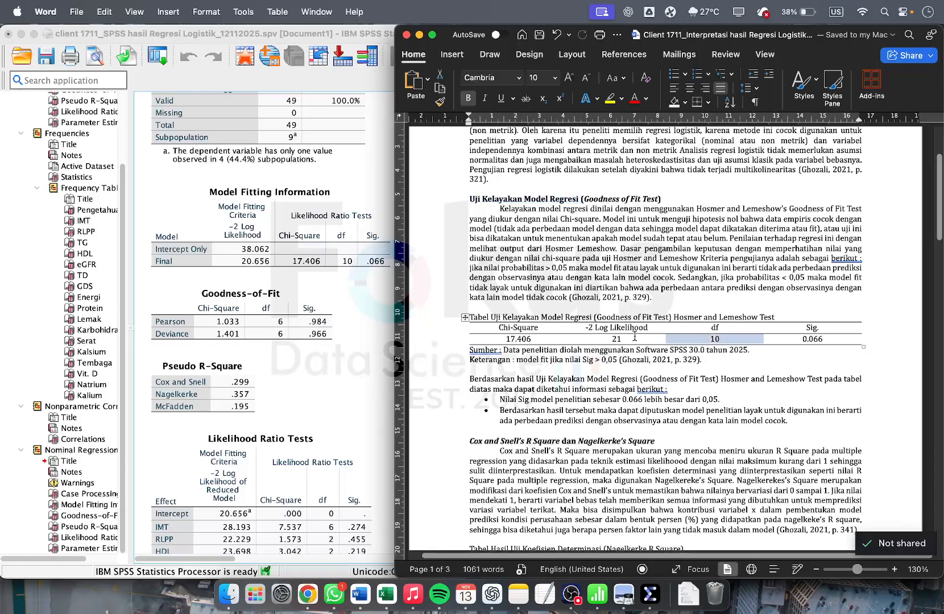
click(370, 374)
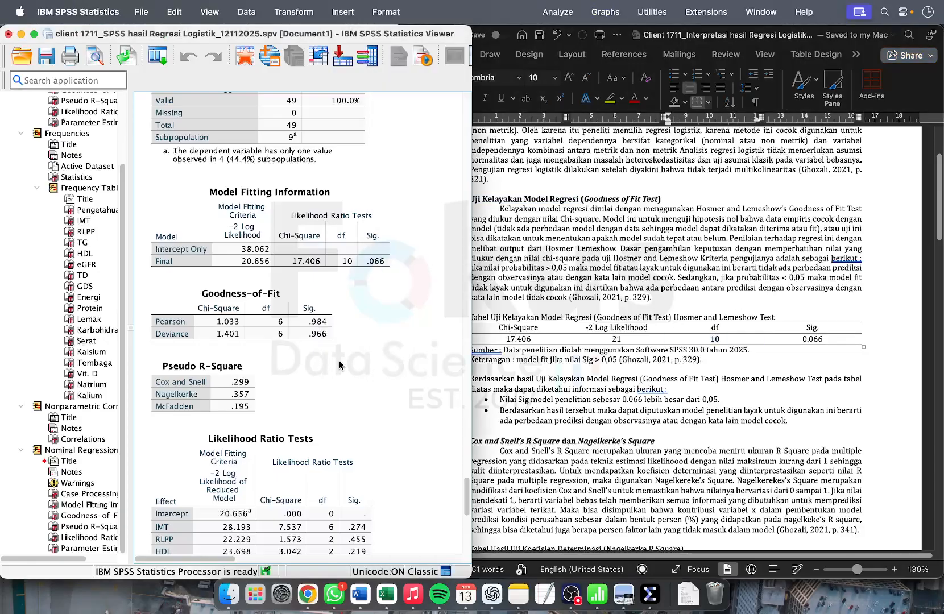
click(278, 225)
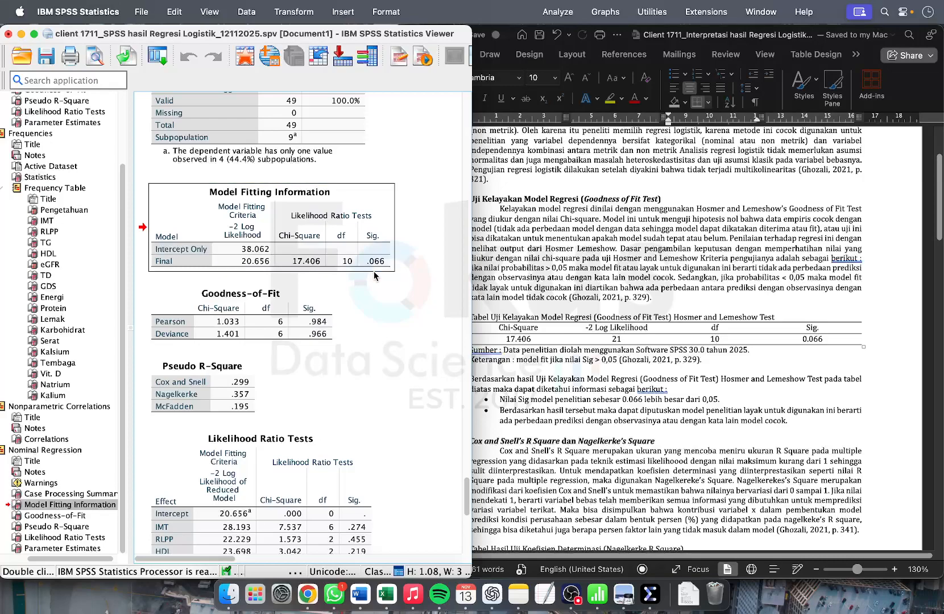
- Mark "Snell's R Square" in the Word section heading and select the Pseudo R-Square table in the SPSS output for comparison
click(545, 277)
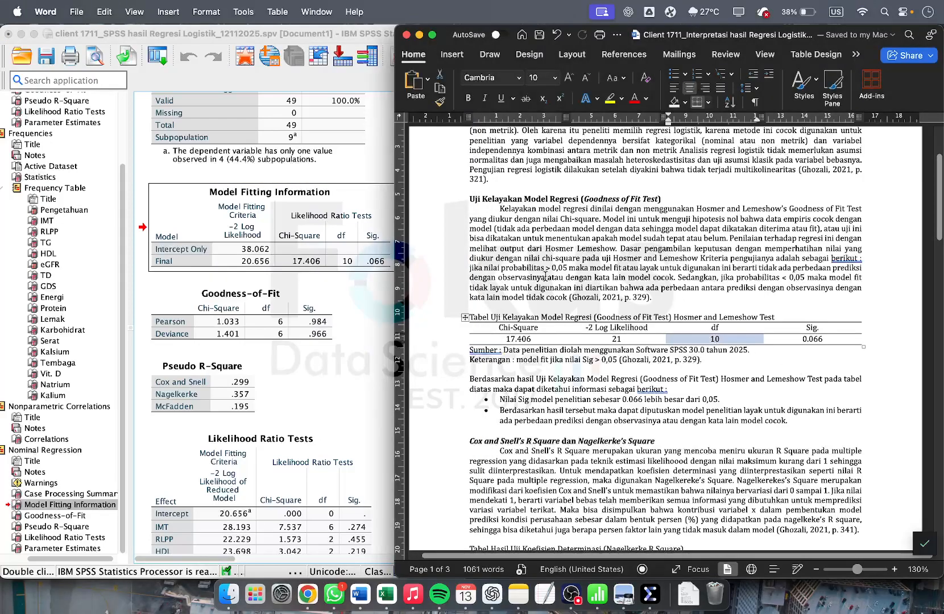
scroll(654, 305, down, 6)
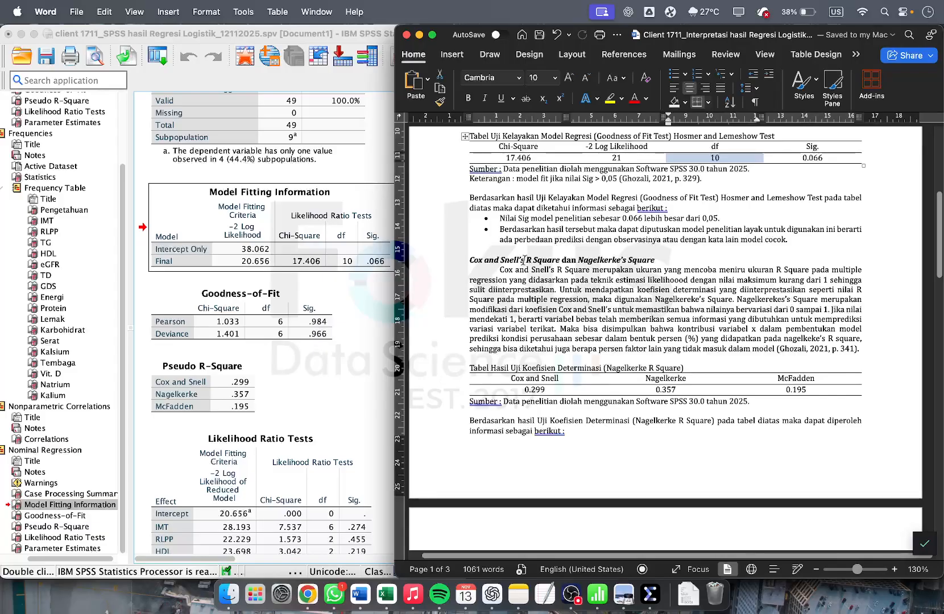
drag(501, 261, 562, 260)
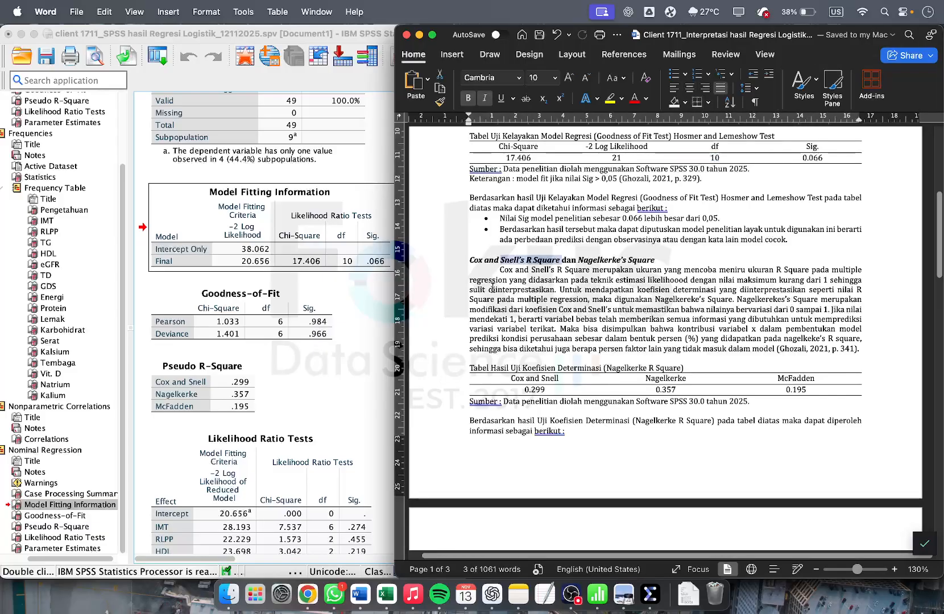
click(220, 392)
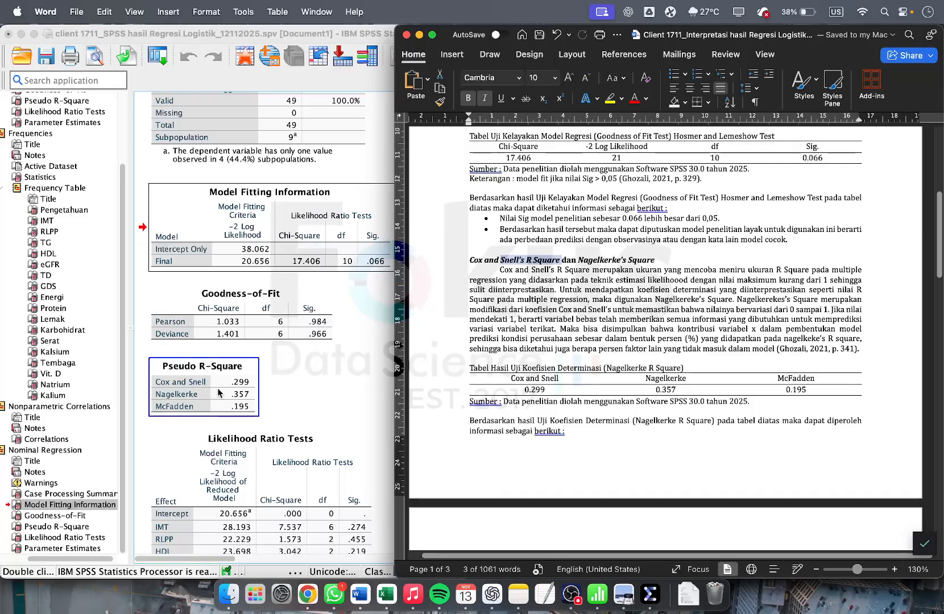
click(329, 392)
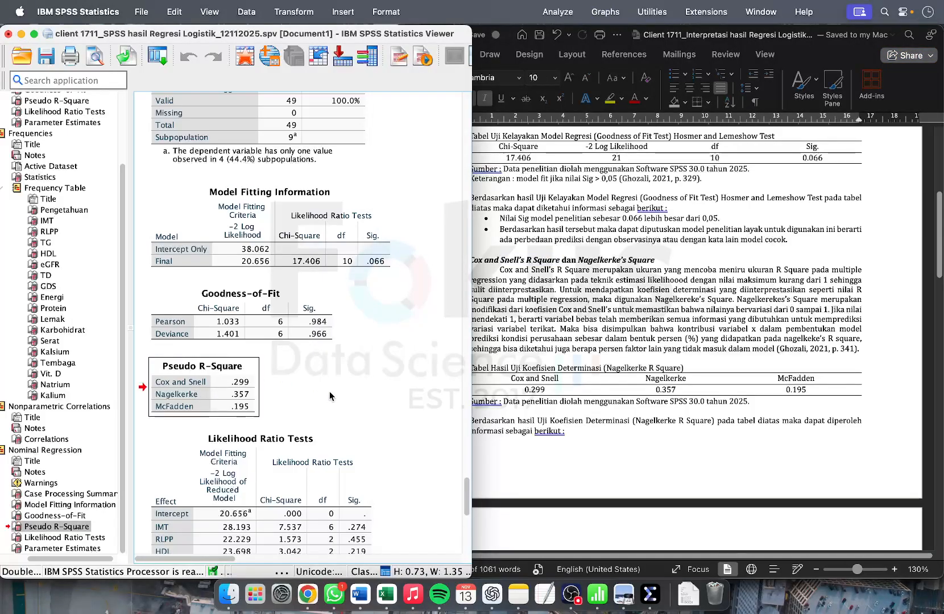
- Review the document's coefficient of determination section, marking the Nagelkerke column and the words "IMT, RLPP, HDL" in its interpretation
click(613, 368)
scroll(614, 364, down, 3)
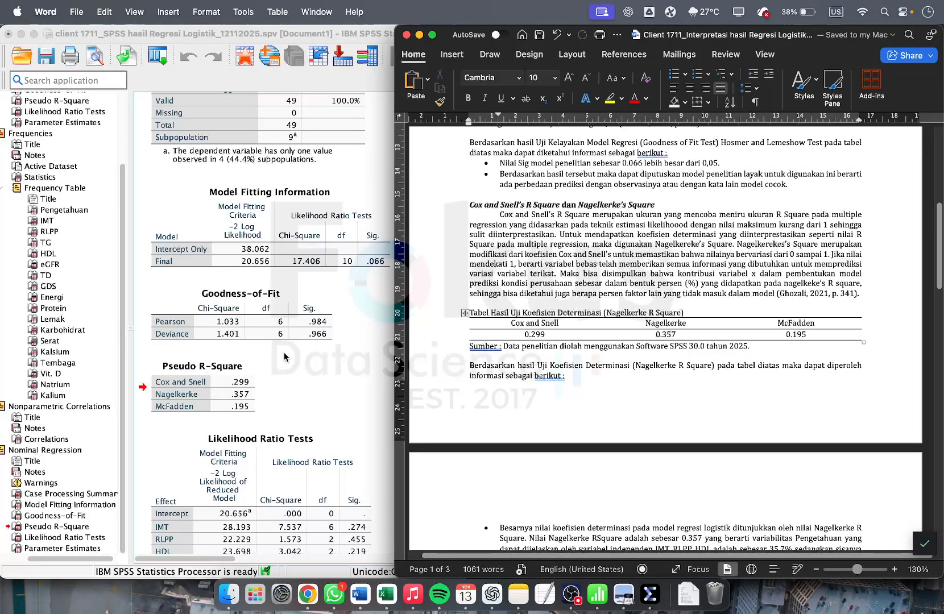
scroll(659, 377, down, 3)
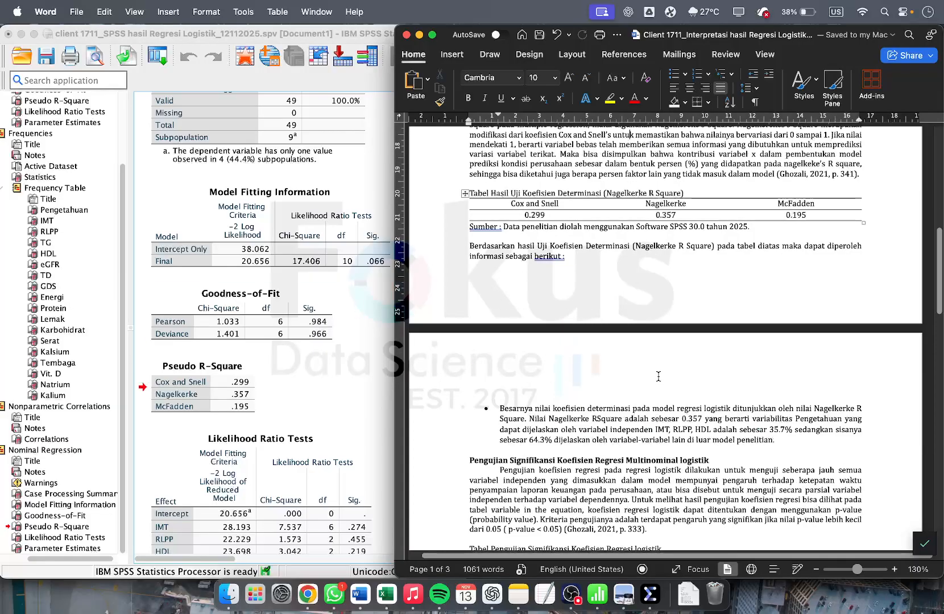
scroll(660, 377, up, 10)
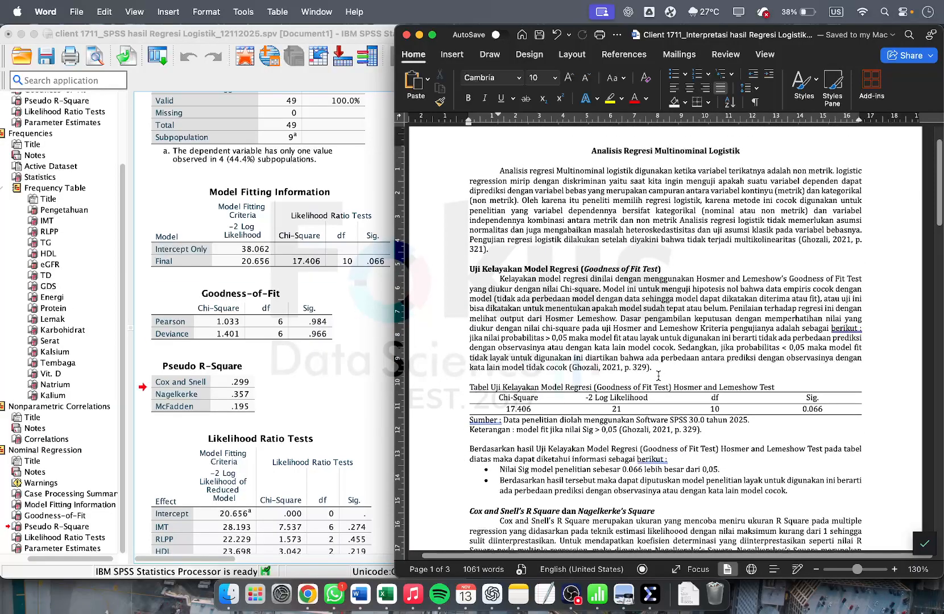
scroll(657, 374, down, 6)
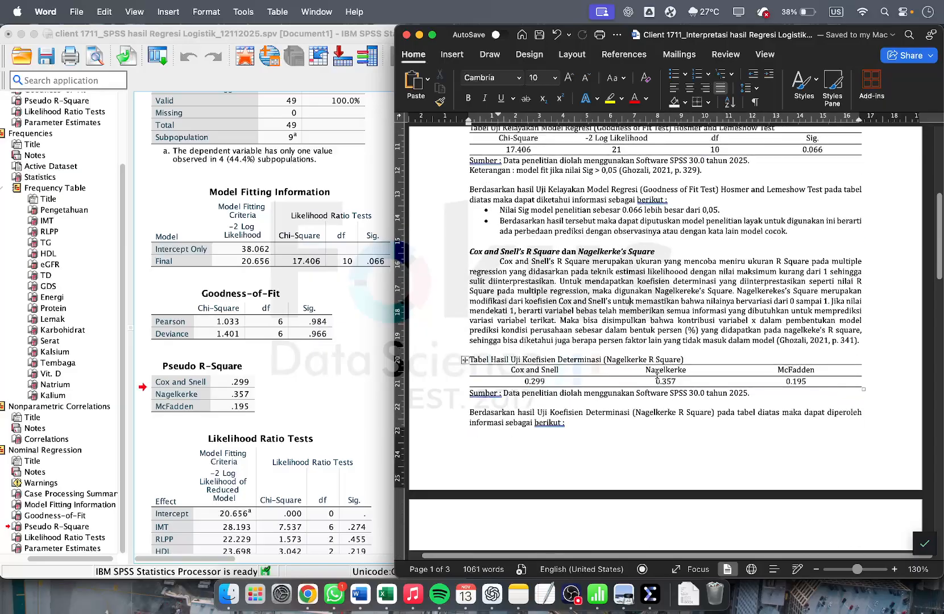
click(297, 299)
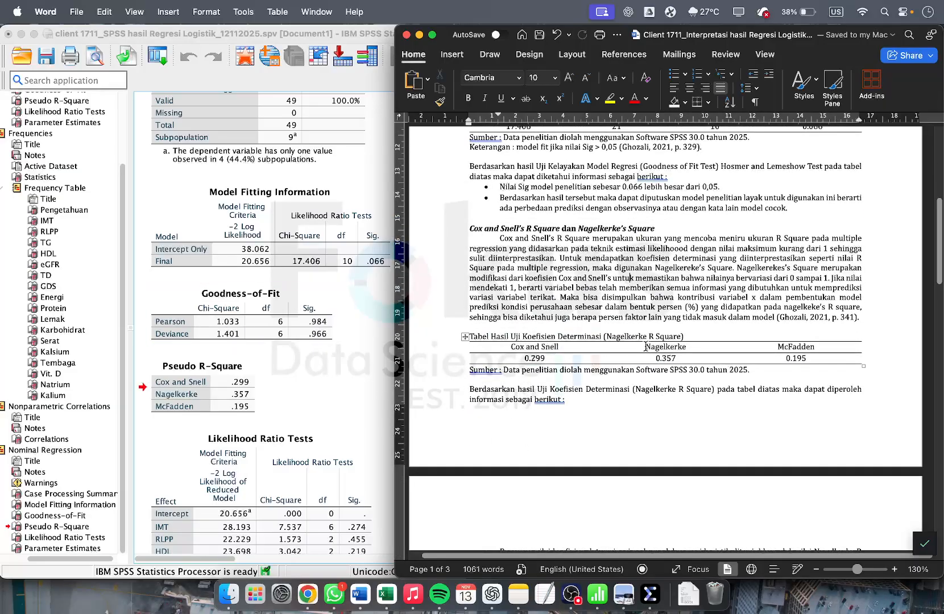
drag(646, 347, 677, 361)
scroll(677, 367, down, 2)
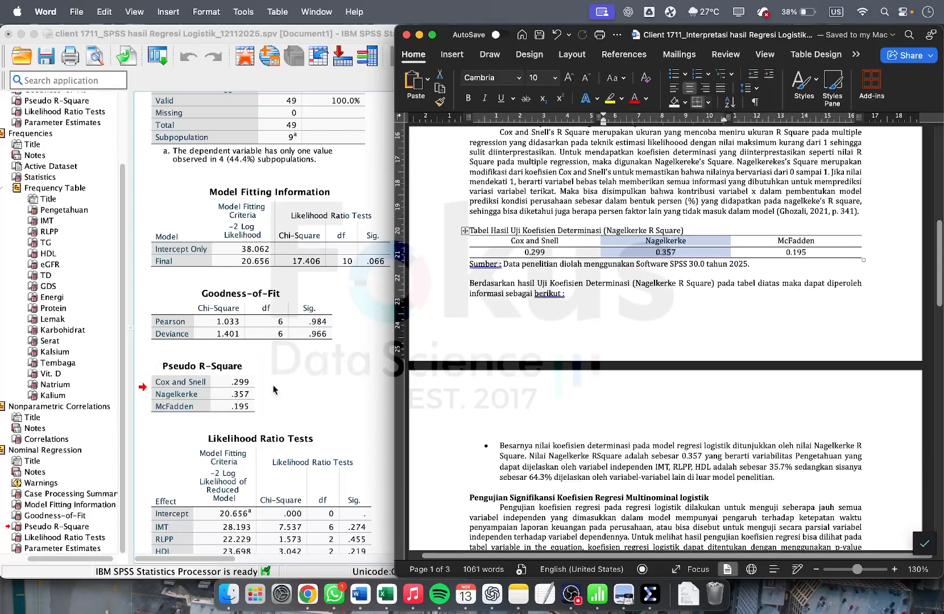
click(693, 456)
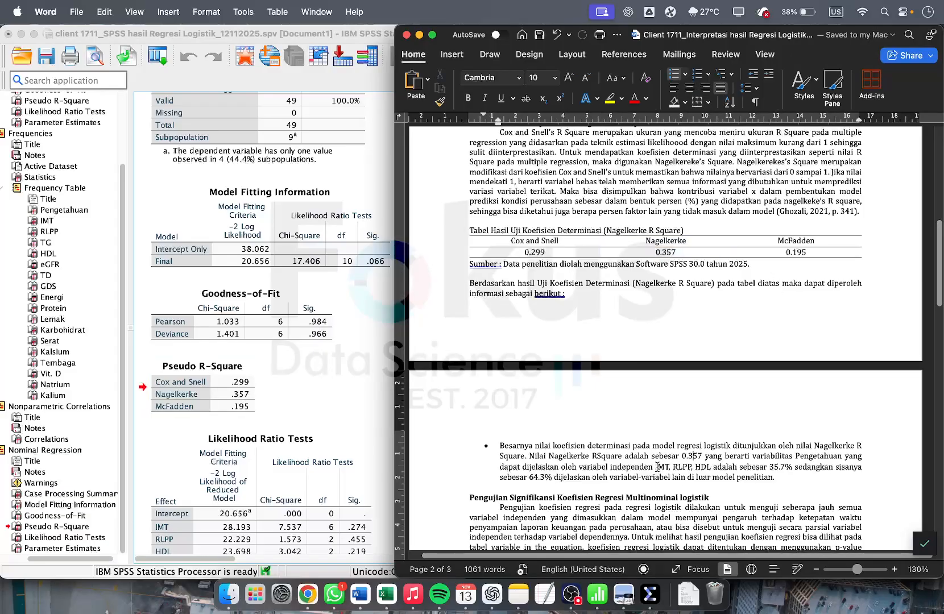
drag(656, 468, 707, 467)
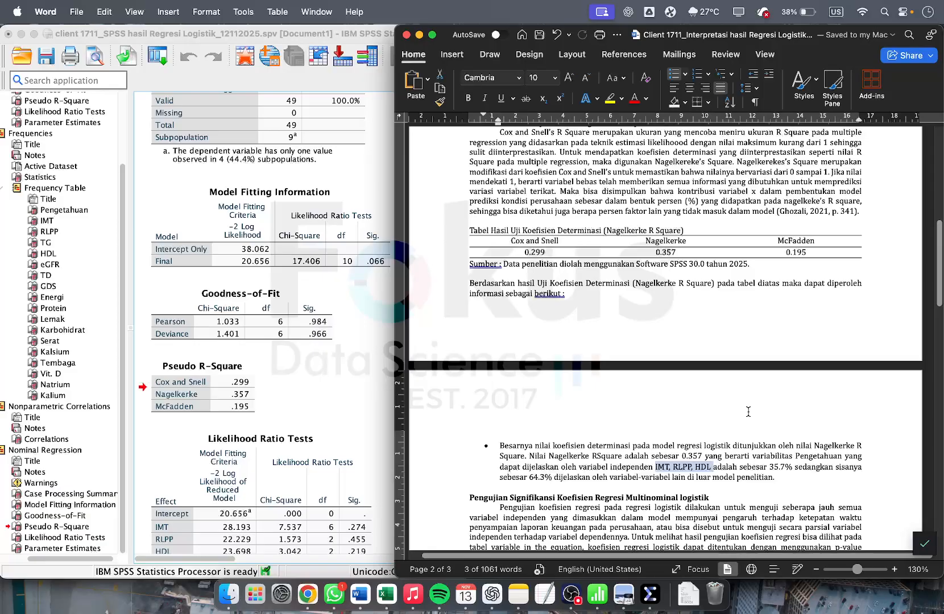
- Show the document's Pengujian Signifikansi Koefisien Regresi table beside the Likelihood Ratio Tests table in the SPSS output
scroll(748, 411, down, 7)
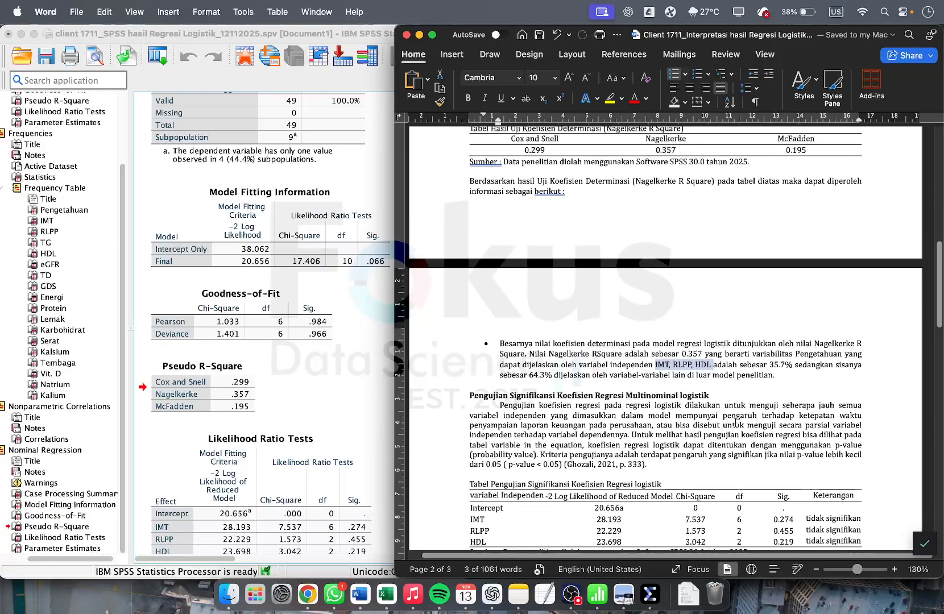
click(239, 407)
scroll(280, 408, down, 1)
scroll(280, 408, down, 10)
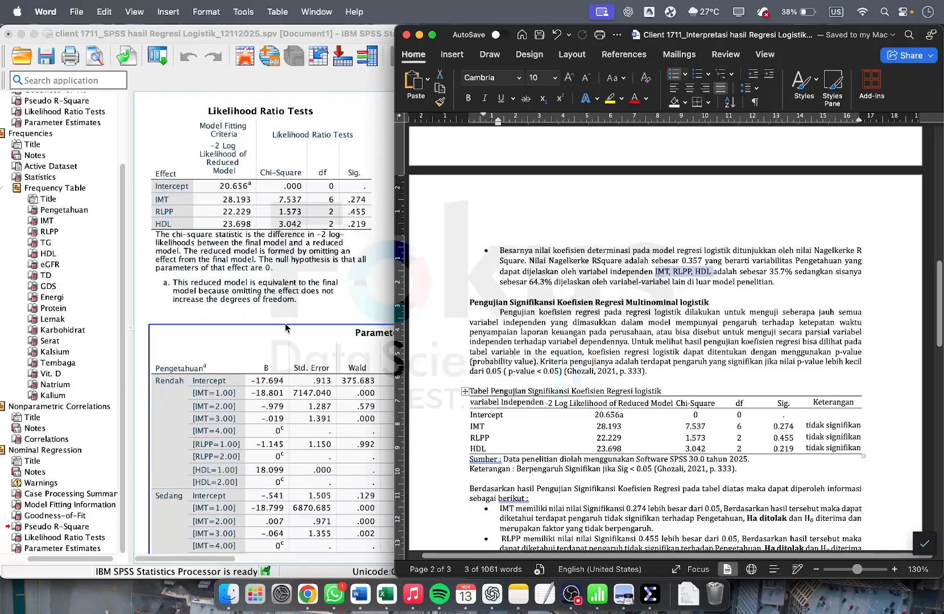
- Select the Likelihood Ratio Tests table in the SPSS output and mark the Sig. column of the document's significance table for comparison
click(295, 240)
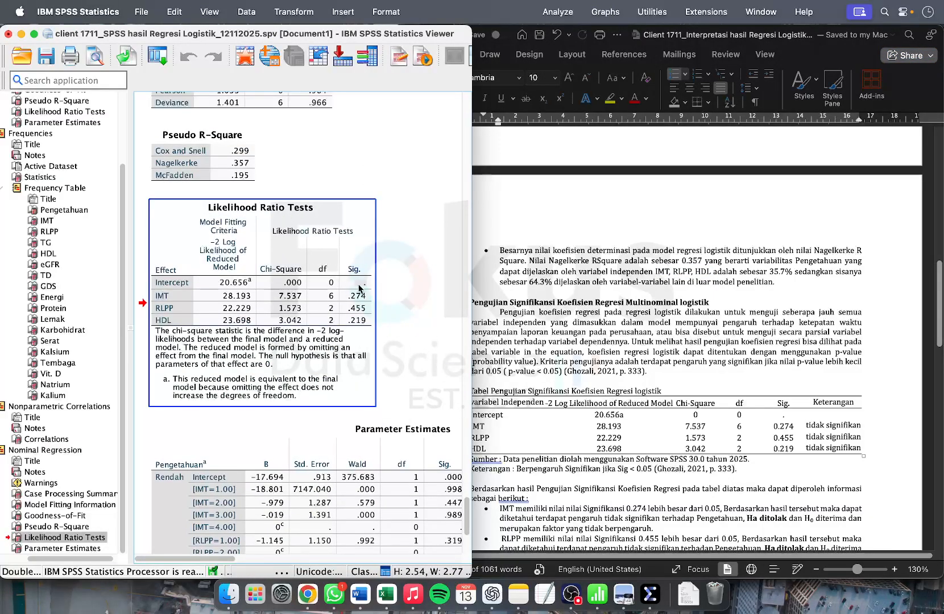
click(772, 402)
drag(772, 402, 788, 451)
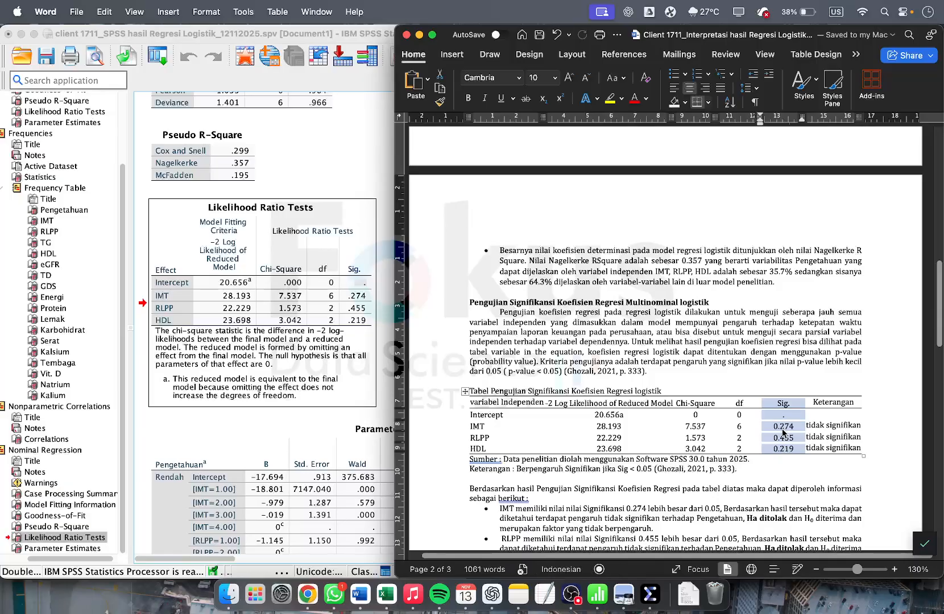
click(355, 269)
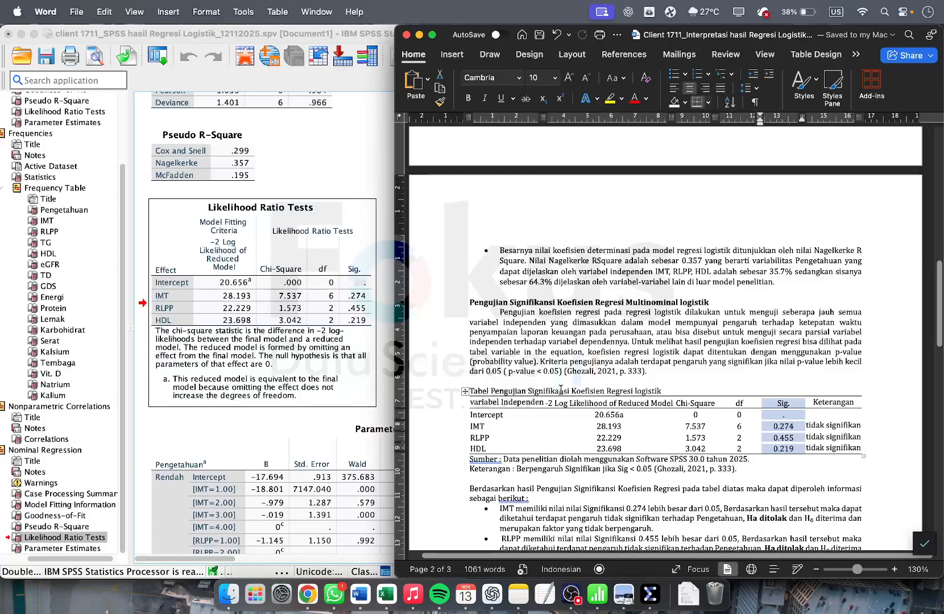
- Mark the Word significance table's title and its Intercept to HDL rows, and review the document from the closing interpretation back to its beginning
drag(528, 391, 626, 401)
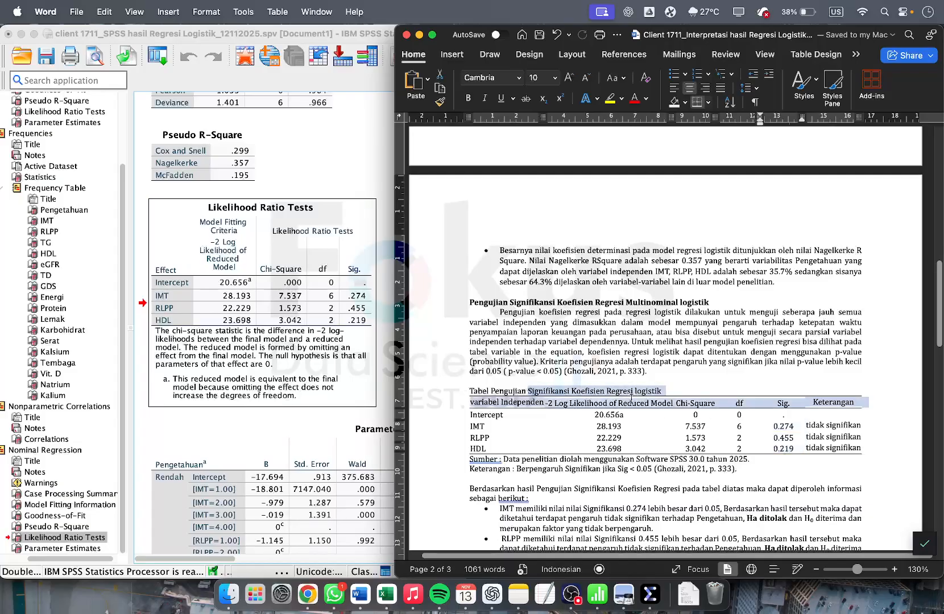
click(797, 461)
drag(864, 447, 569, 415)
scroll(671, 482, down, 5)
scroll(672, 482, up, 10)
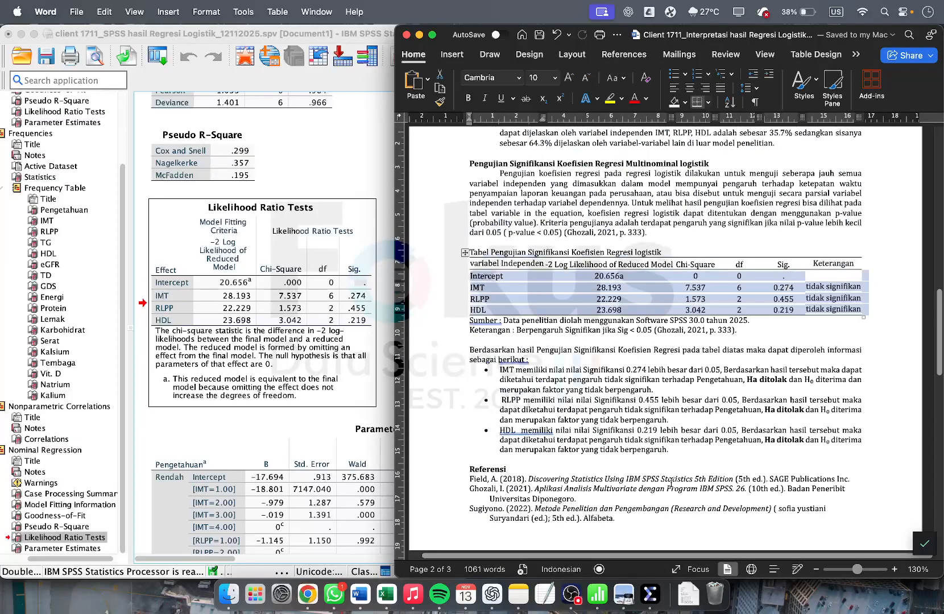
scroll(671, 483, up, 15)
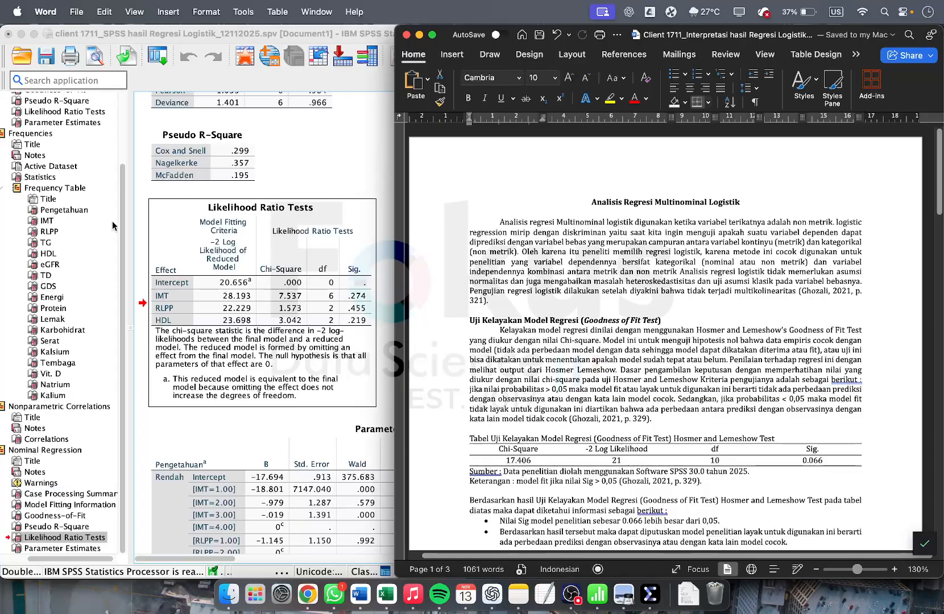
click(560, 592)
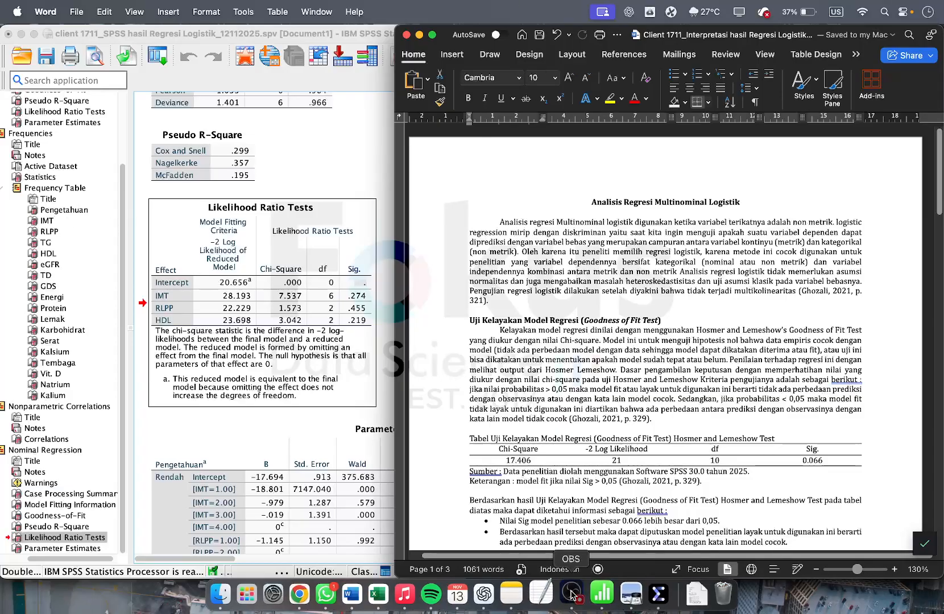